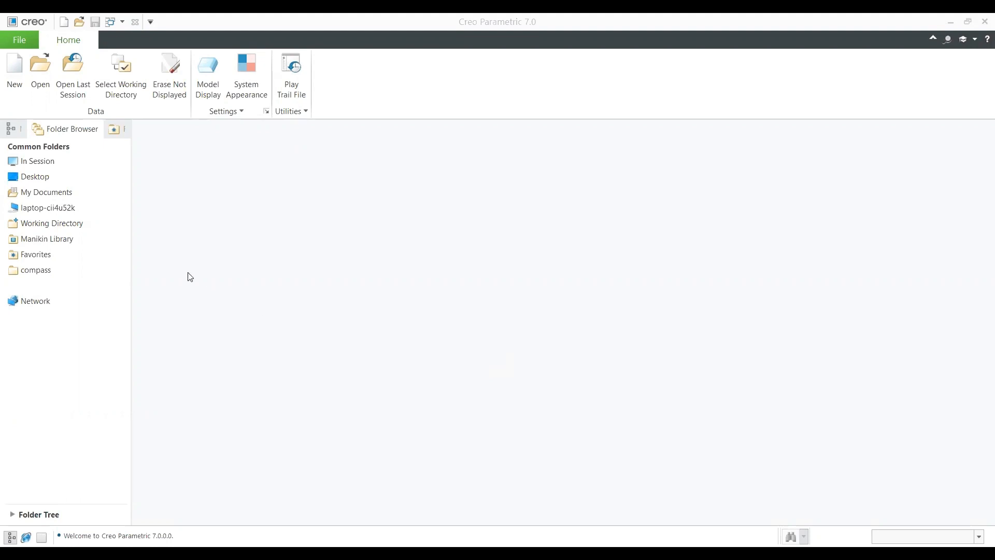
Step: Create a new solid part named Revole from the mmns_part_solid_abs template instead of the default one
{"action": "left_click", "coordinate": [15, 72]}
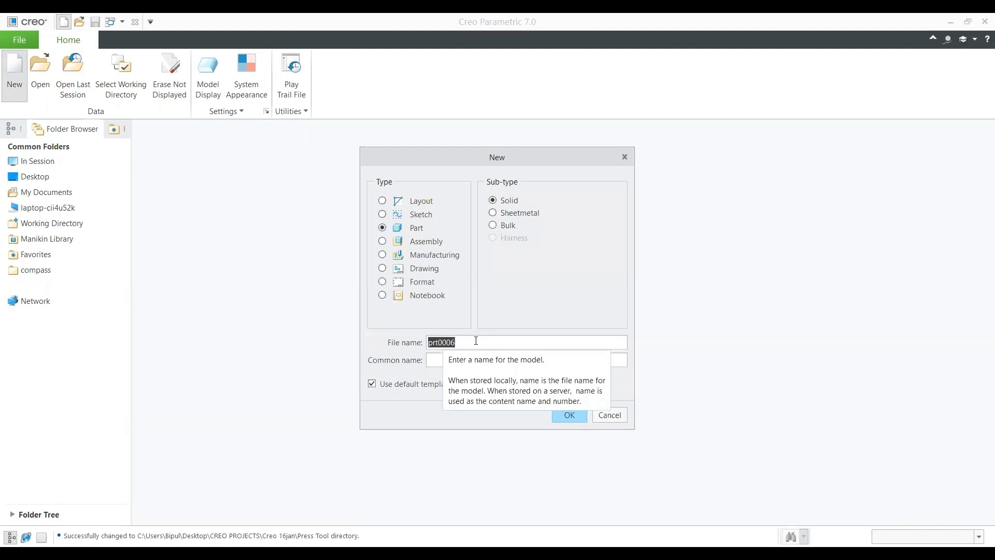
{"action": "key", "text": "BackSpace"}
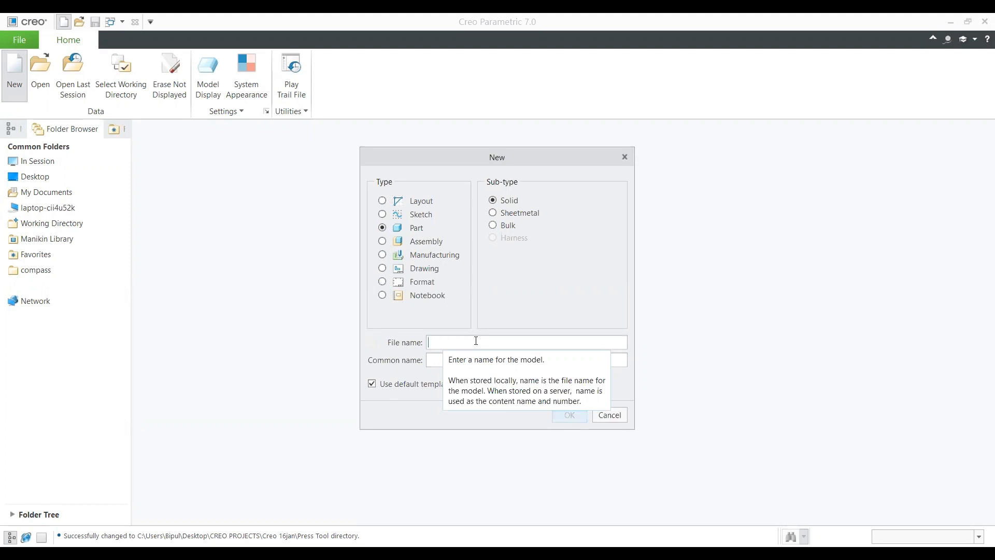
{"action": "type", "text": "Revole"}
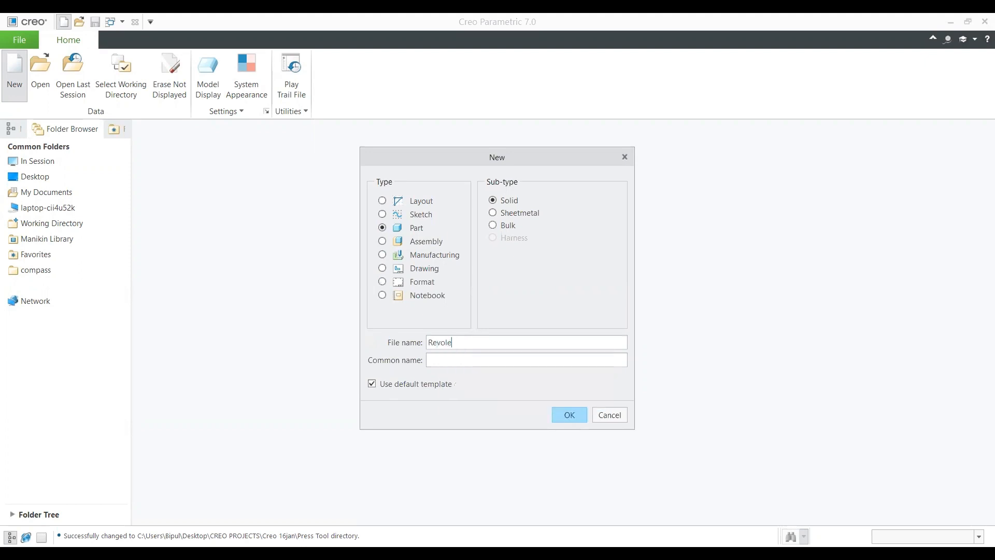
{"action": "left_click", "coordinate": [397, 386]}
{"action": "left_click", "coordinate": [568, 416]}
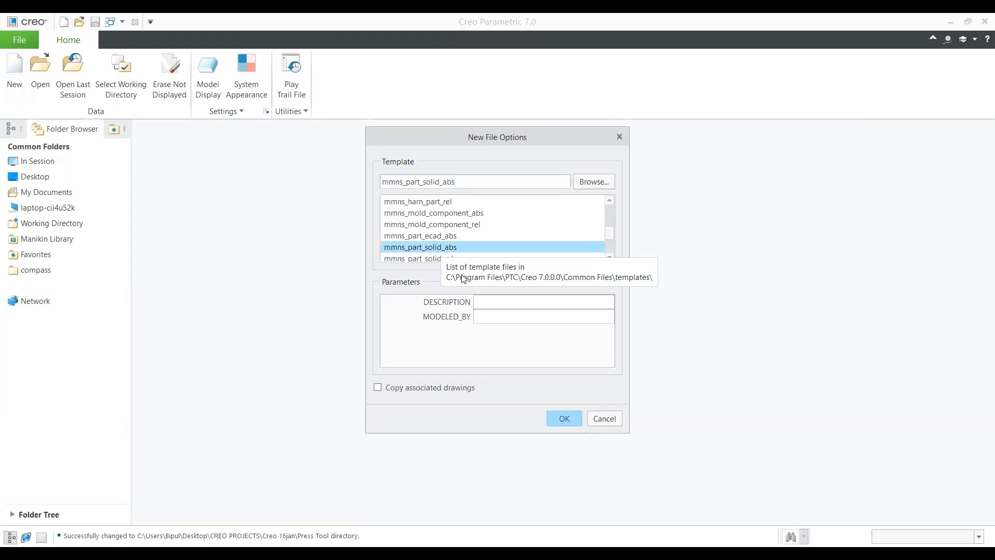
{"action": "left_click", "coordinate": [560, 418]}
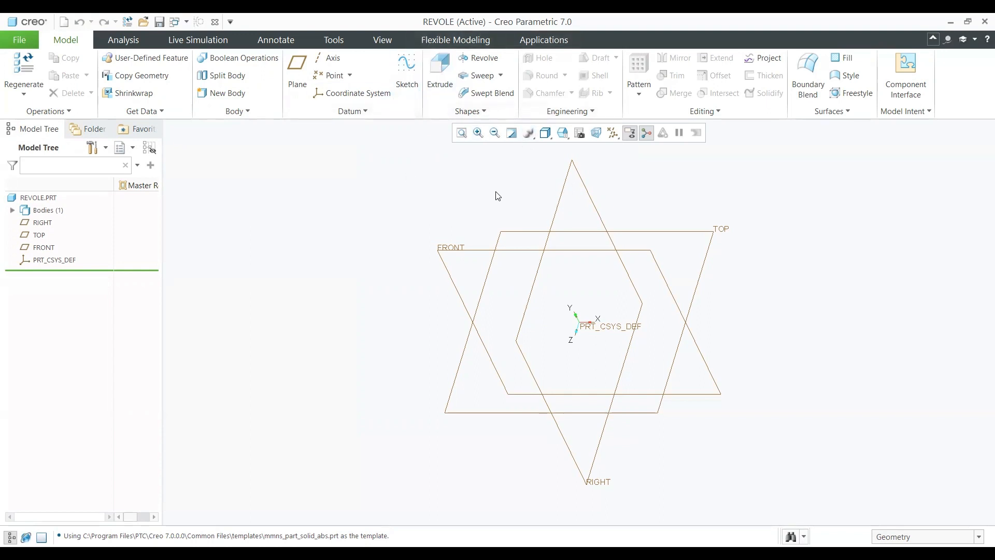
Step: Start a sketch on the FRONT datum plane with RIGHT as the orientation reference and orient the view to the sketch
{"action": "left_click", "coordinate": [408, 89]}
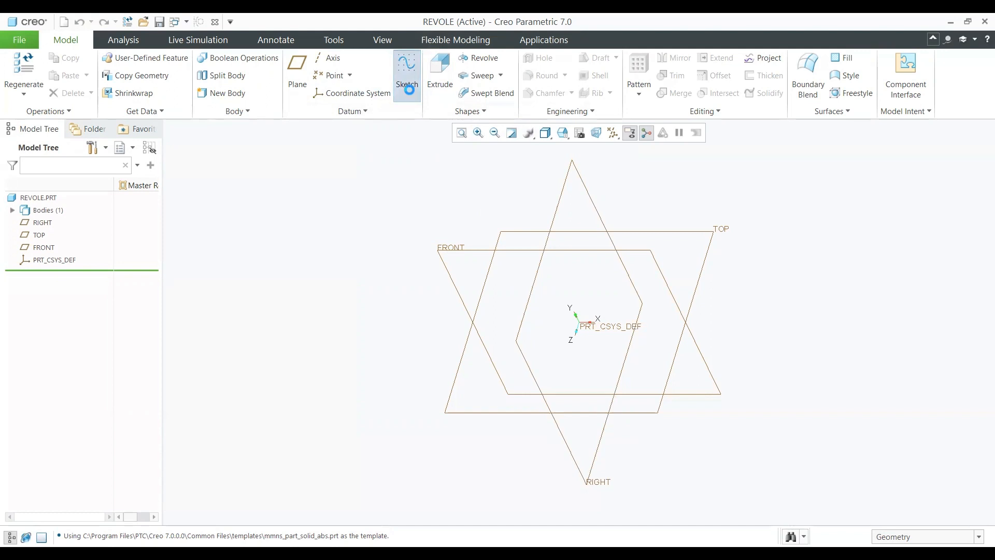
{"action": "left_click", "coordinate": [472, 249]}
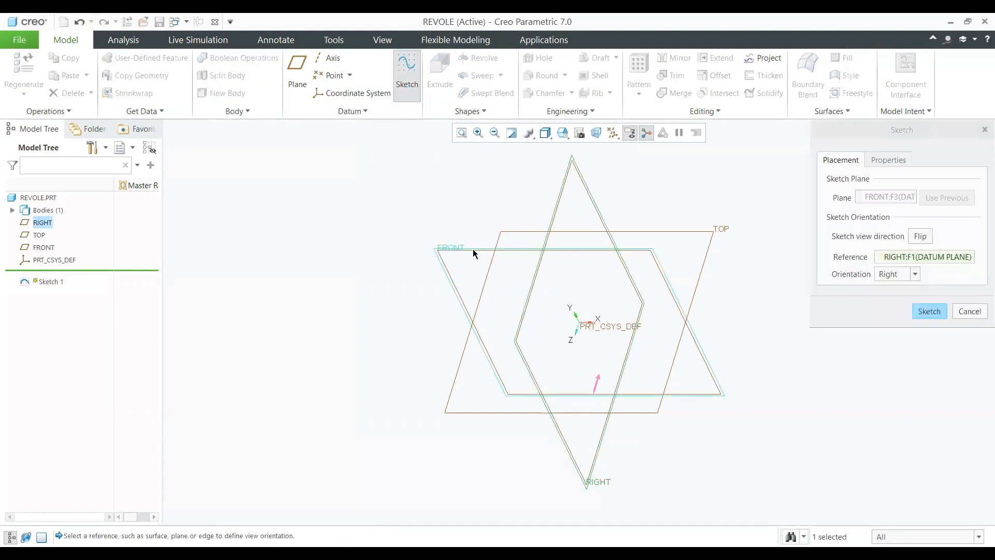
{"action": "left_click", "coordinate": [929, 312]}
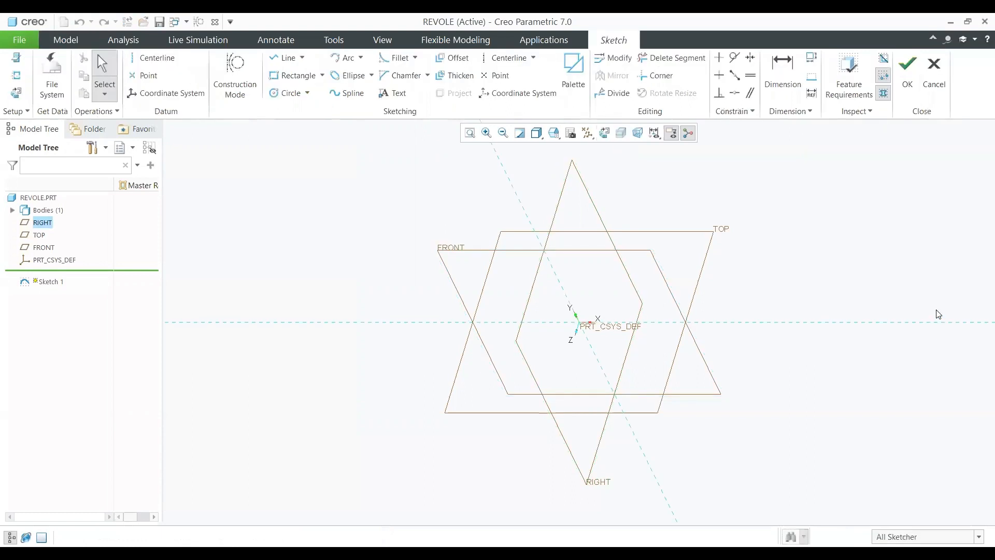
{"action": "left_click", "coordinate": [605, 137]}
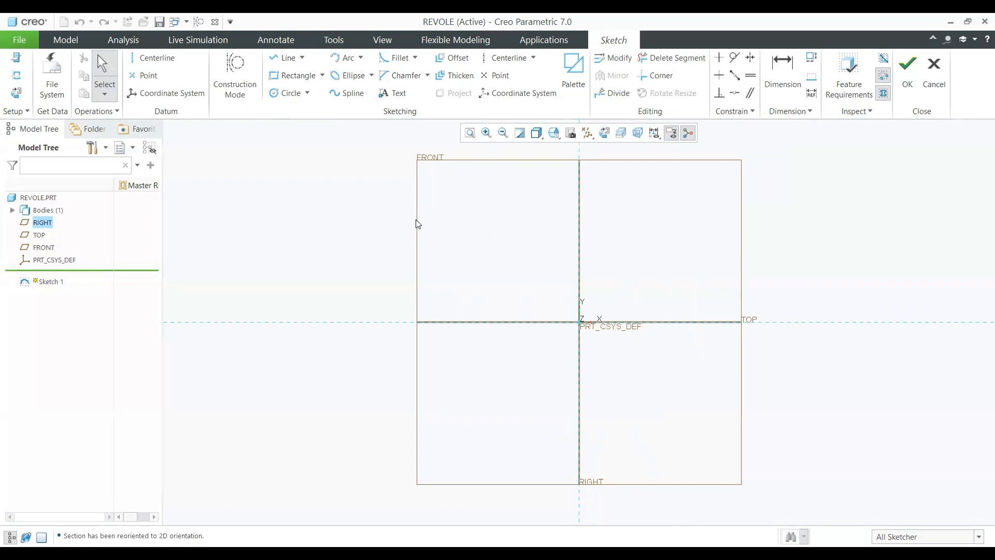
Step: Place a vertical datum centerline through the origin along the RIGHT plane
{"action": "left_click", "coordinate": [151, 58]}
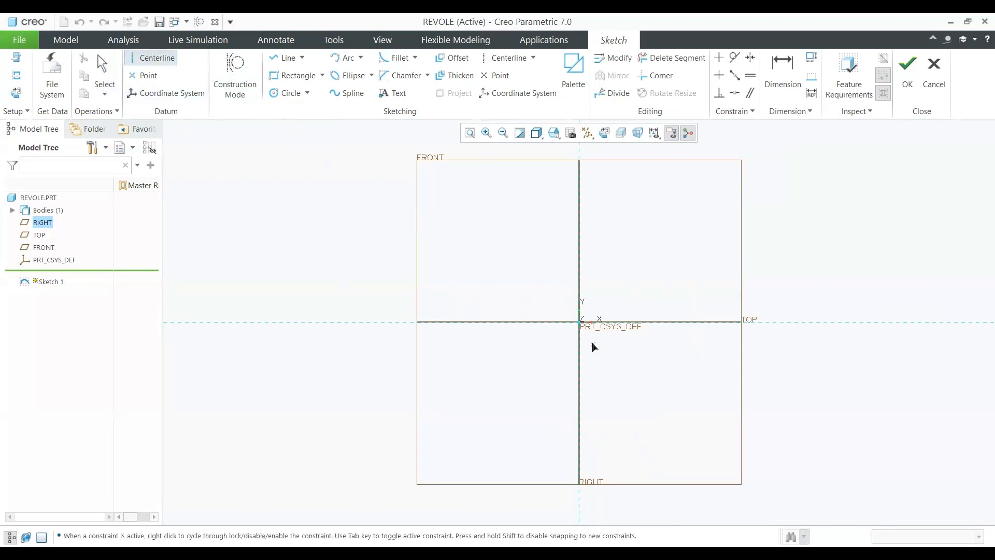
{"action": "left_click", "coordinate": [579, 256]}
{"action": "left_click", "coordinate": [587, 295]}
{"action": "middle_click", "coordinate": [600, 378]}
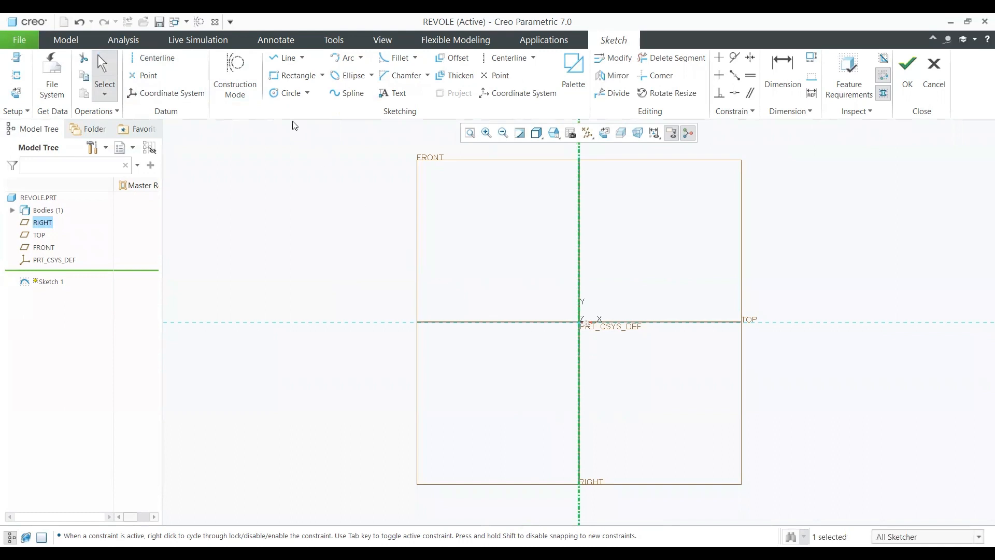
Step: Sketch a closed stepped profile against the centerline, with steps about 117 mm wide and an outer edge about 79 mm high, and finish the sketch
{"action": "left_click", "coordinate": [287, 66]}
{"action": "left_click", "coordinate": [580, 206]}
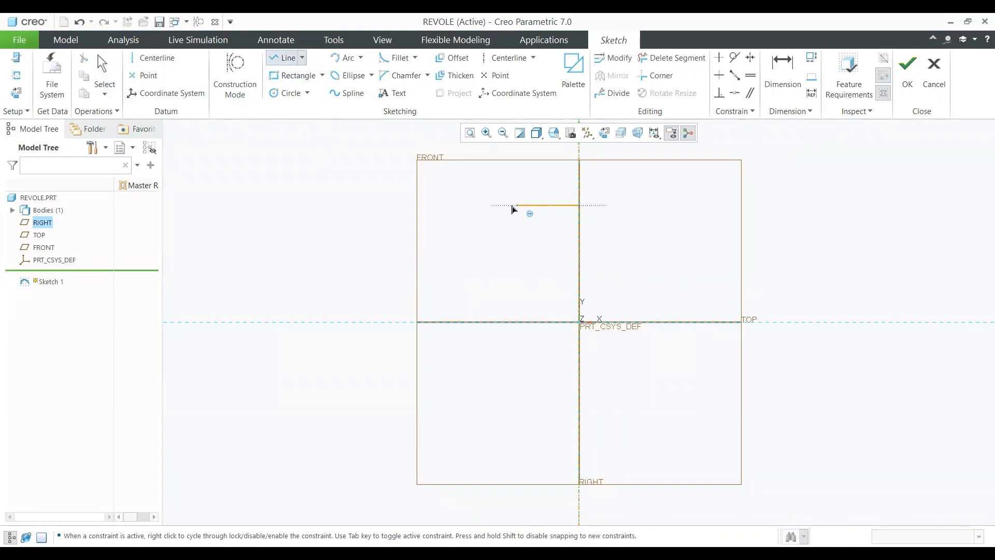
{"action": "left_click", "coordinate": [504, 249]}
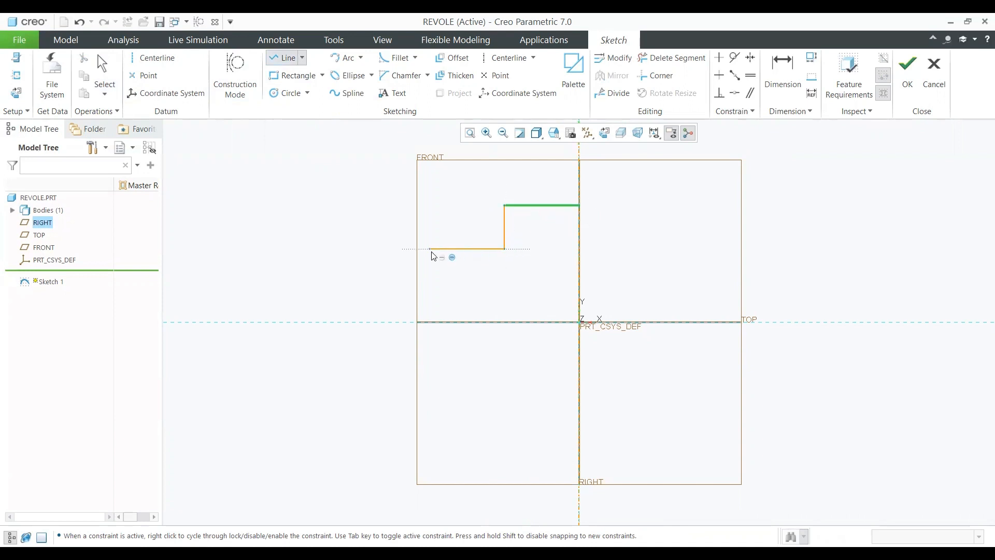
{"action": "left_click", "coordinate": [429, 249]}
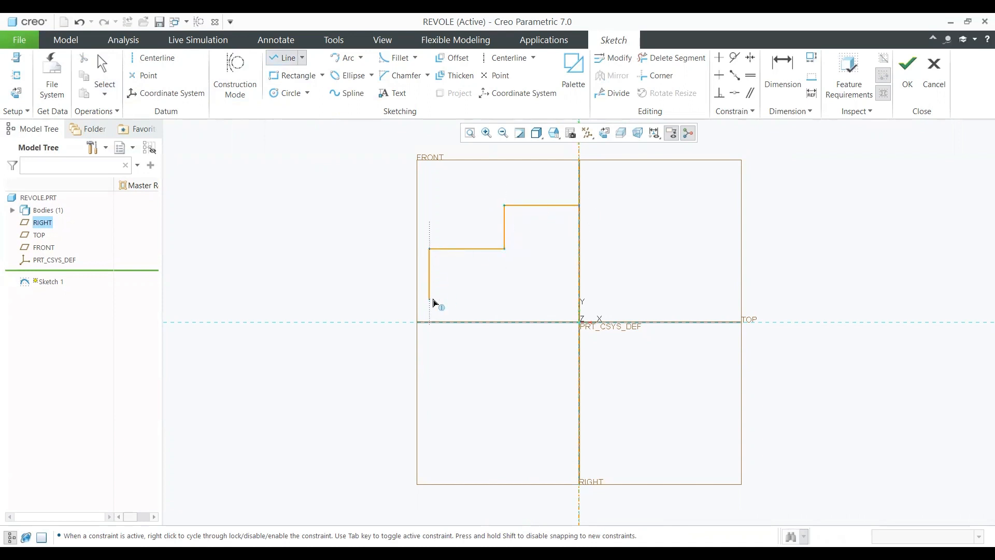
{"action": "left_click", "coordinate": [429, 299]}
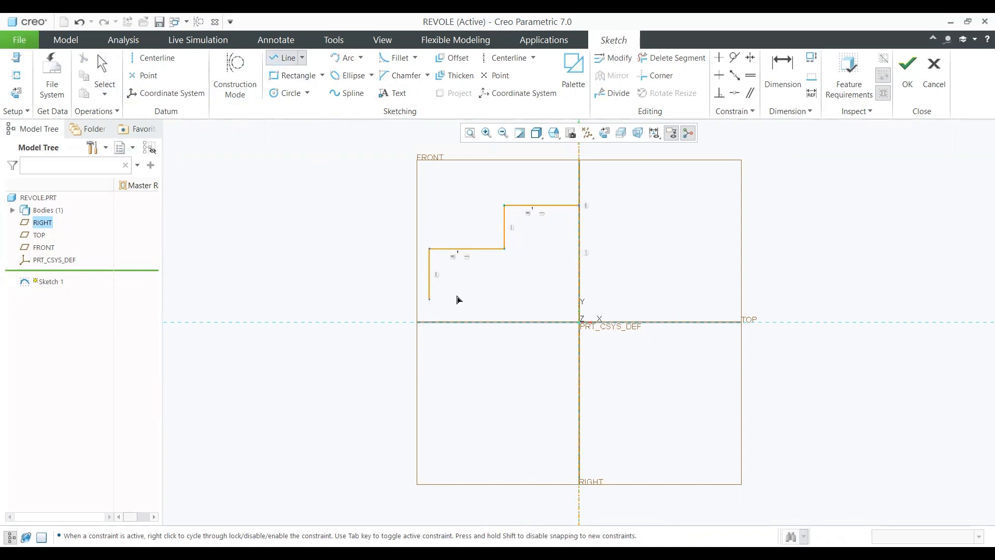
{"action": "left_click", "coordinate": [504, 299]}
{"action": "left_click", "coordinate": [504, 322]}
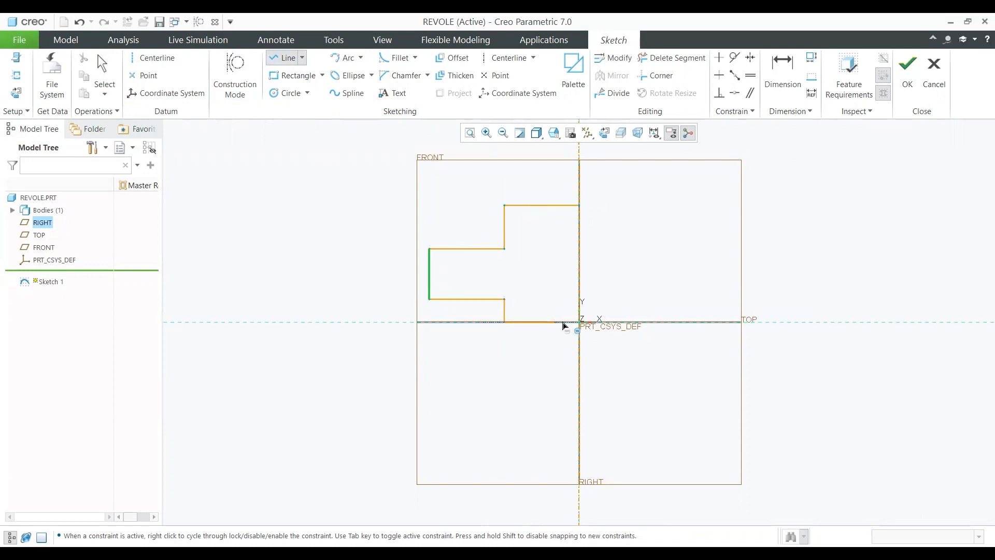
{"action": "left_click", "coordinate": [579, 321]}
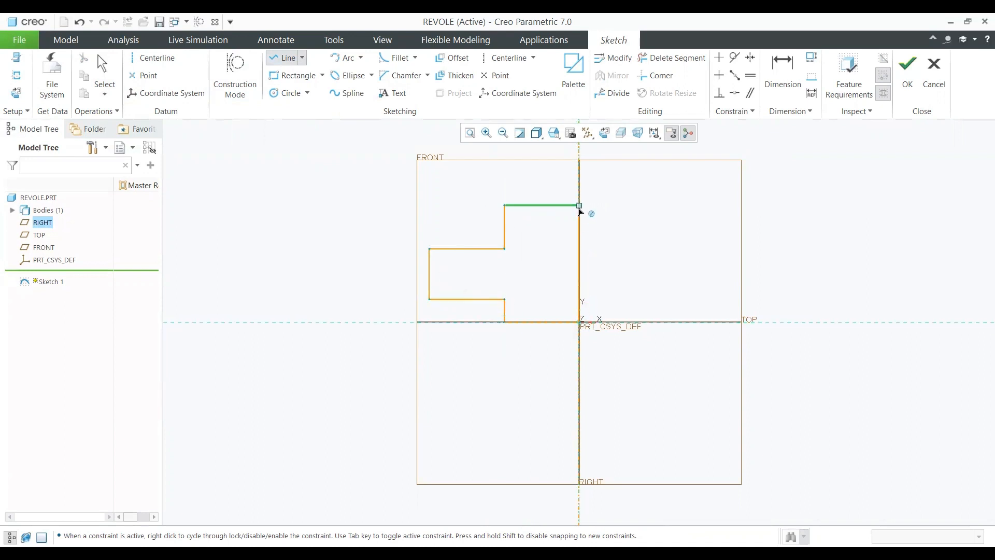
{"action": "left_click", "coordinate": [579, 206]}
{"action": "middle_click", "coordinate": [635, 225]}
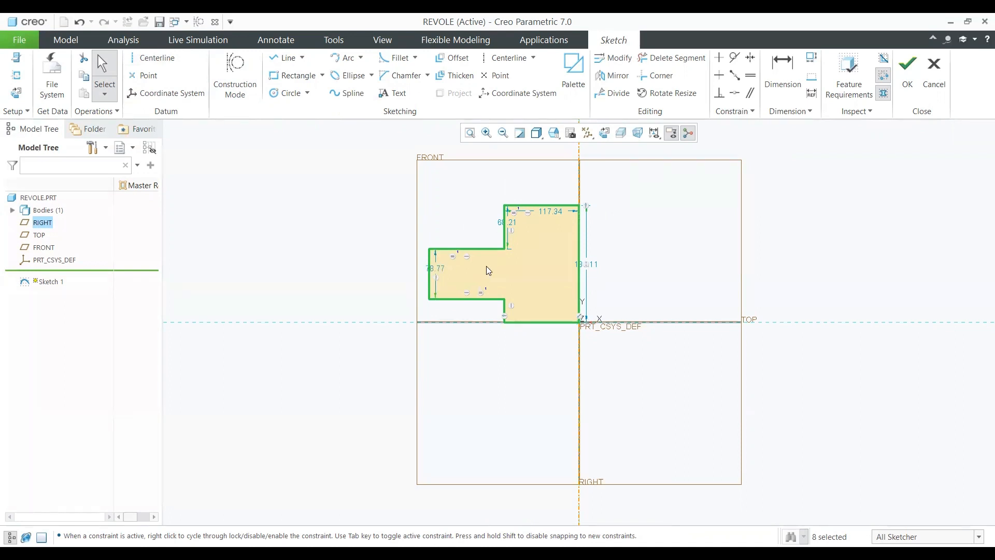
{"action": "left_click", "coordinate": [911, 97]}
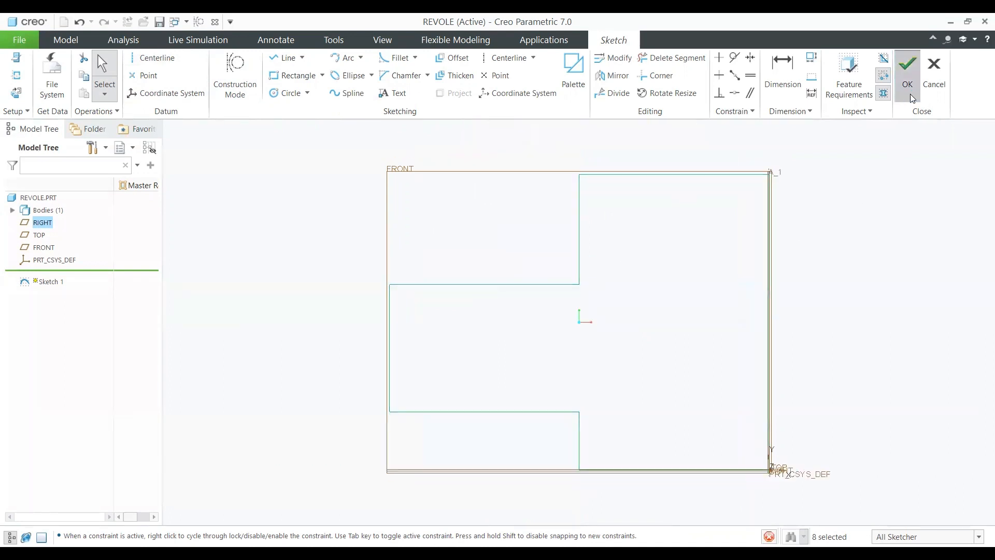
Step: Revolve the stepped sketch 360 degrees about its internal centerline as a solid
{"action": "scroll", "coordinate": [656, 310], "scroll_direction": "up", "scroll_amount": 1}
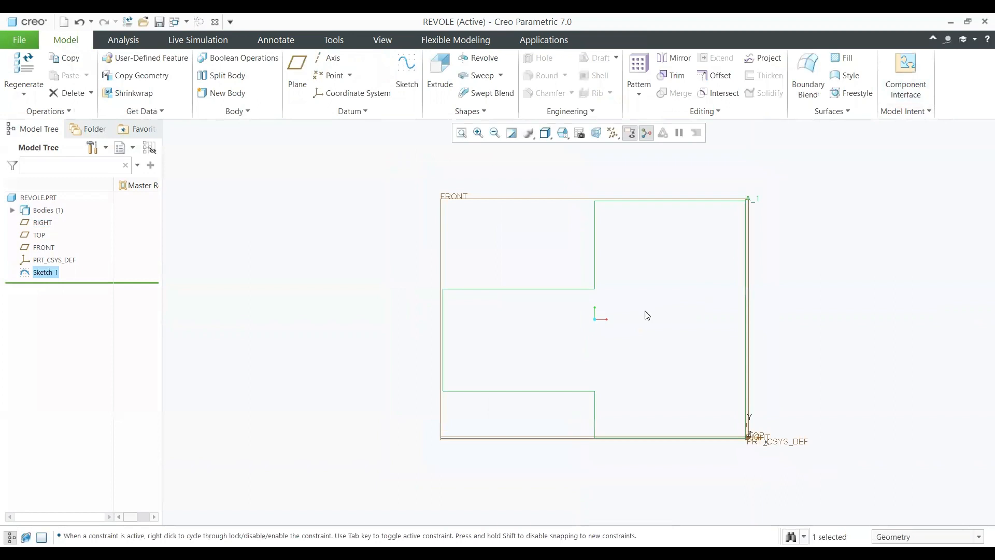
{"action": "scroll", "coordinate": [647, 315], "scroll_direction": "up", "scroll_amount": 1}
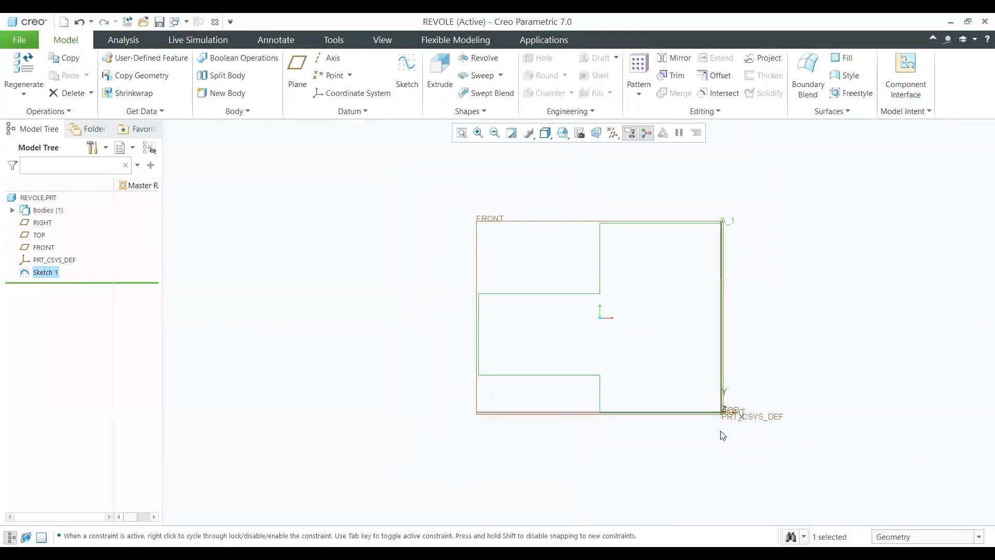
{"action": "left_click", "coordinate": [477, 56]}
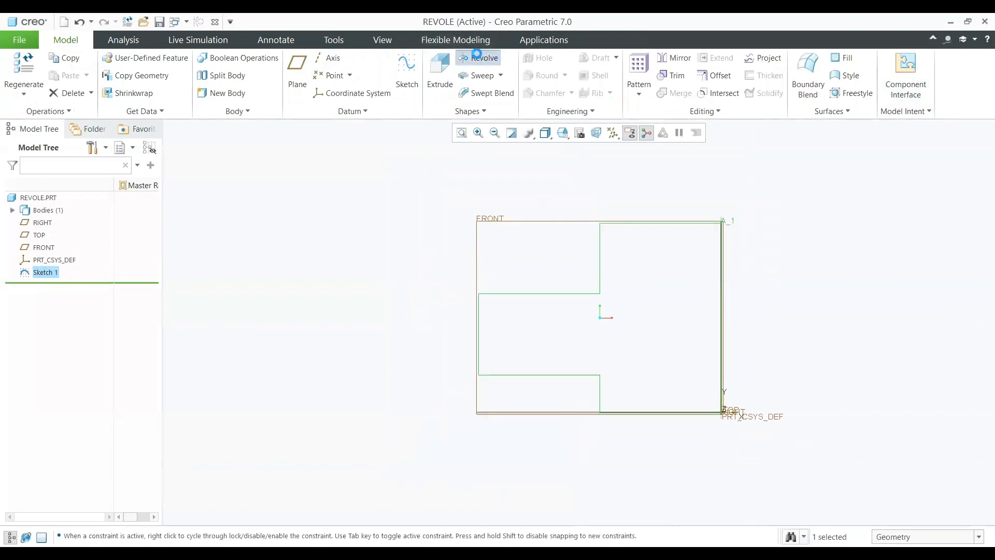
{"action": "scroll", "coordinate": [503, 306], "scroll_direction": "up", "scroll_amount": 2}
{"action": "scroll", "coordinate": [506, 302], "scroll_direction": "down", "scroll_amount": 1}
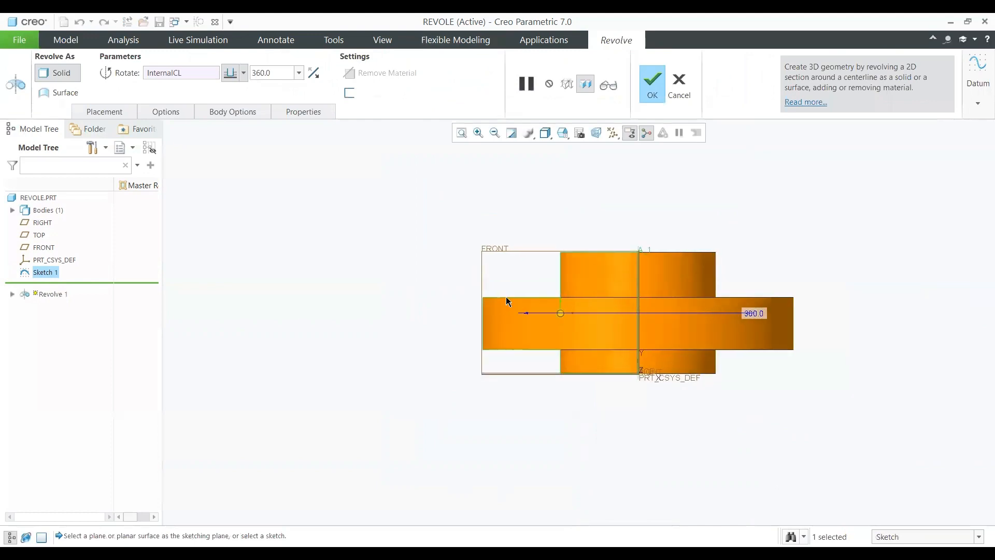
{"action": "middle_click_drag", "start_coordinate": [586, 238], "coordinate": [626, 216]}
{"action": "left_click", "coordinate": [649, 85]}
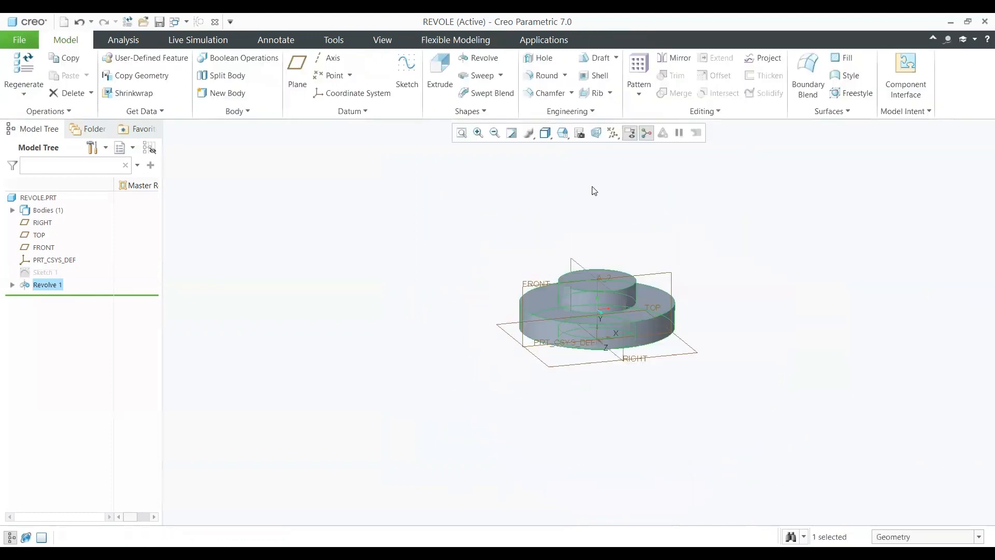
Step: Start a second Revolve feature and define its internal sketch on the FRONT plane with RIGHT as the orientation reference
{"action": "left_click", "coordinate": [477, 224]}
{"action": "middle_click_drag", "start_coordinate": [477, 224], "coordinate": [596, 274]}
{"action": "scroll", "coordinate": [596, 275], "scroll_direction": "down", "scroll_amount": 4}
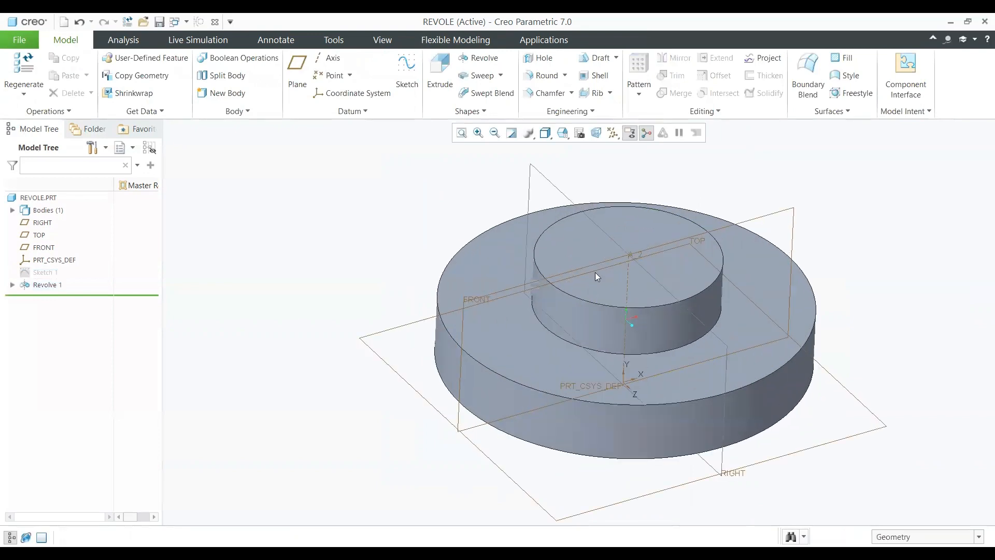
{"action": "scroll", "coordinate": [616, 225], "scroll_direction": "down", "scroll_amount": 2}
{"action": "scroll", "coordinate": [616, 225], "scroll_direction": "up", "scroll_amount": 2}
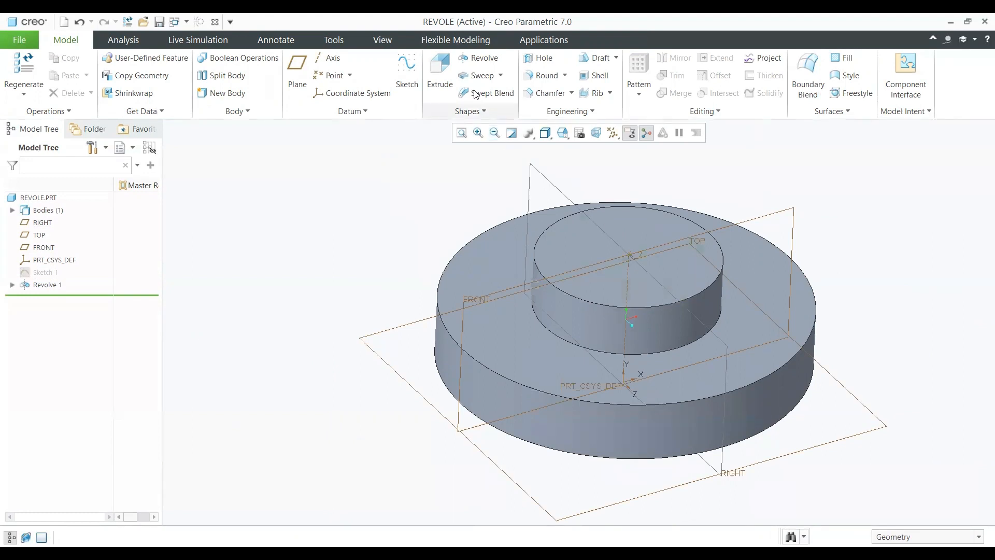
{"action": "left_click", "coordinate": [468, 63]}
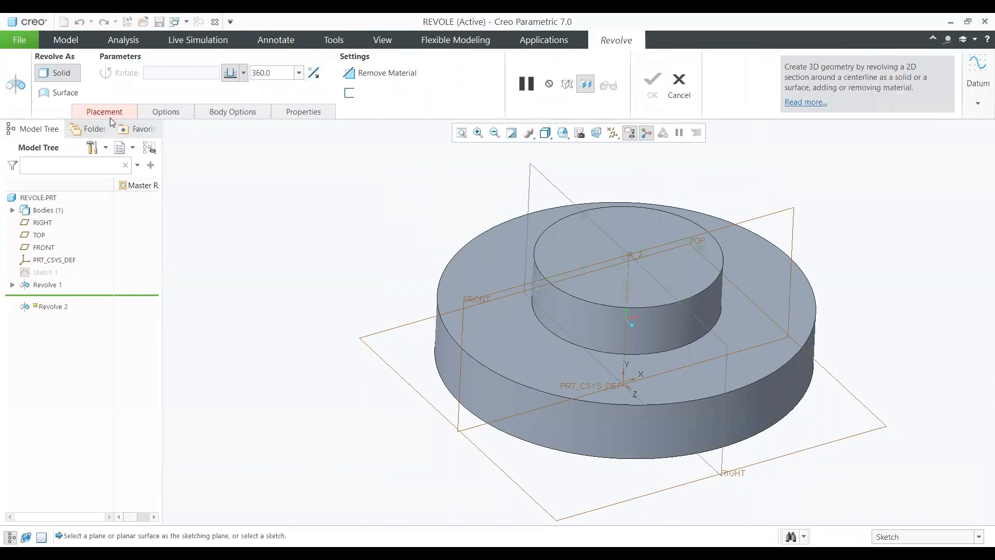
{"action": "left_click", "coordinate": [110, 111]}
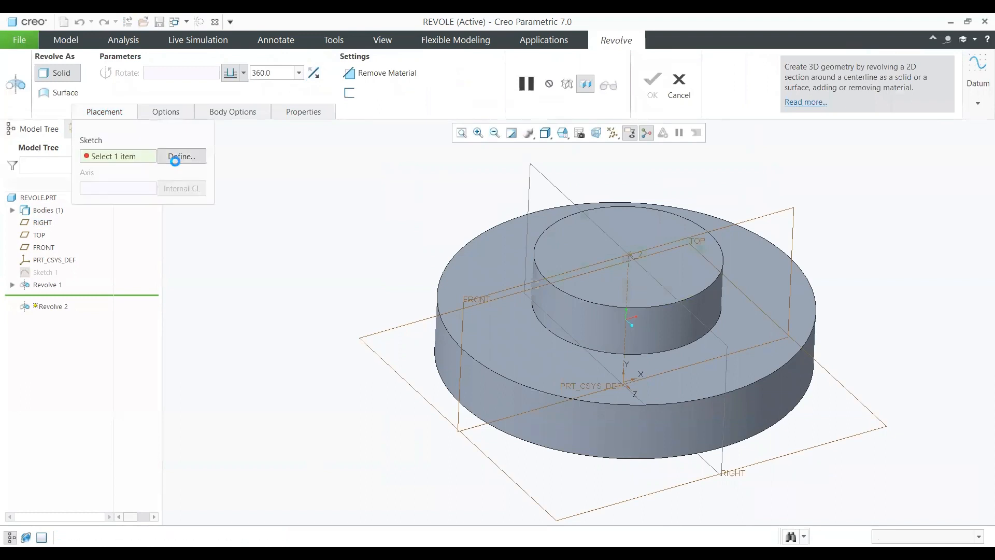
{"action": "left_click", "coordinate": [173, 155]}
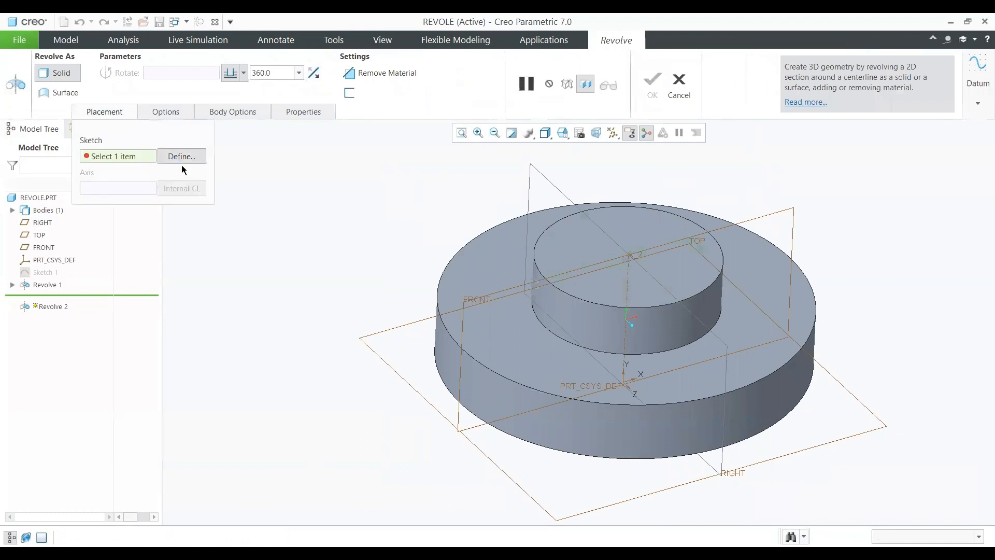
{"action": "left_click", "coordinate": [777, 218]}
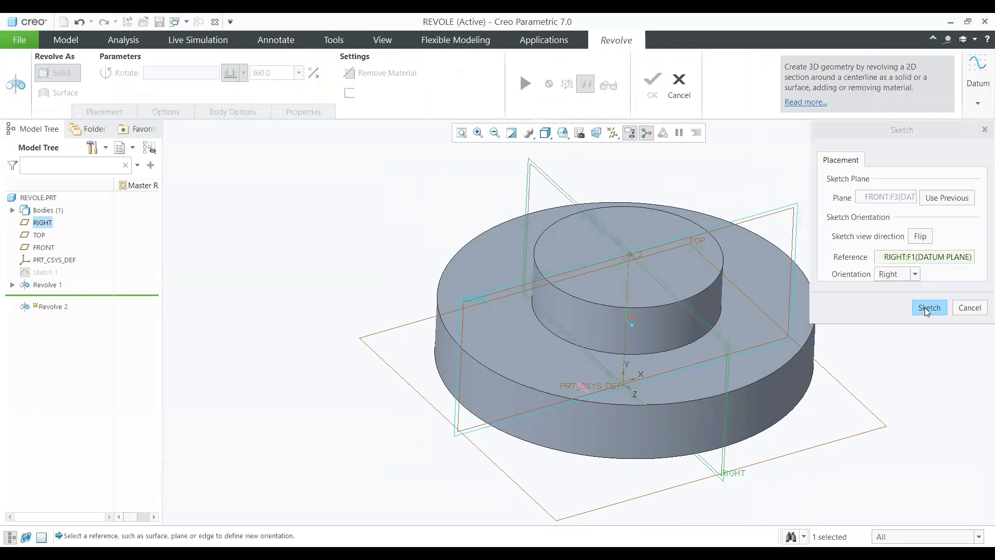
{"action": "left_click", "coordinate": [928, 308]}
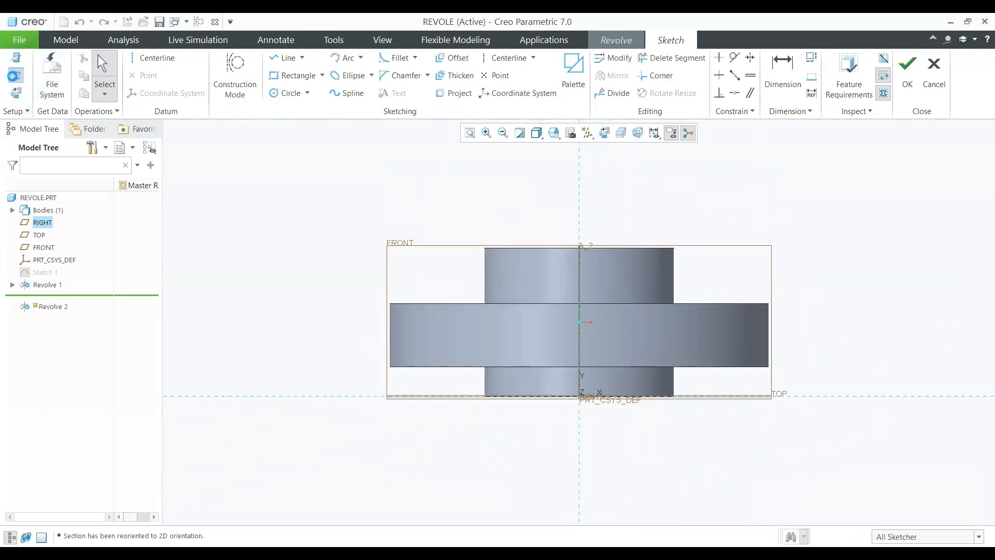
Step: Add the outer side edge of the wide flange as a sketch reference
{"action": "left_click", "coordinate": [16, 76]}
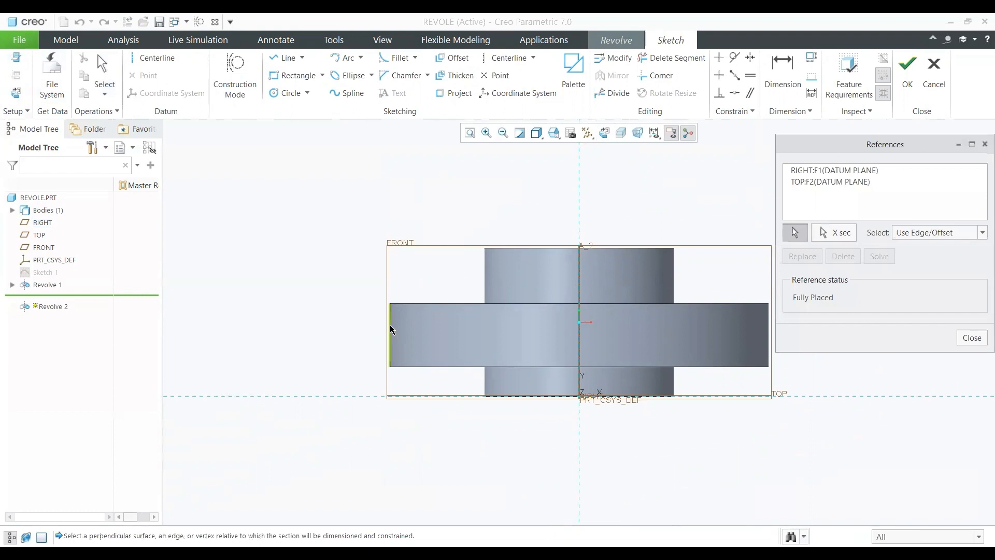
{"action": "left_click", "coordinate": [392, 329]}
{"action": "scroll", "coordinate": [388, 337], "scroll_direction": "up", "scroll_amount": 4}
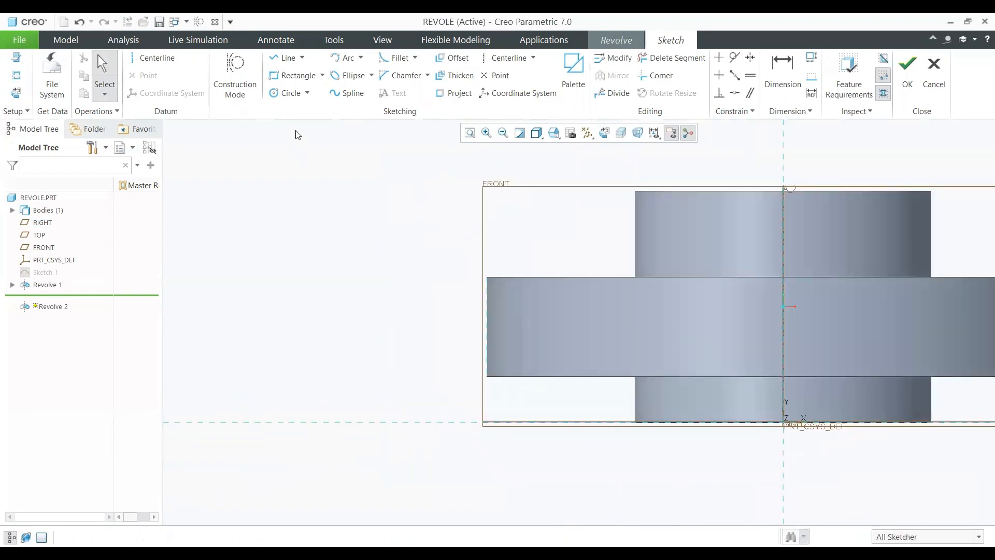
Step: Sketch a closed triangle across the flange's outer edge, its tip about 35 mm inside the flange and about 81 mm above the horizontal reference
{"action": "left_click", "coordinate": [285, 58]}
{"action": "left_click", "coordinate": [441, 294]}
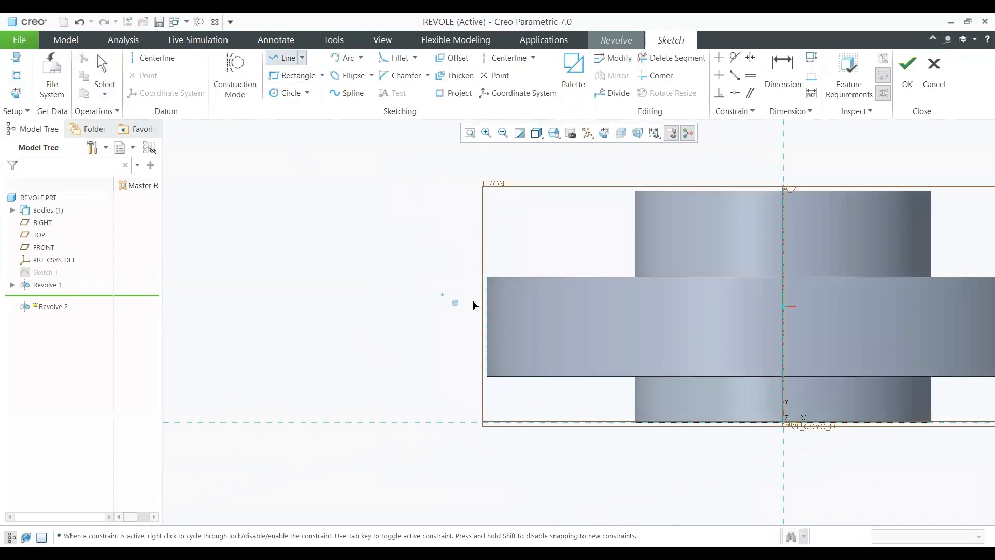
{"action": "left_click", "coordinate": [531, 320]}
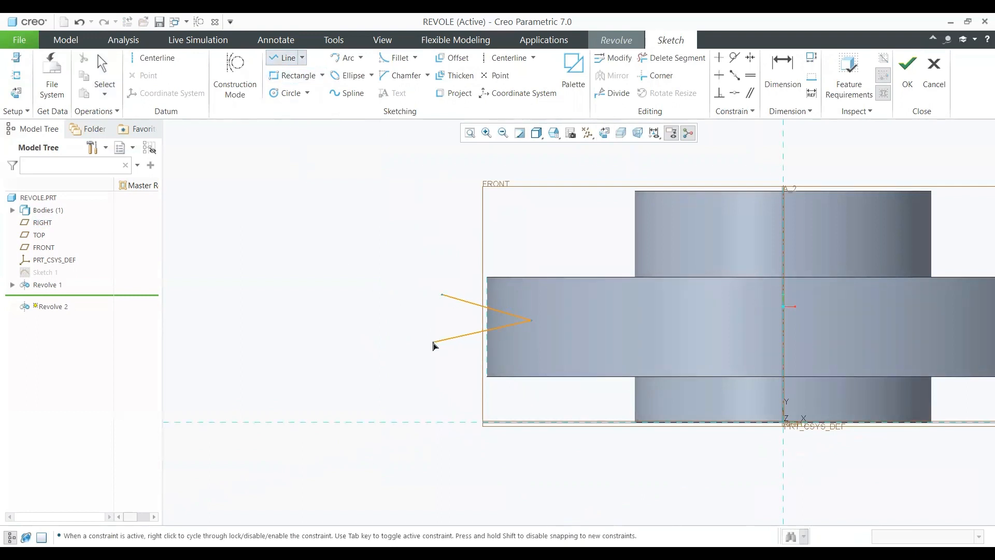
{"action": "left_click", "coordinate": [442, 343]}
{"action": "left_click", "coordinate": [441, 294]}
{"action": "middle_click", "coordinate": [411, 228]}
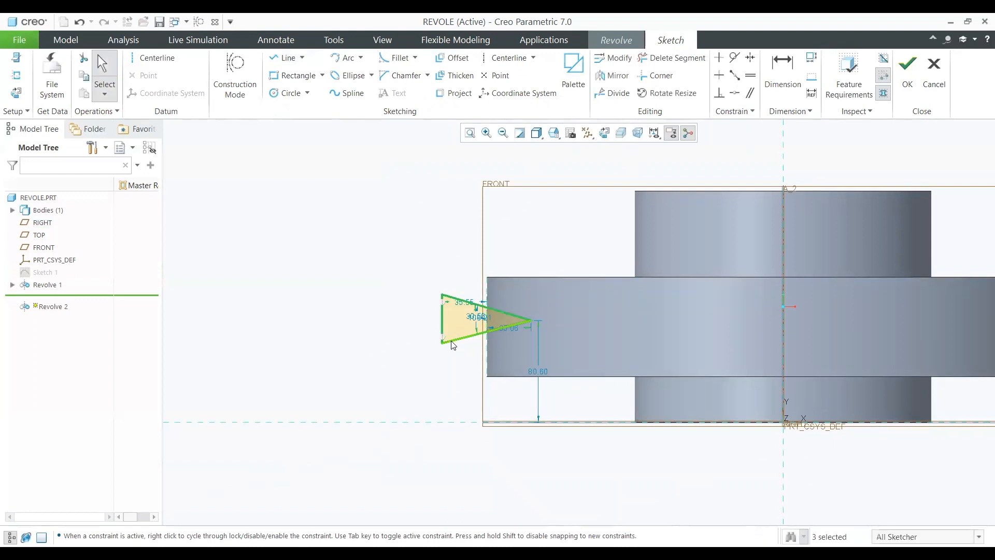
Step: Add a vertical centerline along the part's central axis as the axis of revolution and finish the sketch
{"action": "left_click", "coordinate": [156, 58]}
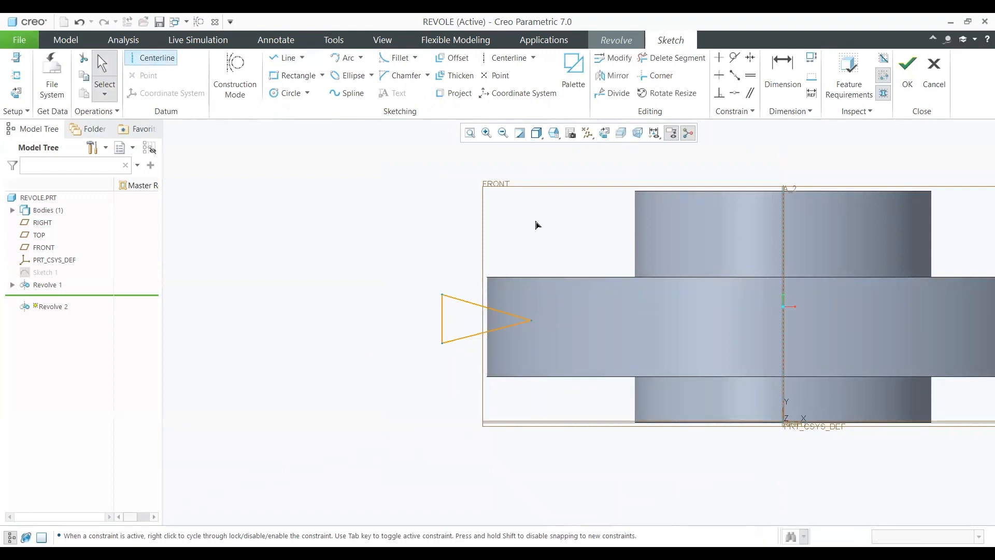
{"action": "left_click", "coordinate": [783, 233]}
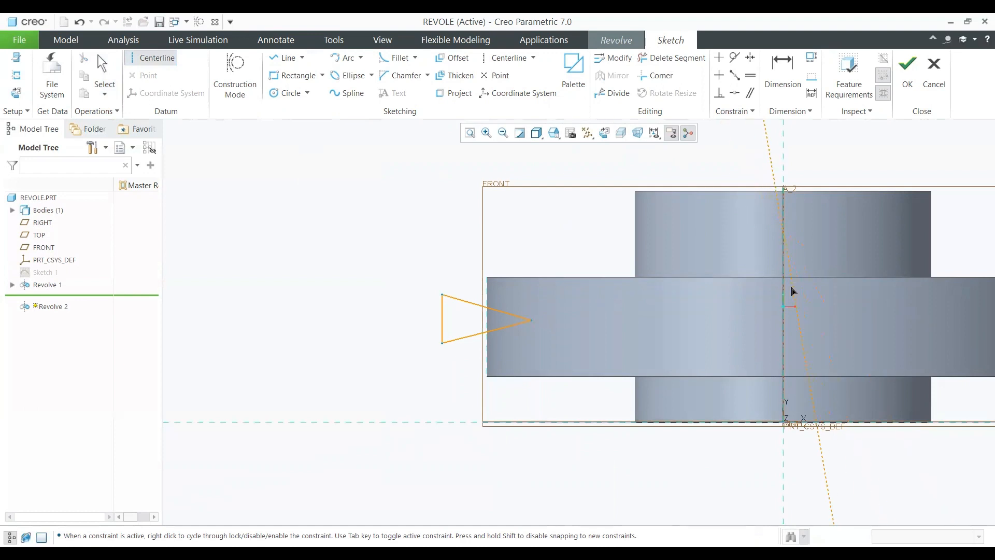
{"action": "left_click", "coordinate": [786, 319]}
{"action": "middle_click", "coordinate": [529, 317]}
{"action": "scroll", "coordinate": [502, 316], "scroll_direction": "down", "scroll_amount": 2}
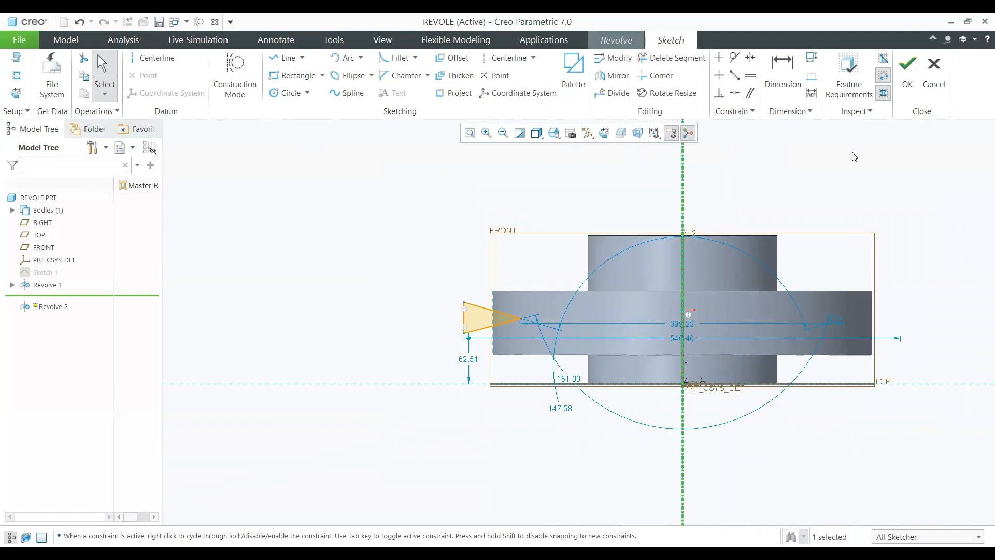
{"action": "left_click", "coordinate": [902, 81]}
Step: Complete the 360-degree Revolve with material removal to cut a V-groove around the flange's outer edge
{"action": "key", "text": "ctrl+d"}
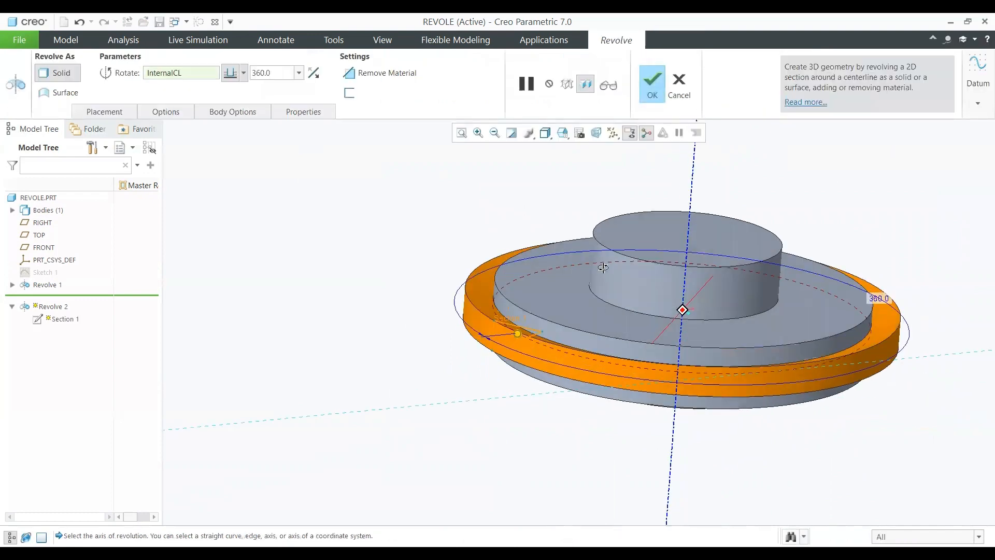
{"action": "scroll", "coordinate": [526, 329], "scroll_direction": "down", "scroll_amount": 4}
{"action": "scroll", "coordinate": [526, 321], "scroll_direction": "up", "scroll_amount": 4}
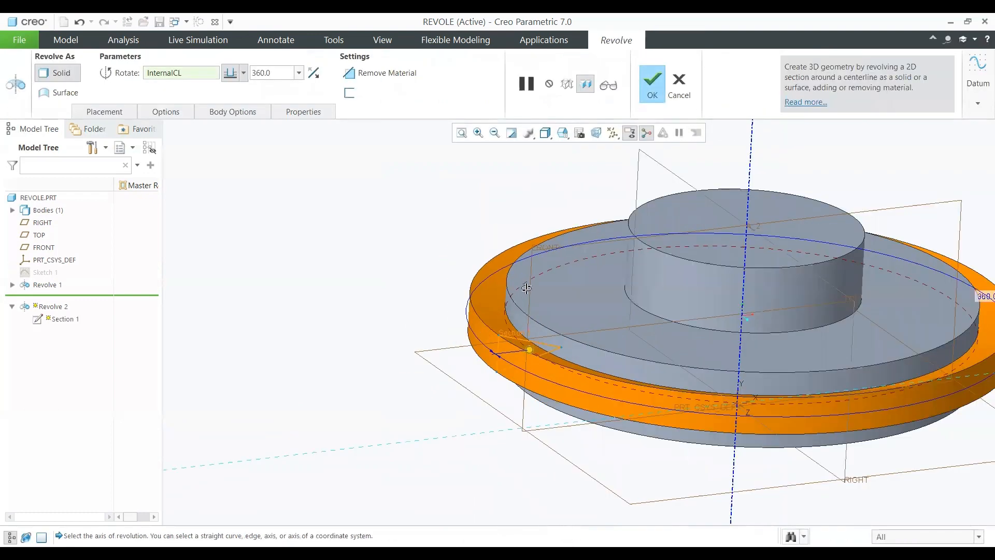
{"action": "middle_click_drag", "start_coordinate": [526, 290], "coordinate": [531, 311]}
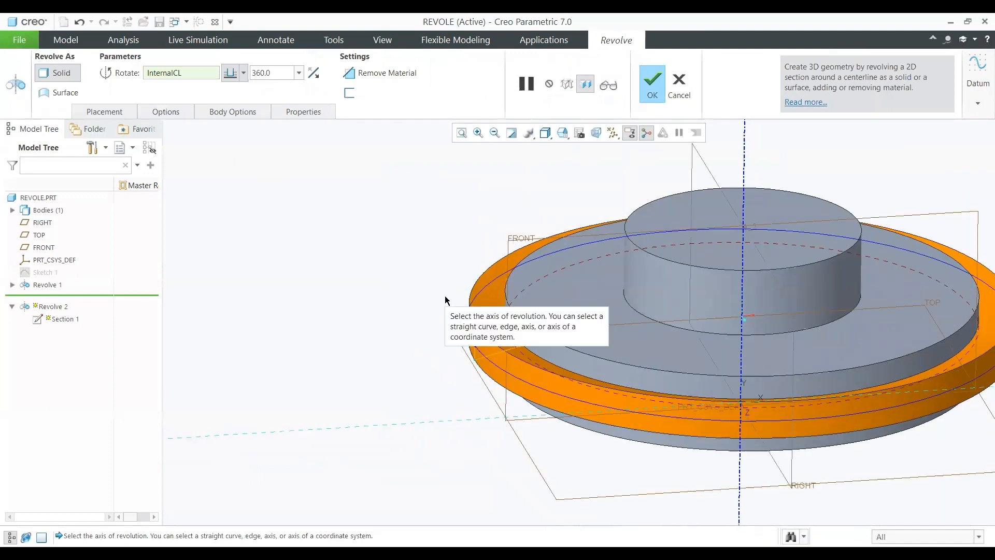
{"action": "left_click", "coordinate": [382, 78]}
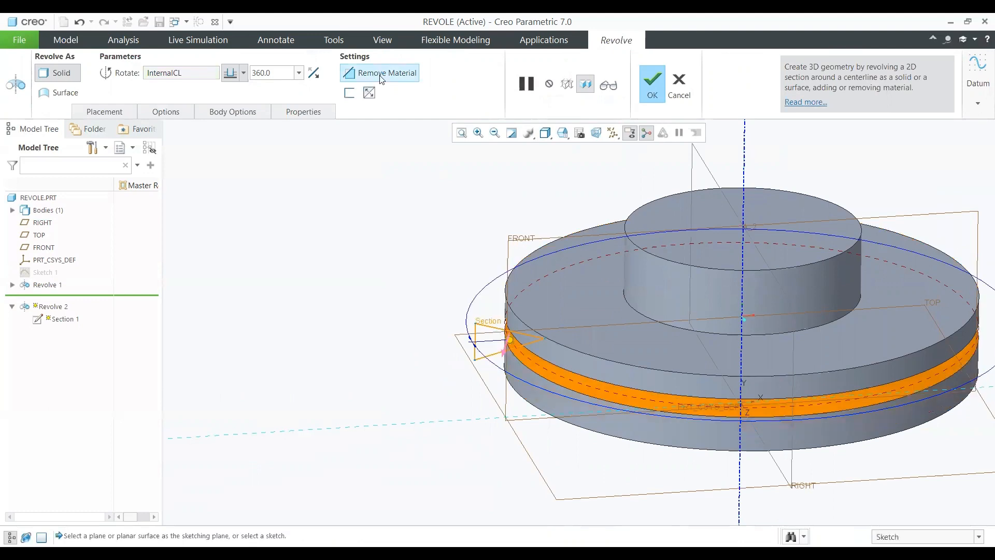
{"action": "middle_click_drag", "start_coordinate": [409, 173], "coordinate": [490, 228]}
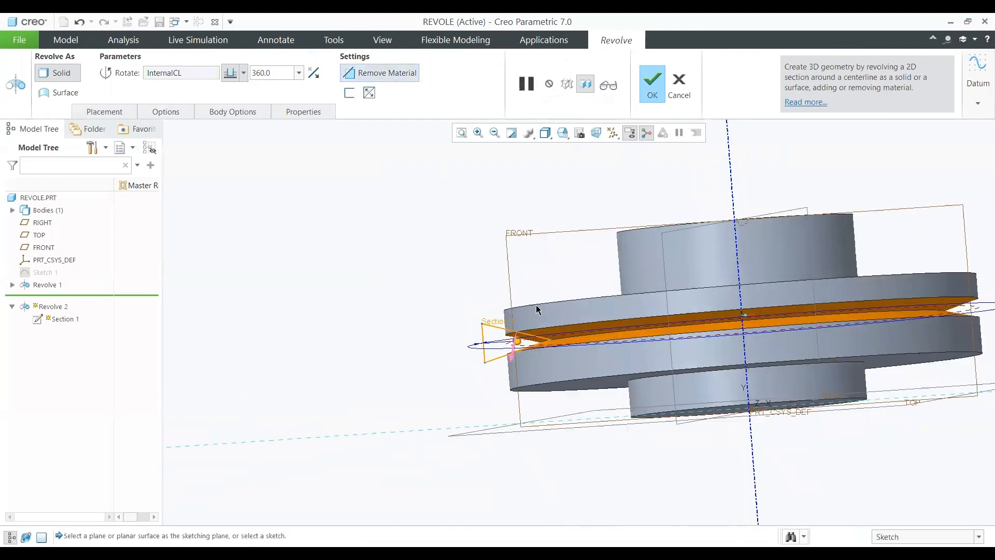
{"action": "scroll", "coordinate": [600, 161], "scroll_direction": "up", "scroll_amount": 4}
{"action": "left_click", "coordinate": [652, 86]}
Step: Examine the V-groove around the flange from several angles
{"action": "scroll", "coordinate": [431, 224], "scroll_direction": "down", "scroll_amount": 5}
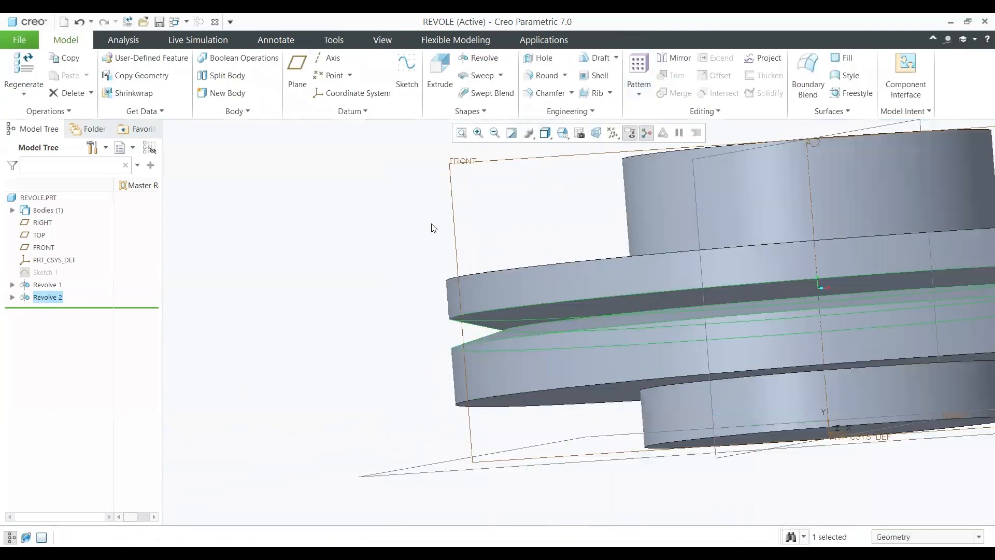
{"action": "middle_click_drag", "start_coordinate": [371, 258], "coordinate": [527, 284]}
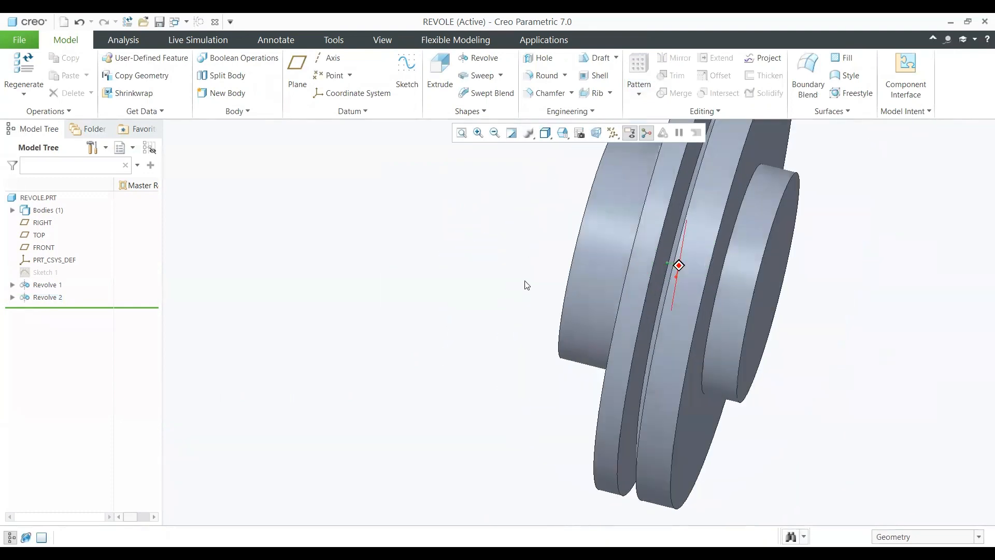
{"action": "scroll", "coordinate": [526, 306], "scroll_direction": "down", "scroll_amount": 3}
{"action": "scroll", "coordinate": [527, 334], "scroll_direction": "up", "scroll_amount": 3}
{"action": "middle_click_drag", "start_coordinate": [527, 333], "coordinate": [553, 251]}
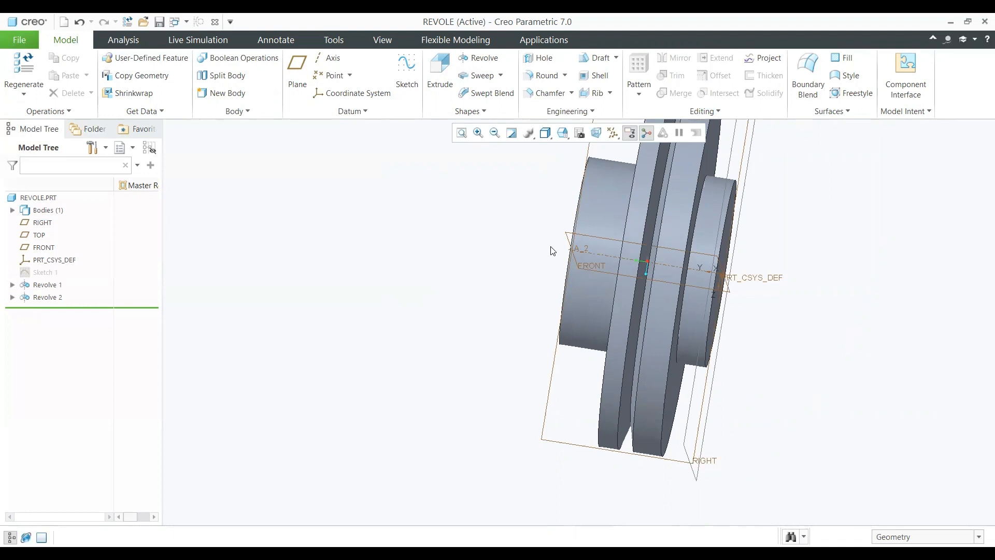
{"action": "scroll", "coordinate": [553, 251], "scroll_direction": "down", "scroll_amount": 5}
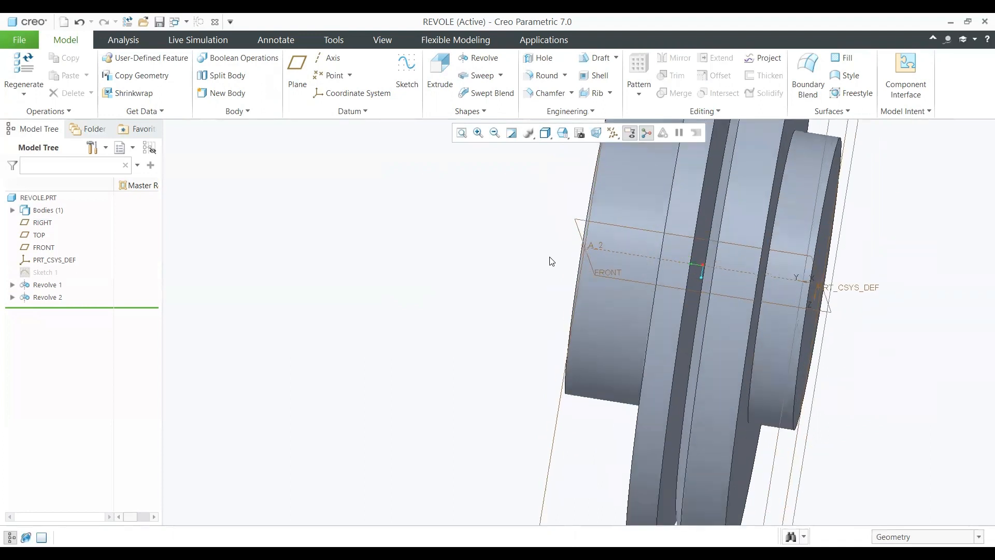
{"action": "middle_click_drag", "start_coordinate": [520, 311], "coordinate": [566, 294]}
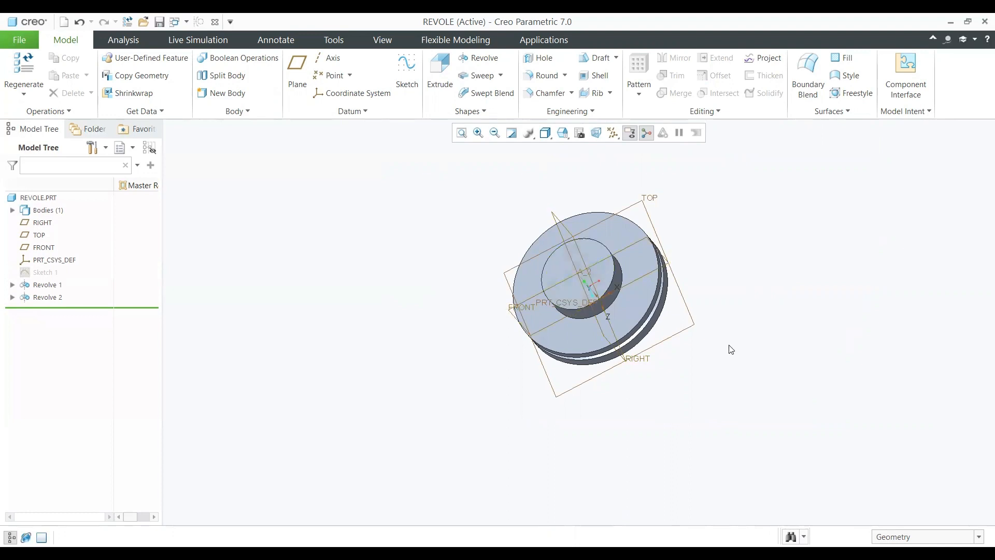
Step: Start an Extrude feature on the end face of the taller hub and orient its sketch in 2D
{"action": "middle_click_drag", "start_coordinate": [728, 348], "coordinate": [740, 328]}
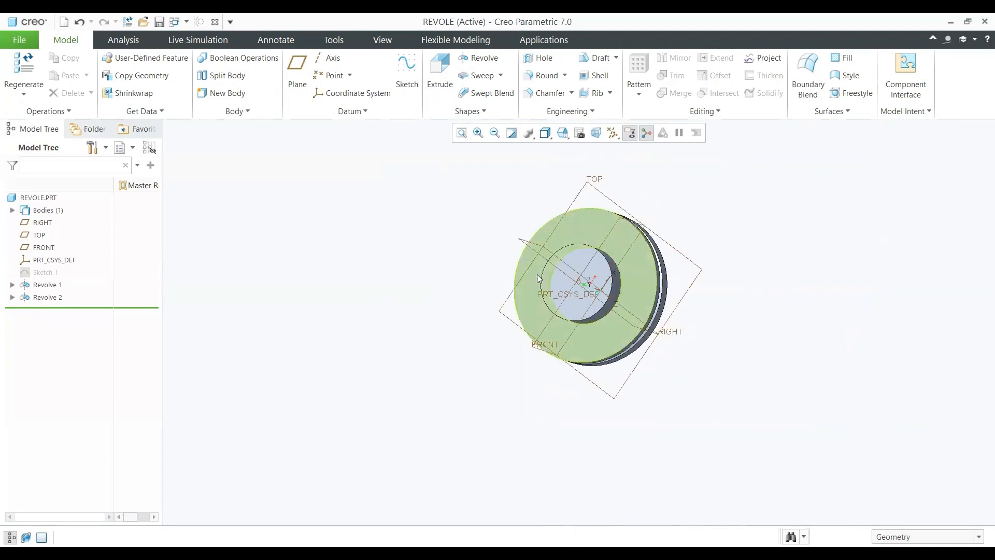
{"action": "scroll", "coordinate": [537, 275], "scroll_direction": "down", "scroll_amount": 3}
{"action": "left_click", "coordinate": [622, 236]}
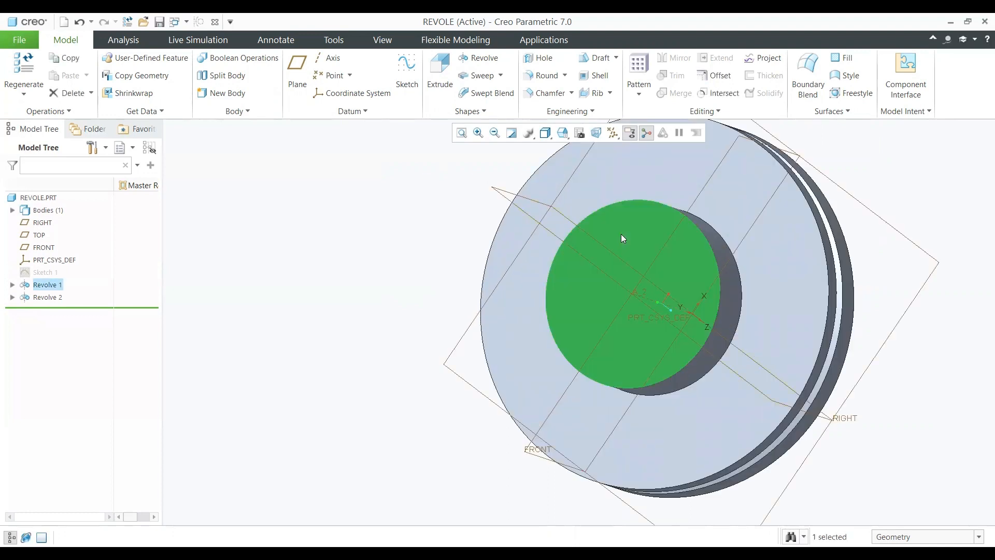
{"action": "left_click", "coordinate": [440, 69]}
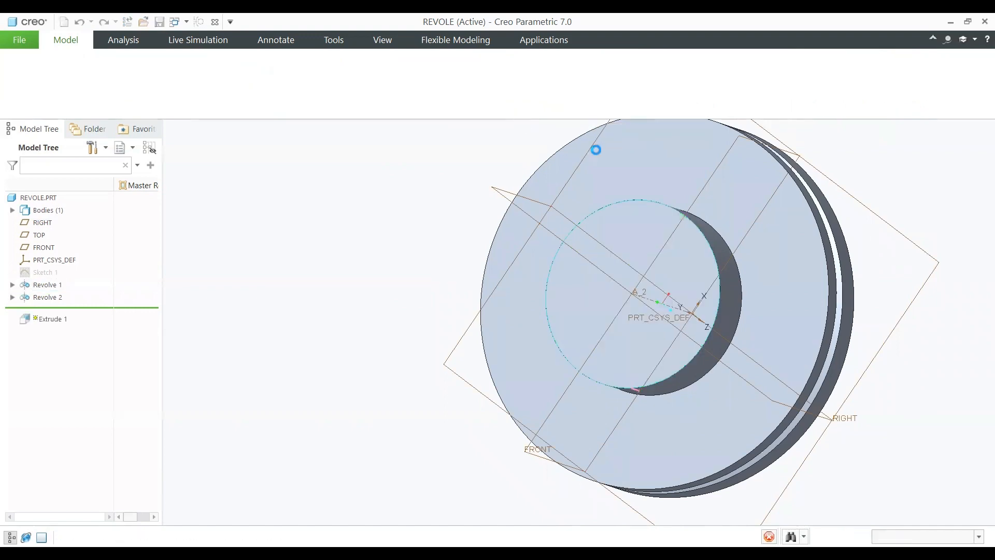
{"action": "left_click", "coordinate": [604, 134]}
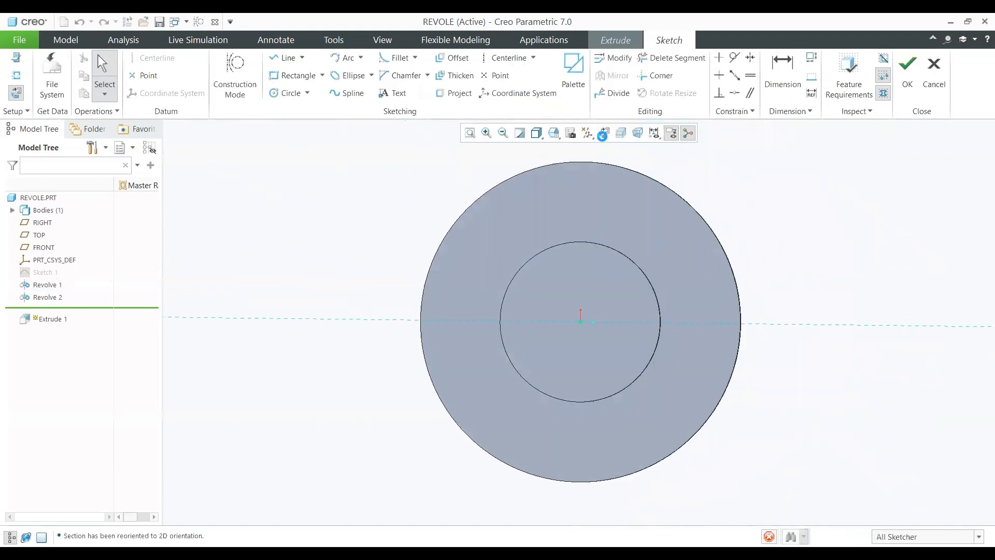
Step: Sketch a circle concentric with the hub's edge, set its diameter to 160 mm, and finish the sketch
{"action": "left_click", "coordinate": [308, 93]}
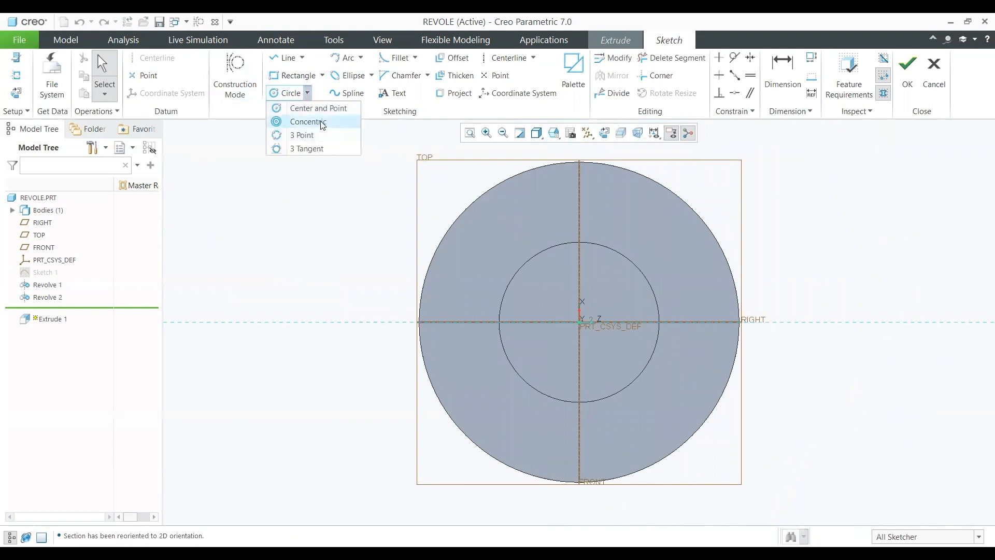
{"action": "left_click", "coordinate": [613, 251]}
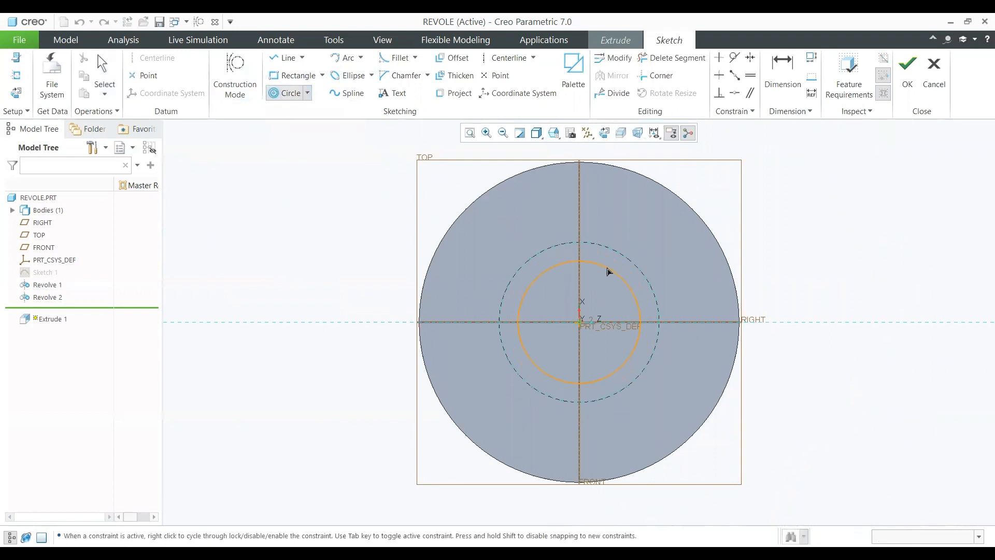
{"action": "left_click", "coordinate": [610, 276]}
{"action": "middle_click", "coordinate": [677, 271]}
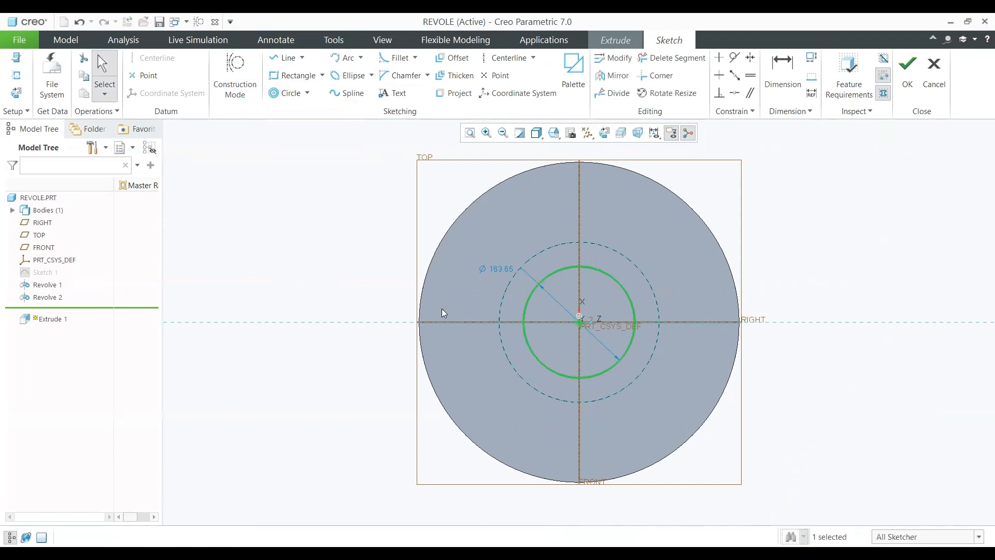
{"action": "double_click", "coordinate": [500, 273]}
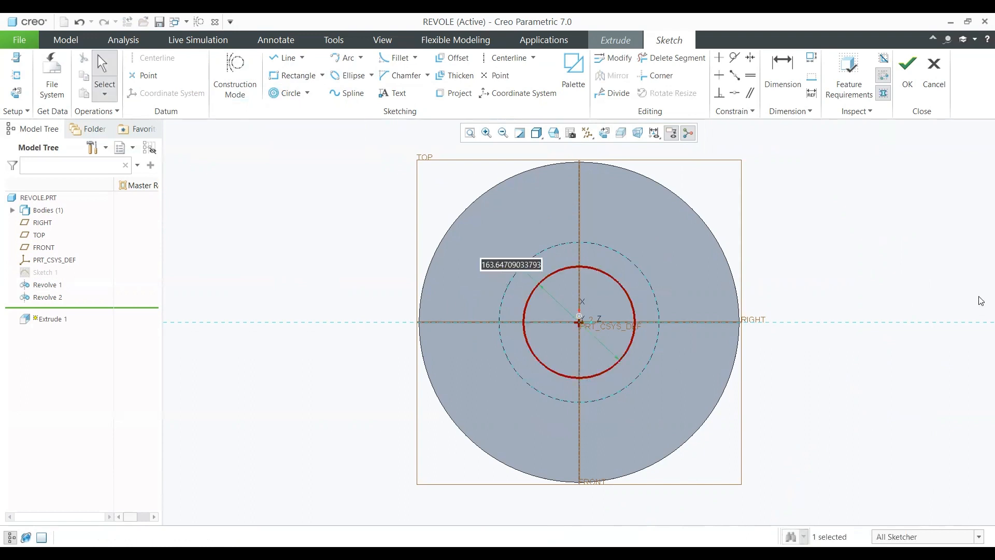
{"action": "type", "text": "160"}
{"action": "key", "text": "Return"}
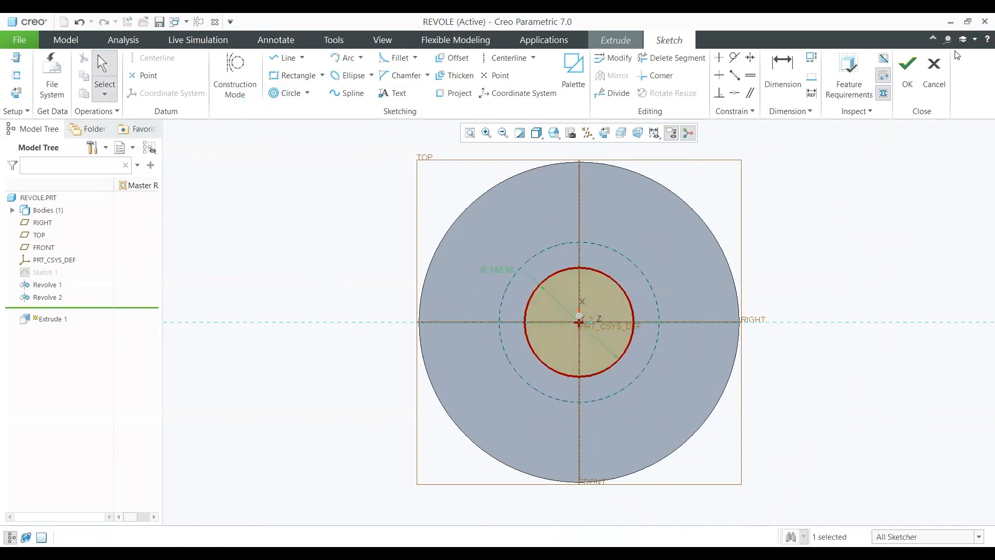
{"action": "left_click", "coordinate": [907, 69]}
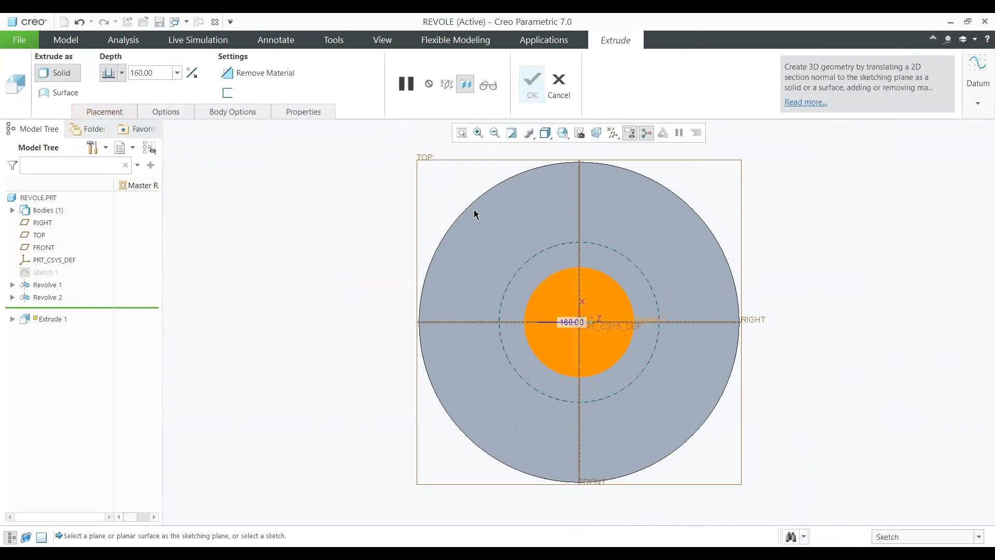
Step: Extrude the circle as a material removal about 233 mm deep to cut a central bore through the whole part
{"action": "left_click", "coordinate": [258, 74]}
{"action": "key", "text": "ctrl+d"}
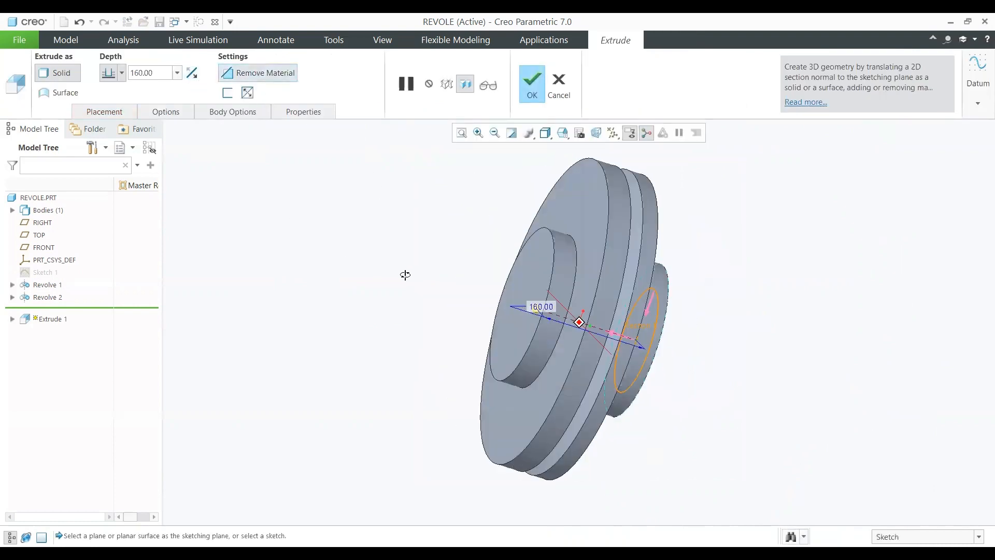
{"action": "left_click_drag", "start_coordinate": [535, 317], "coordinate": [458, 318]}
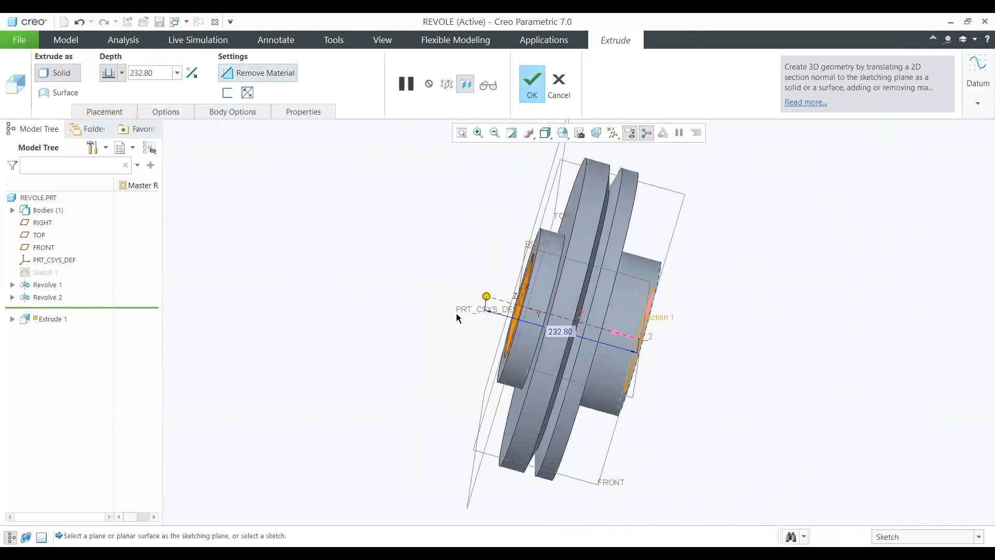
{"action": "middle_click_drag", "start_coordinate": [456, 314], "coordinate": [467, 261]}
{"action": "left_click", "coordinate": [527, 82]}
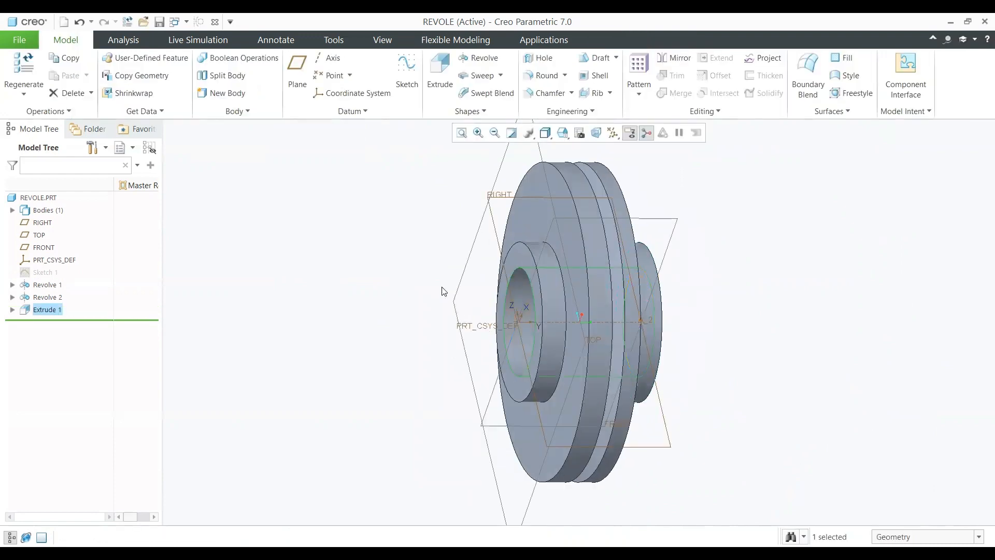
Step: Save the REVOLE part
{"action": "left_click", "coordinate": [444, 292]}
{"action": "middle_click_drag", "start_coordinate": [413, 311], "coordinate": [376, 234]}
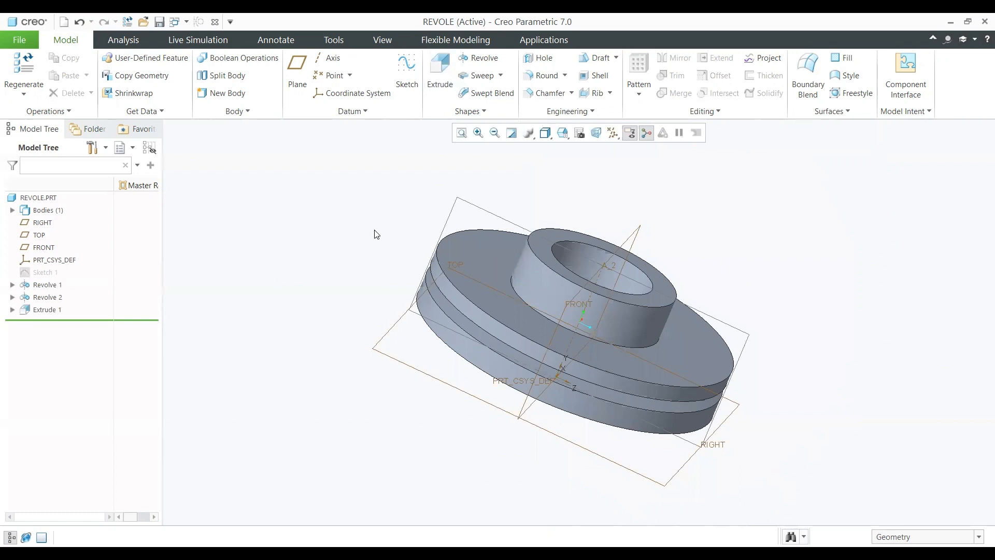
{"action": "key", "text": "ctrl+s"}
{"action": "left_click", "coordinate": [375, 473]}
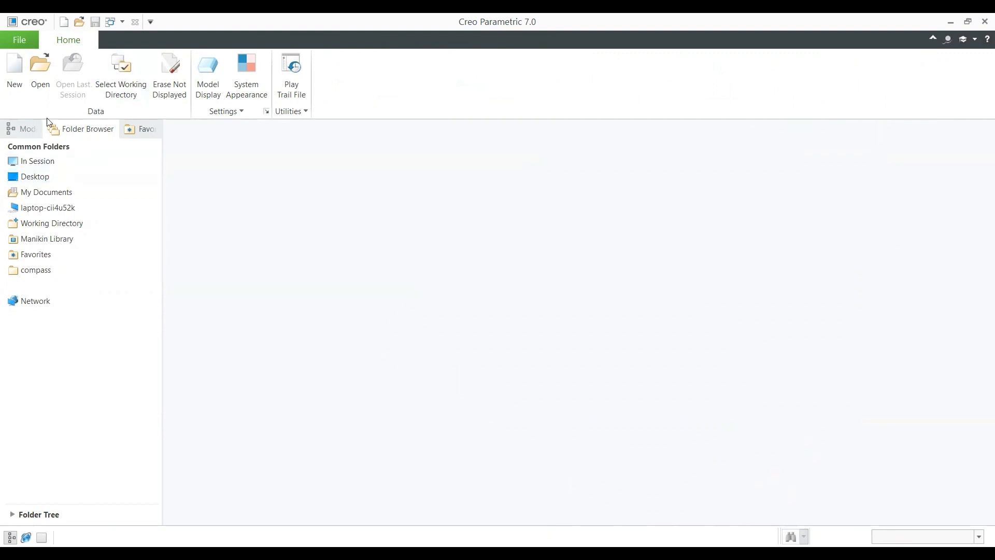
Step: Create a new solid part named Sweep from the mmns_part_solid_abs template instead of the default template
{"action": "left_click", "coordinate": [18, 82]}
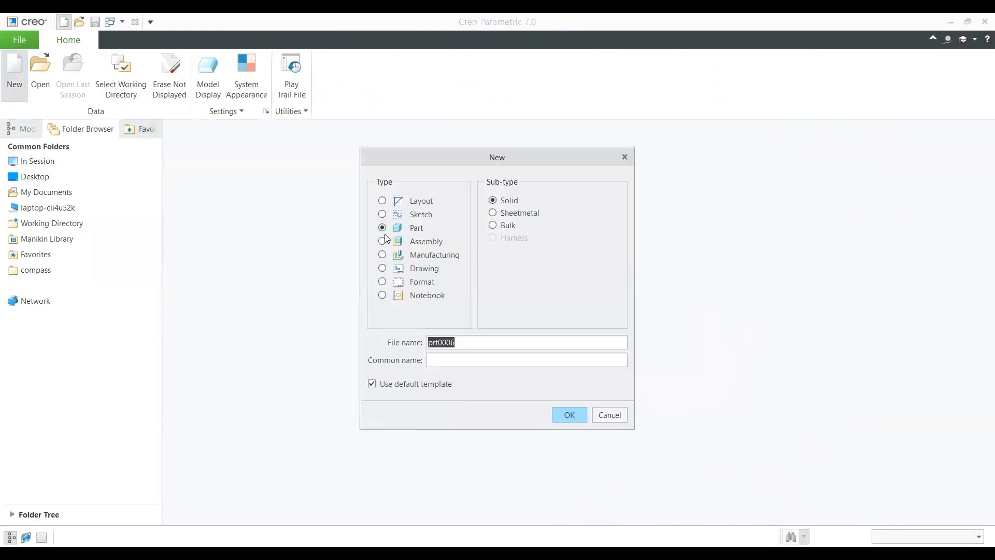
{"action": "left_click", "coordinate": [397, 384]}
{"action": "left_click_drag", "start_coordinate": [464, 342], "coordinate": [342, 340]}
{"action": "key", "text": "BackSpace"}
{"action": "type", "text": "Sweep"}
{"action": "left_click", "coordinate": [569, 416]}
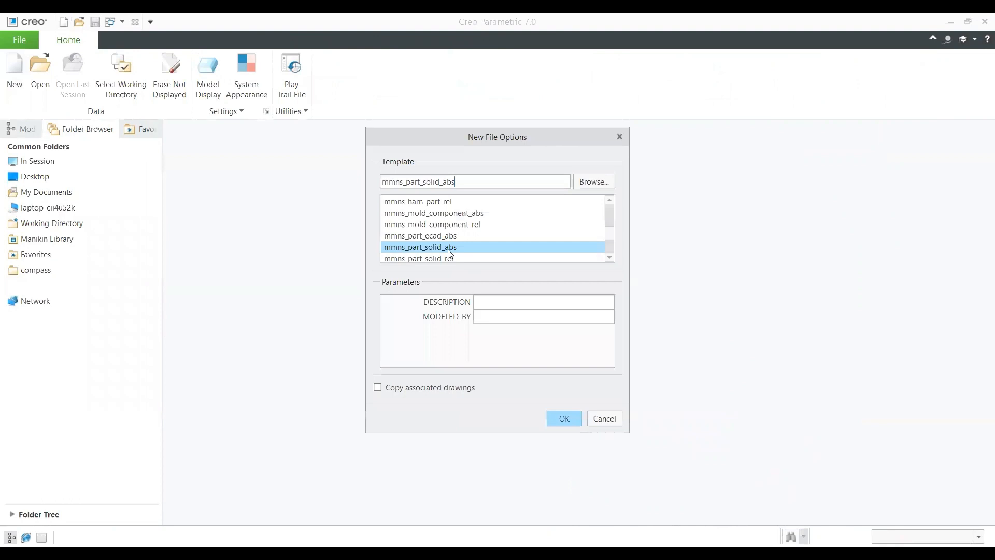
{"action": "left_click", "coordinate": [562, 417]}
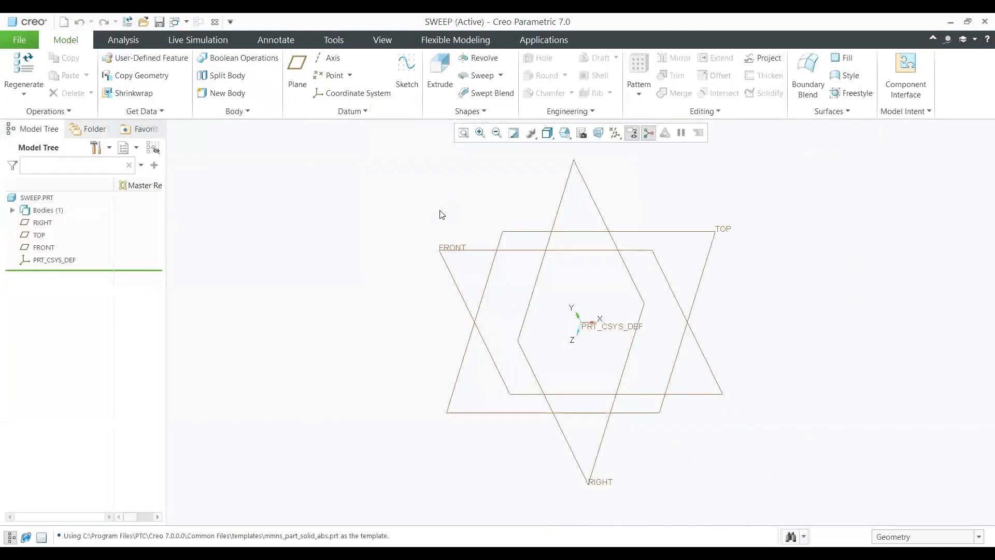
Step: Start a sketch on the FRONT datum plane and orient the view parallel to the sketch plane
{"action": "left_click", "coordinate": [480, 258]}
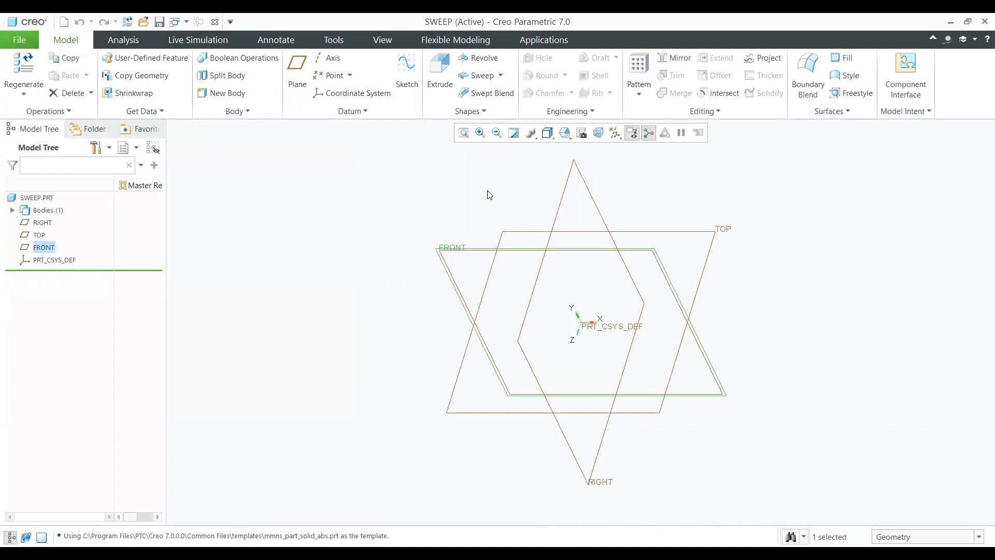
{"action": "left_click", "coordinate": [414, 82]}
{"action": "left_click", "coordinate": [609, 135]}
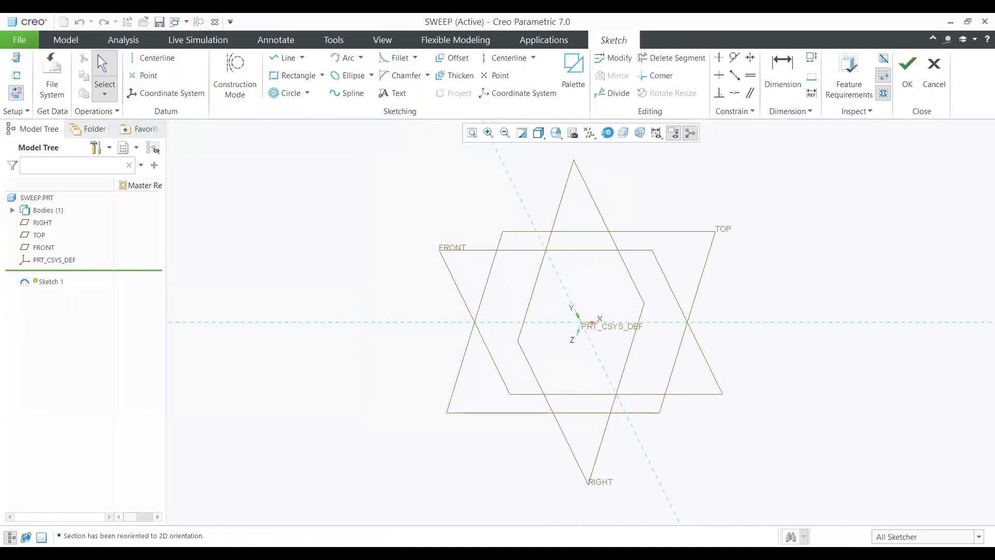
{"action": "left_click", "coordinate": [307, 93]}
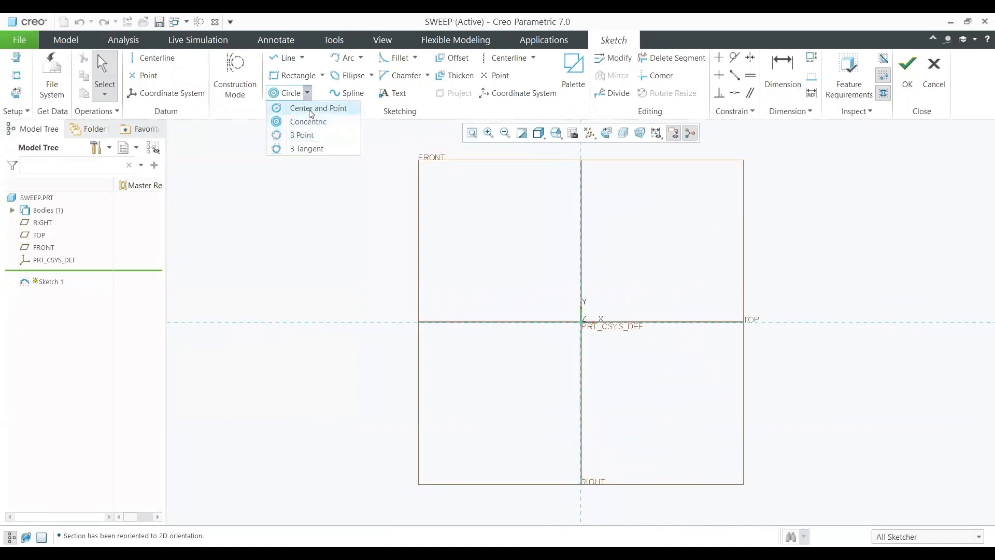
{"action": "left_click", "coordinate": [312, 108]}
{"action": "left_click", "coordinate": [581, 322]}
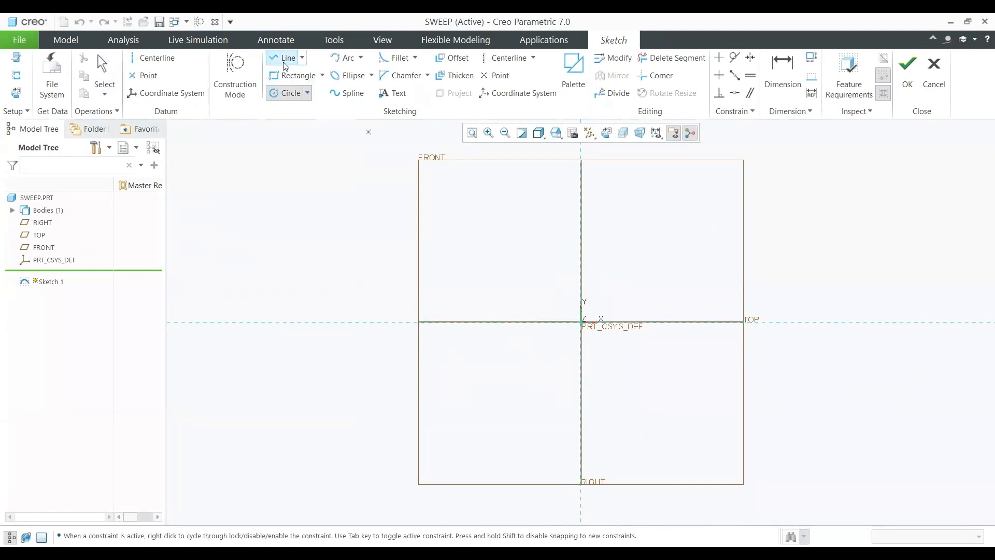
Step: Sketch a wavy spline from the horizontal reference about 371 mm left of the origin to about 592 mm right of it, and finish the sketch
{"action": "left_click", "coordinate": [348, 93]}
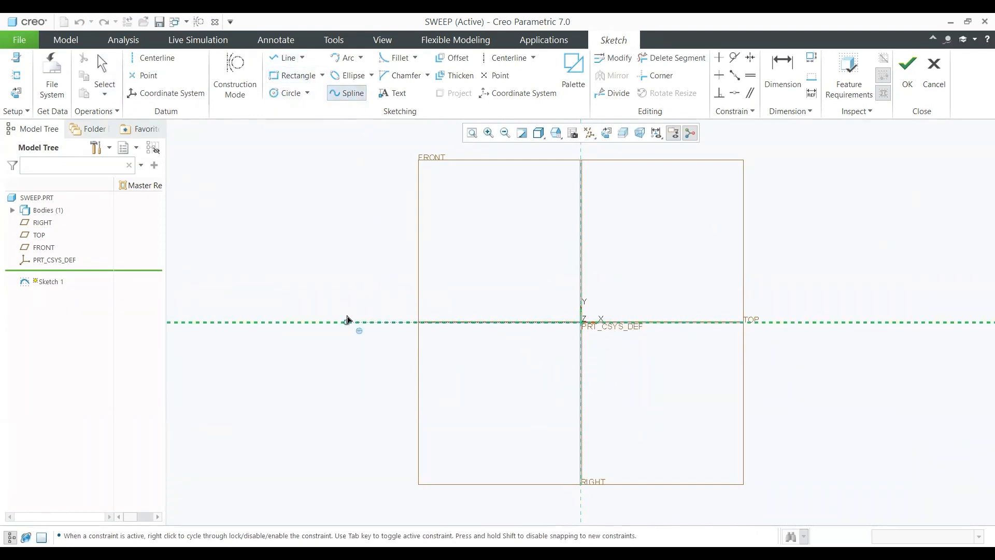
{"action": "left_click", "coordinate": [344, 322]}
{"action": "left_click", "coordinate": [388, 282]}
{"action": "left_click", "coordinate": [433, 229]}
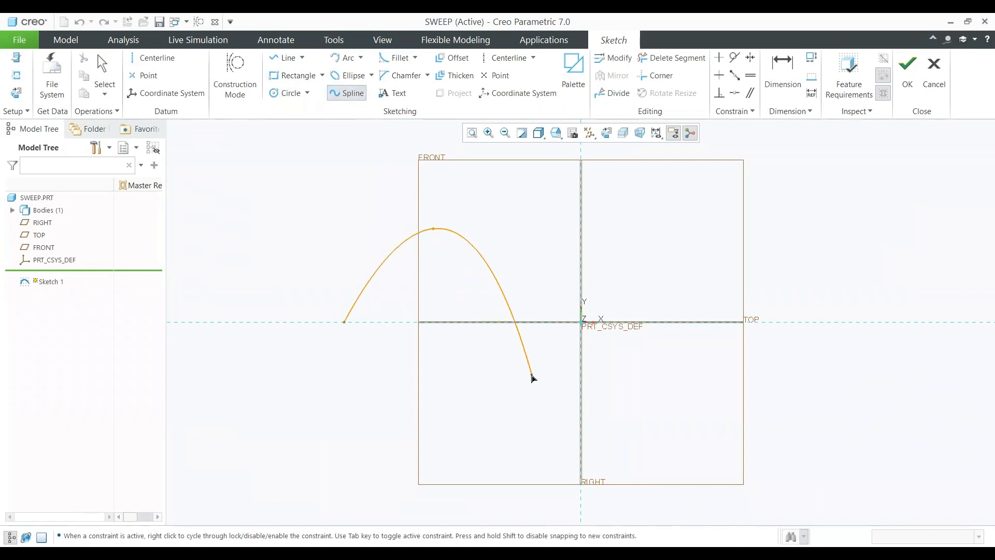
{"action": "left_click", "coordinate": [541, 363]}
{"action": "left_click", "coordinate": [642, 413]}
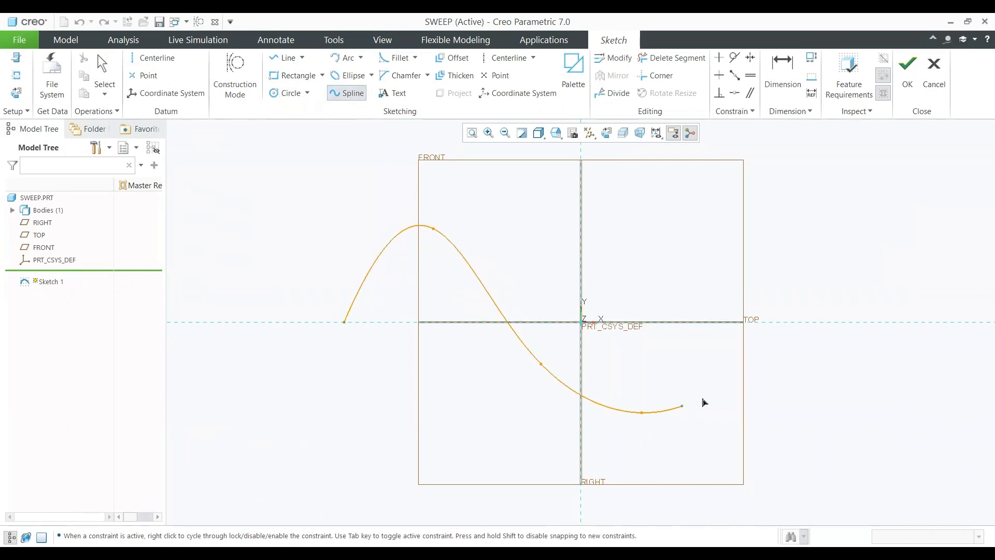
{"action": "left_click", "coordinate": [770, 295]}
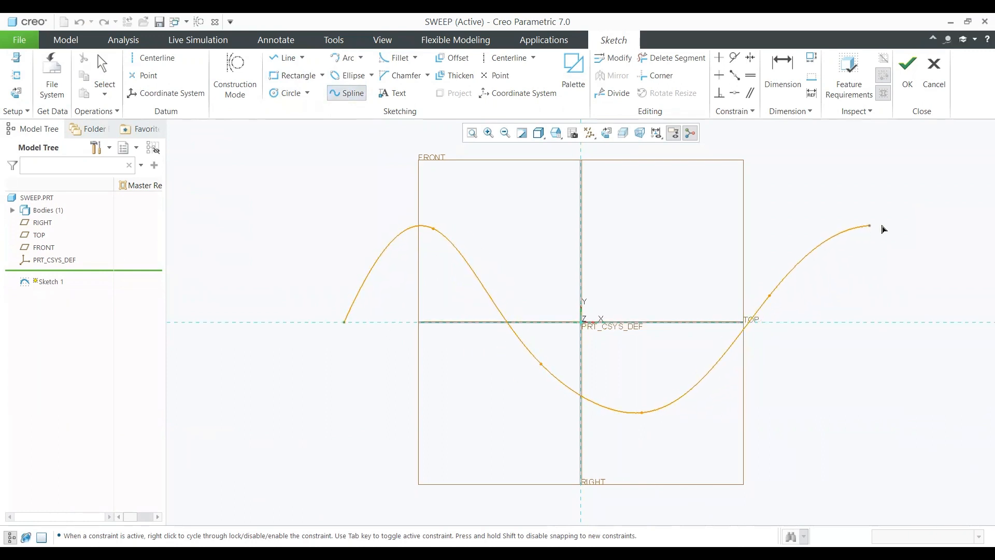
{"action": "left_click", "coordinate": [899, 228]}
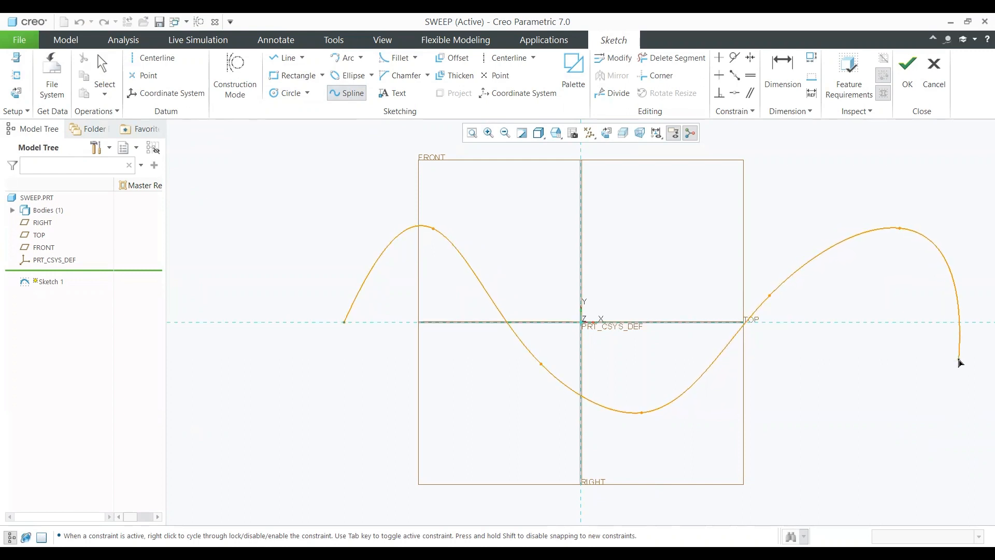
{"action": "left_click", "coordinate": [959, 359]}
{"action": "middle_click", "coordinate": [959, 359]}
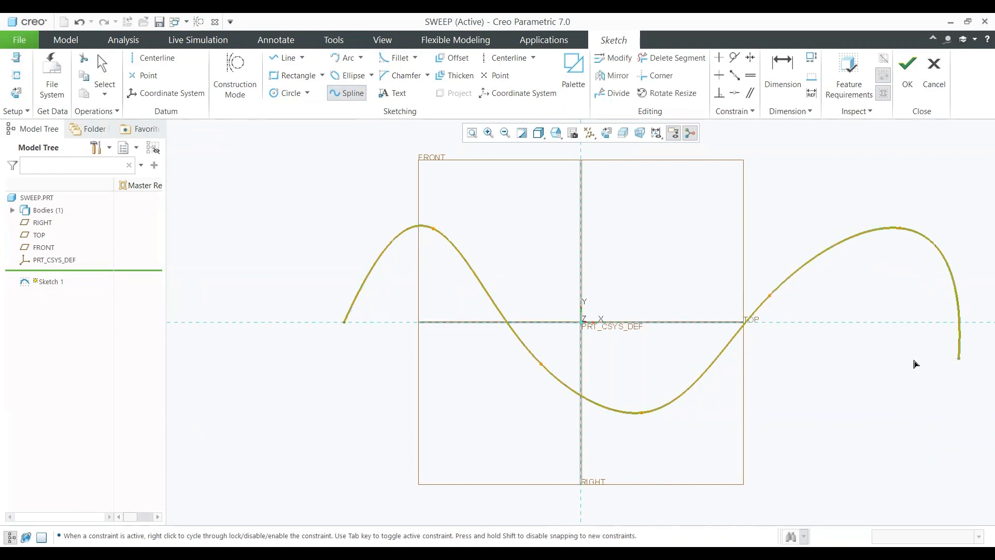
{"action": "scroll", "coordinate": [374, 321], "scroll_direction": "down", "scroll_amount": 2}
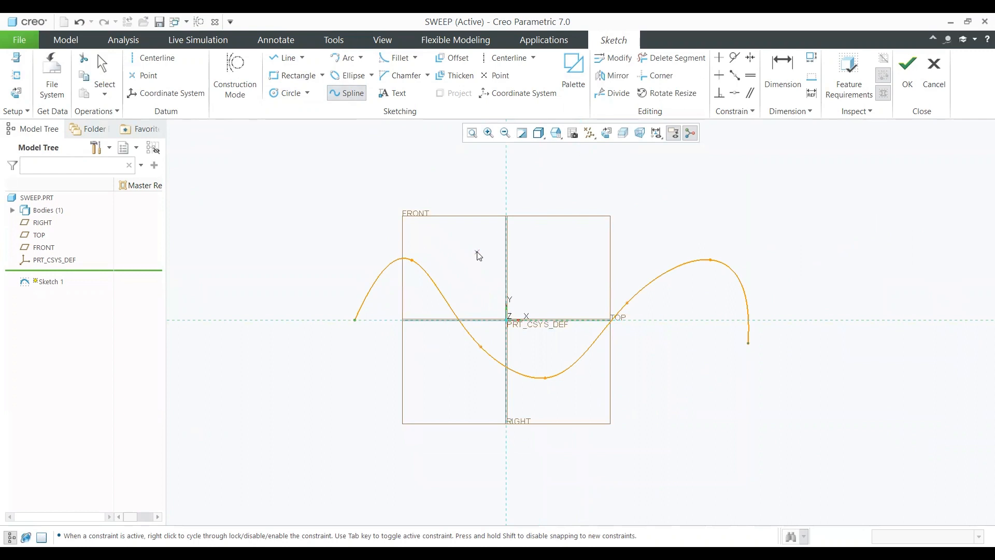
{"action": "middle_click", "coordinate": [405, 289]}
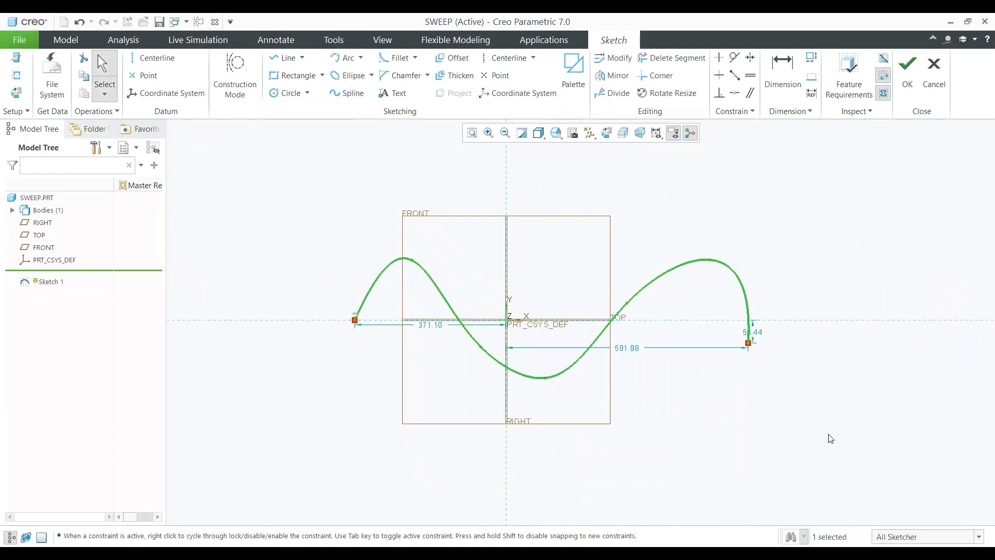
{"action": "left_click", "coordinate": [906, 78]}
Step: Start a solid Sweep with the spline as its trajectory and open its section sketch
{"action": "scroll", "coordinate": [447, 288], "scroll_direction": "up", "scroll_amount": 2}
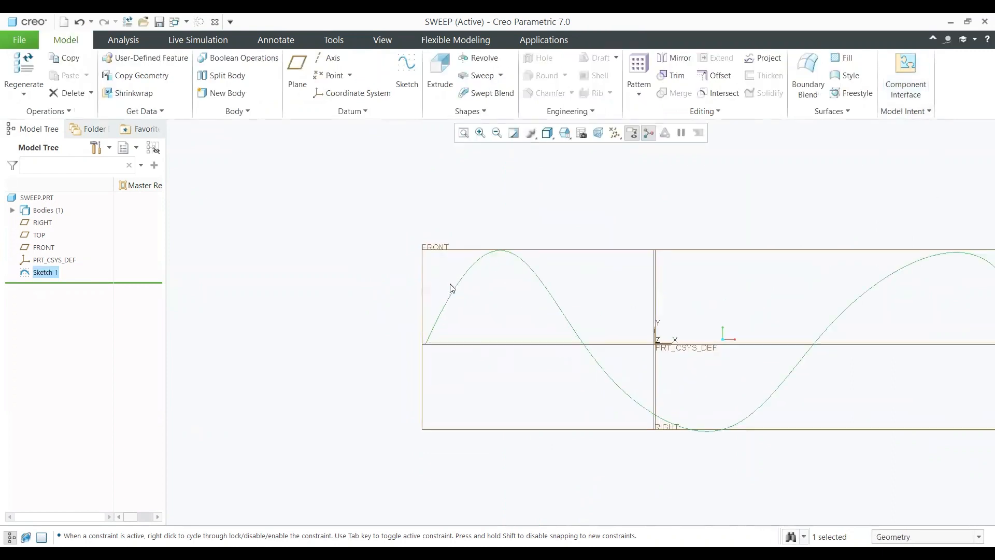
{"action": "left_click", "coordinate": [485, 77]}
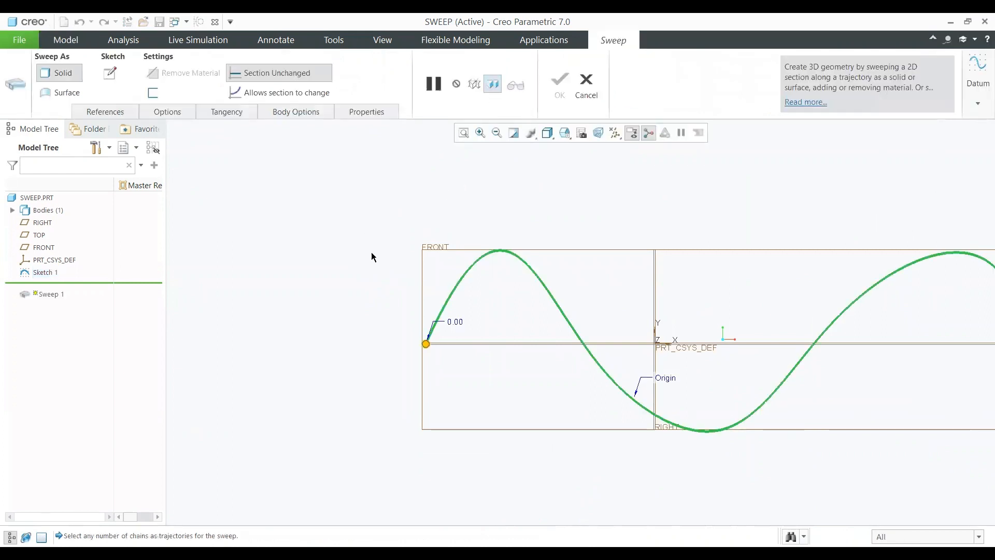
{"action": "scroll", "coordinate": [384, 260], "scroll_direction": "up", "scroll_amount": 3}
{"action": "middle_click_drag", "start_coordinate": [427, 313], "coordinate": [443, 317]}
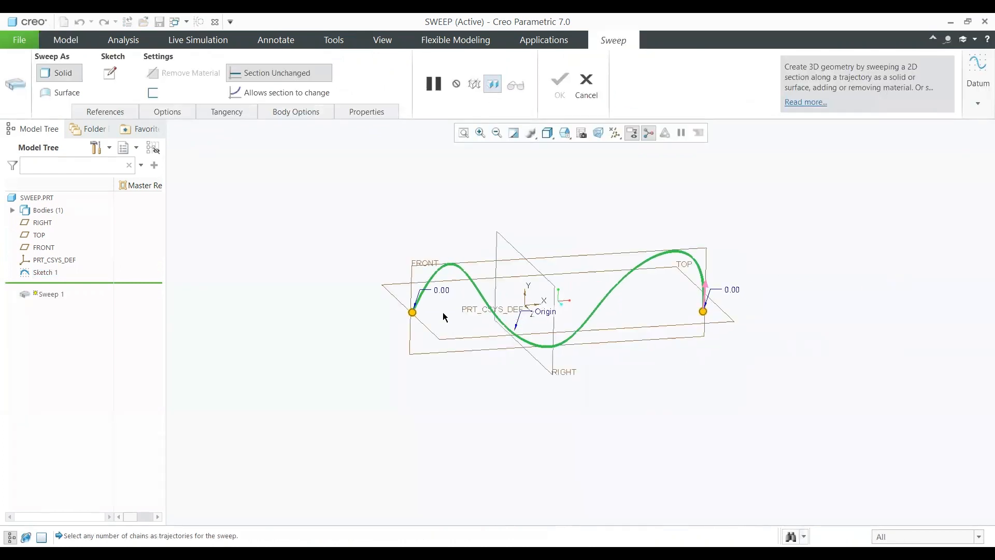
{"action": "scroll", "coordinate": [443, 317], "scroll_direction": "down", "scroll_amount": 3}
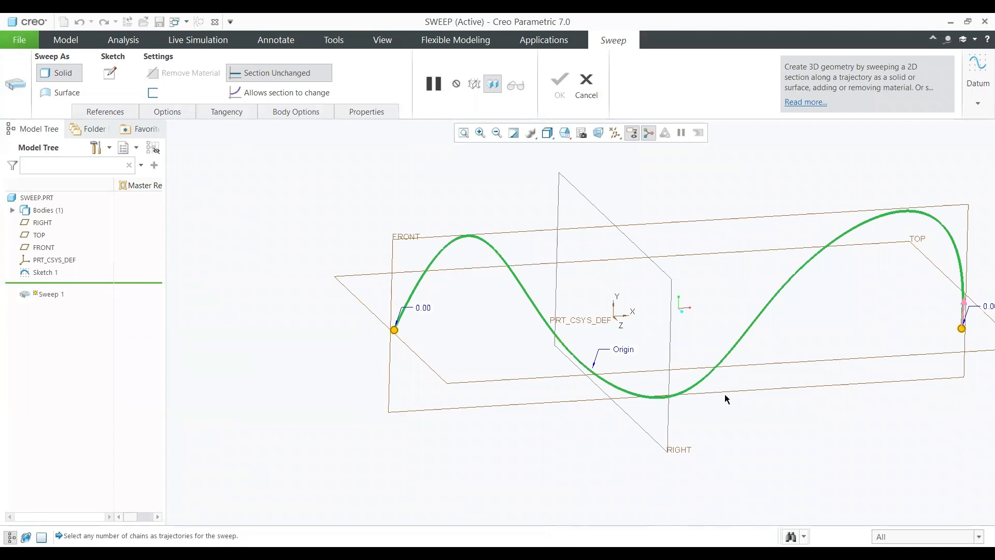
{"action": "scroll", "coordinate": [870, 330], "scroll_direction": "up", "scroll_amount": 3}
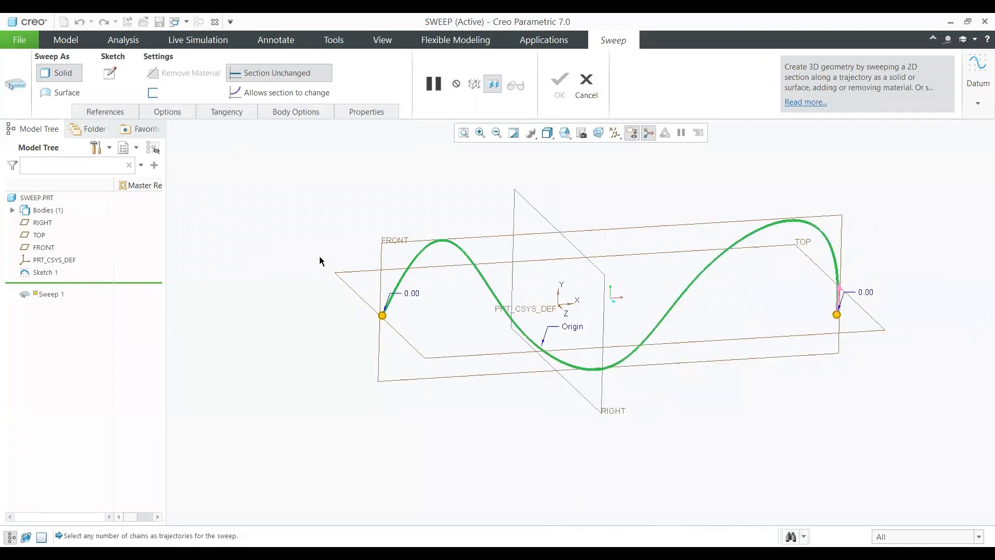
{"action": "scroll", "coordinate": [700, 301], "scroll_direction": "down", "scroll_amount": 5}
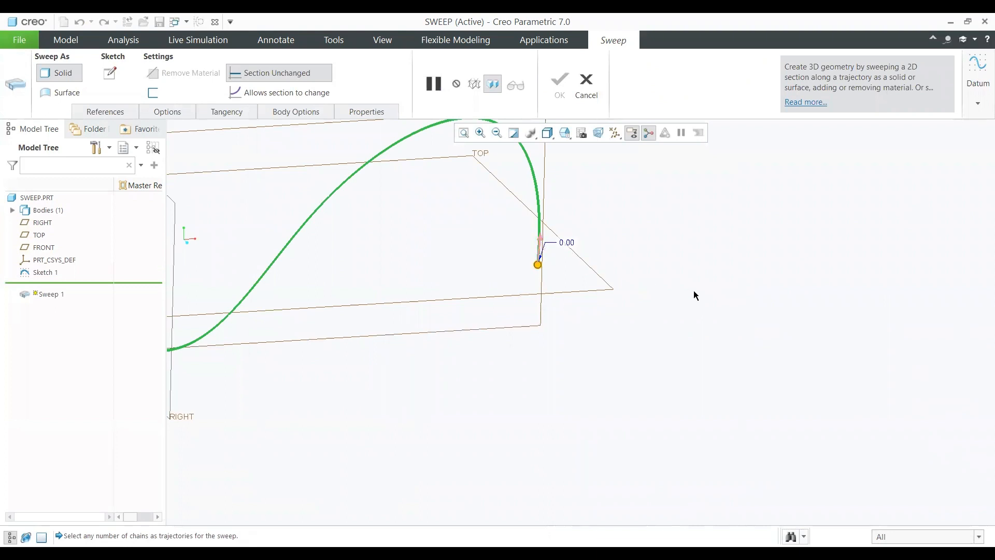
{"action": "scroll", "coordinate": [695, 294], "scroll_direction": "up", "scroll_amount": 2}
{"action": "scroll", "coordinate": [648, 309], "scroll_direction": "up", "scroll_amount": 1}
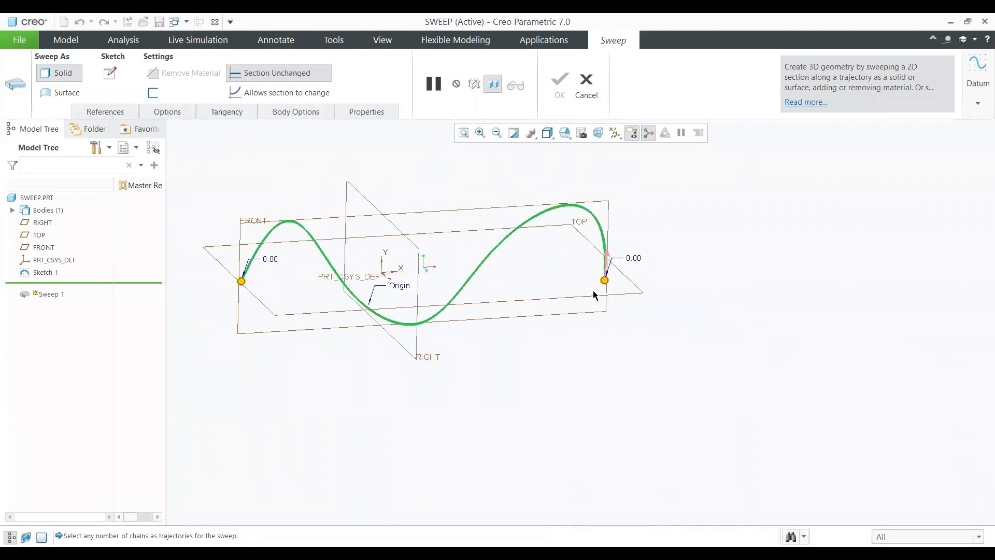
{"action": "left_click", "coordinate": [110, 74]}
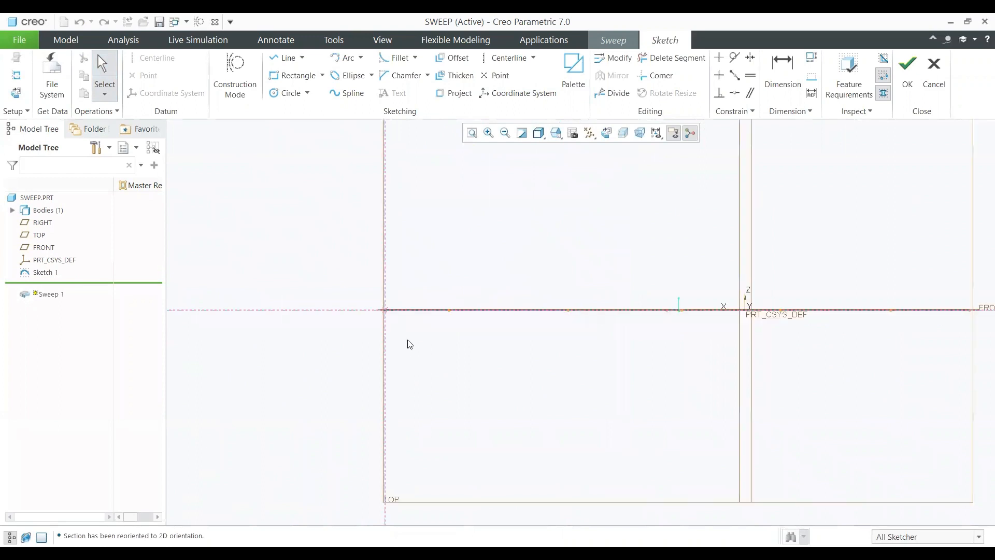
Step: Sketch a circle centred on the trajectory's start point, set its diameter to 40 mm, and finish the section sketch
{"action": "left_click", "coordinate": [288, 93]}
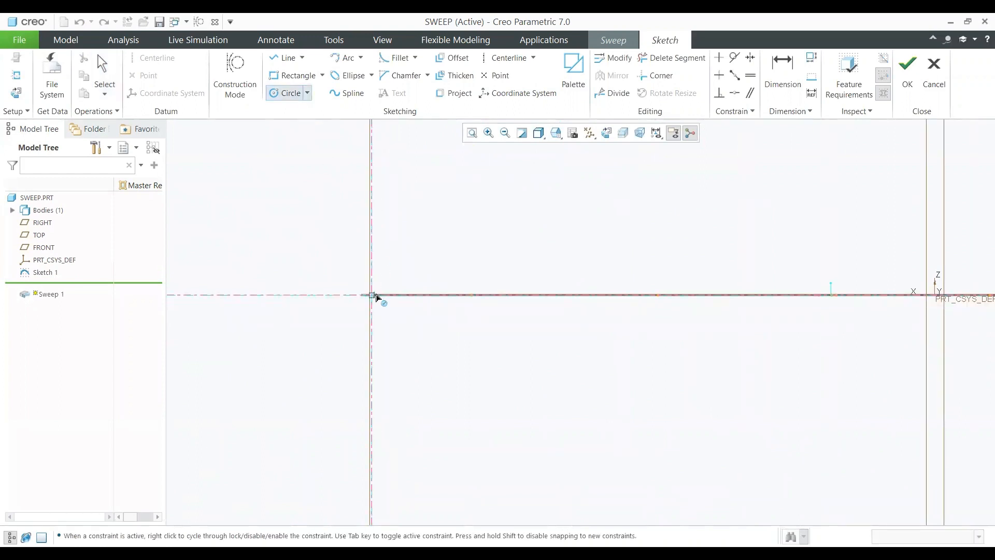
{"action": "left_click", "coordinate": [377, 309]}
{"action": "left_click", "coordinate": [379, 315]}
{"action": "middle_click", "coordinate": [403, 326]}
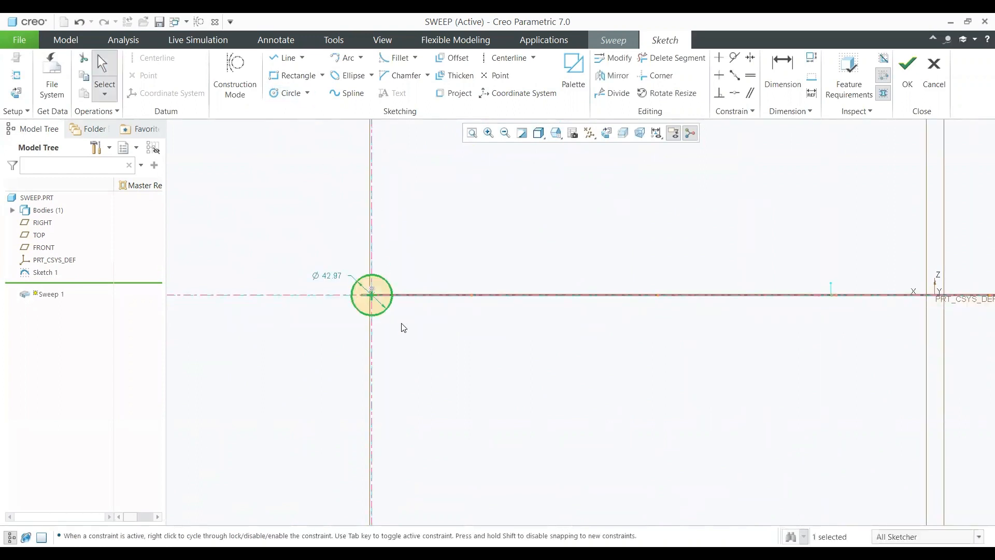
{"action": "double_click", "coordinate": [328, 276]}
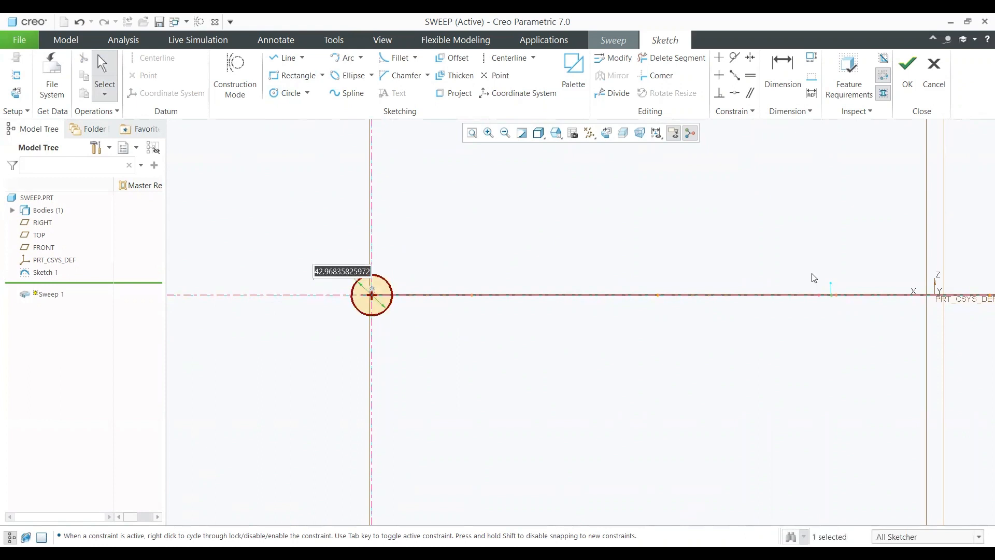
{"action": "type", "text": "40"}
{"action": "key", "text": "Return"}
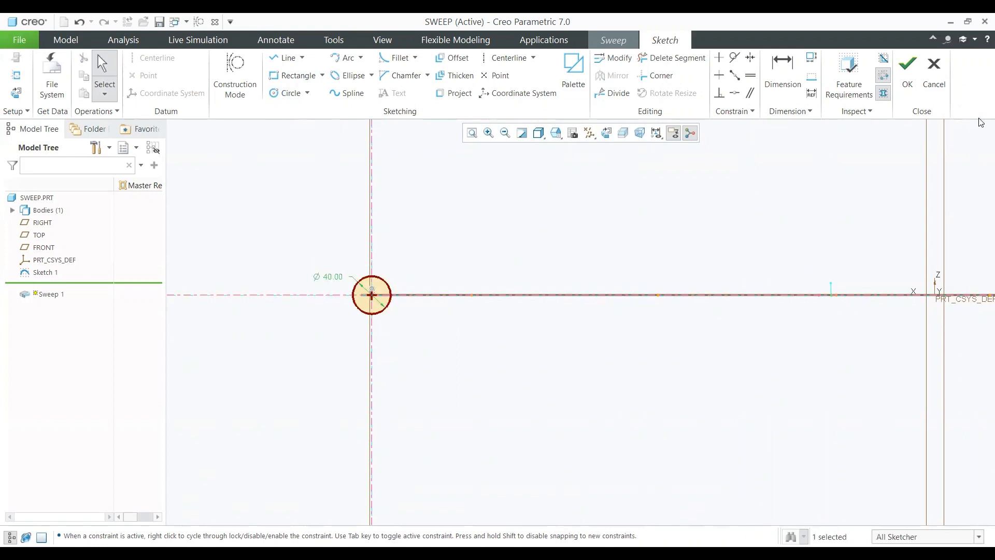
{"action": "left_click", "coordinate": [907, 67]}
Step: Examine the sweep preview along the spline trajectory, including its circular start section
{"action": "middle_click_drag", "start_coordinate": [404, 302], "coordinate": [411, 234]}
{"action": "scroll", "coordinate": [444, 251], "scroll_direction": "down", "scroll_amount": 3}
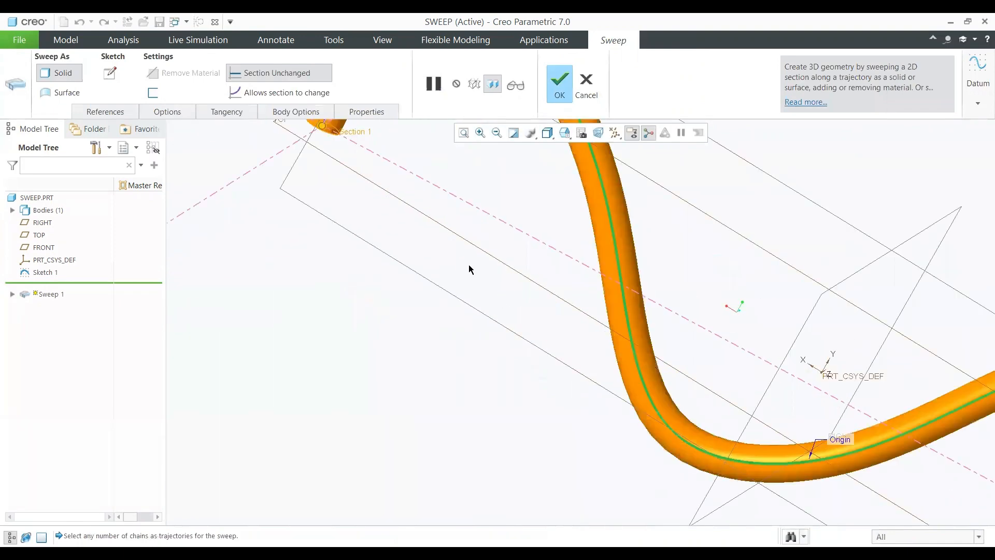
{"action": "scroll", "coordinate": [468, 269], "scroll_direction": "up", "scroll_amount": 3}
{"action": "middle_click_drag", "start_coordinate": [485, 273], "coordinate": [518, 179]}
{"action": "scroll", "coordinate": [422, 230], "scroll_direction": "down", "scroll_amount": 2}
{"action": "scroll", "coordinate": [423, 234], "scroll_direction": "down", "scroll_amount": 3}
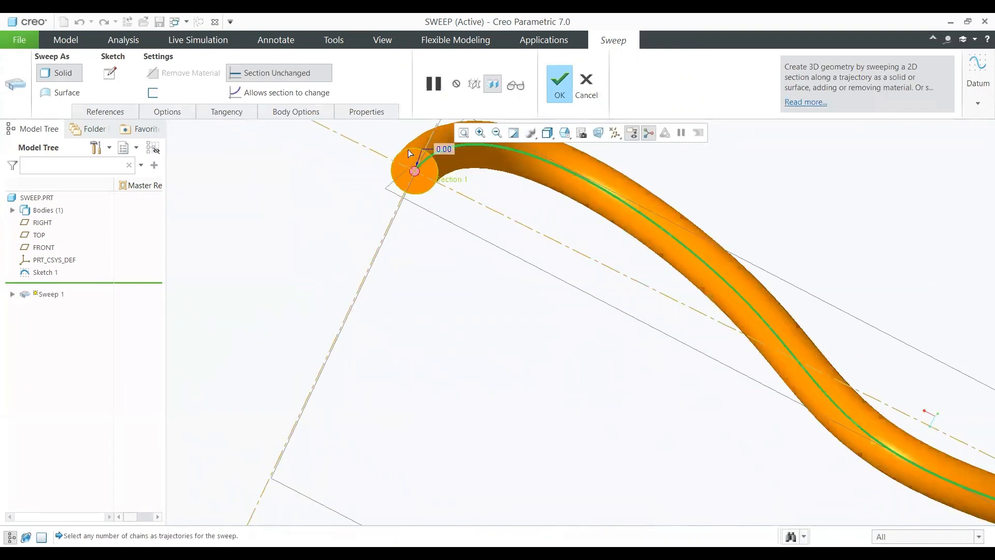
{"action": "scroll", "coordinate": [444, 322], "scroll_direction": "up", "scroll_amount": 1}
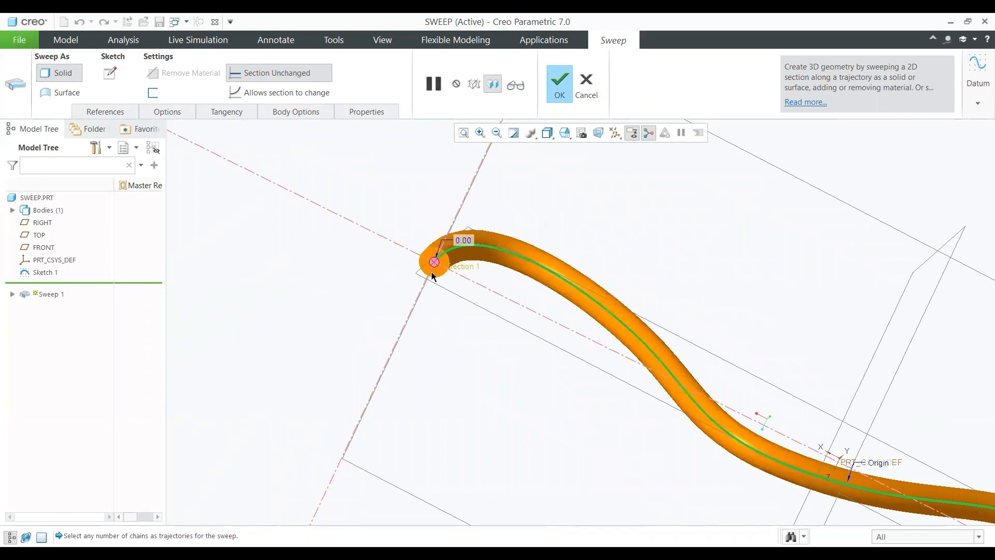
{"action": "scroll", "coordinate": [487, 349], "scroll_direction": "down", "scroll_amount": 5}
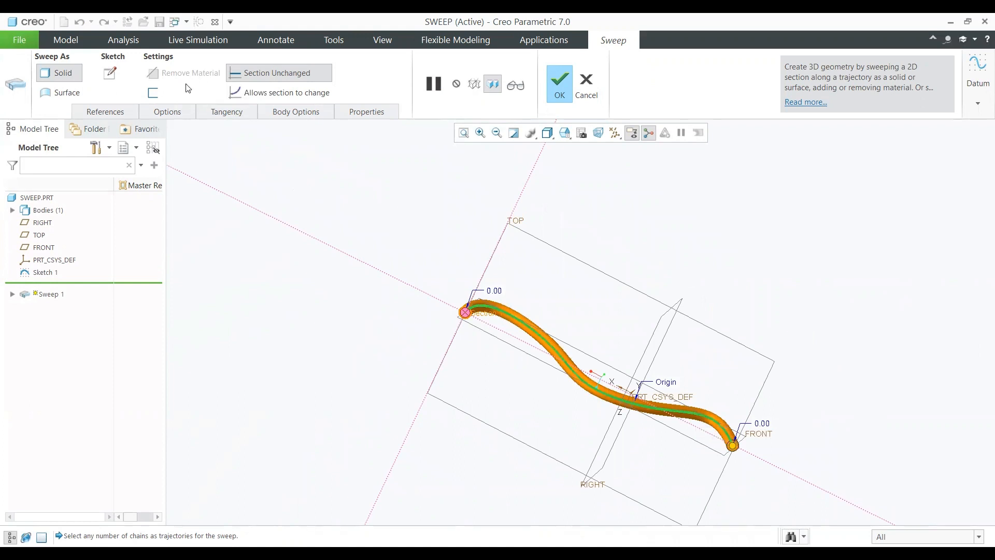
Step: Make the sweep a thin-walled tube with a wall thickness of 3 mm
{"action": "left_click", "coordinate": [160, 96]}
{"action": "scroll", "coordinate": [469, 322], "scroll_direction": "down", "scroll_amount": 6}
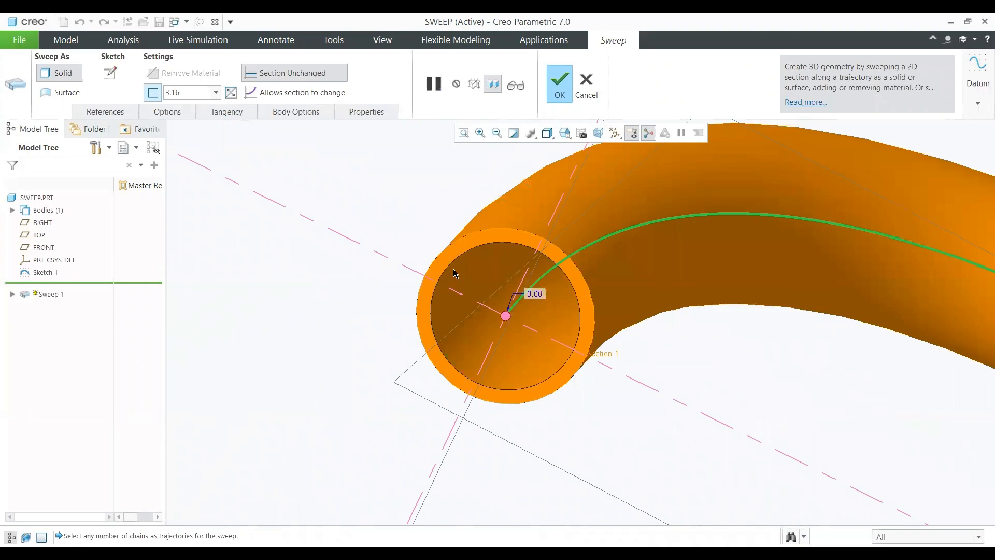
{"action": "scroll", "coordinate": [544, 363], "scroll_direction": "up", "scroll_amount": 7}
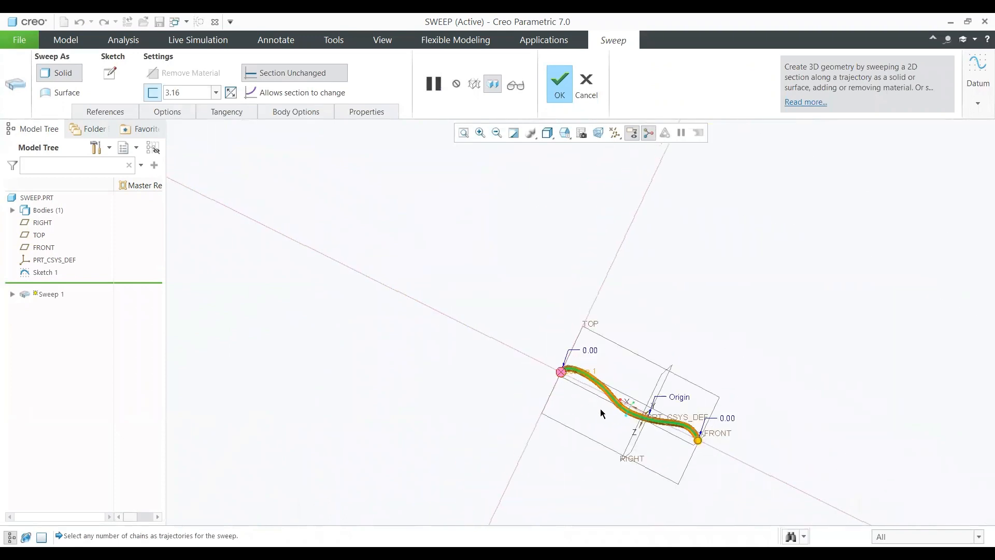
{"action": "left_click", "coordinate": [196, 92]}
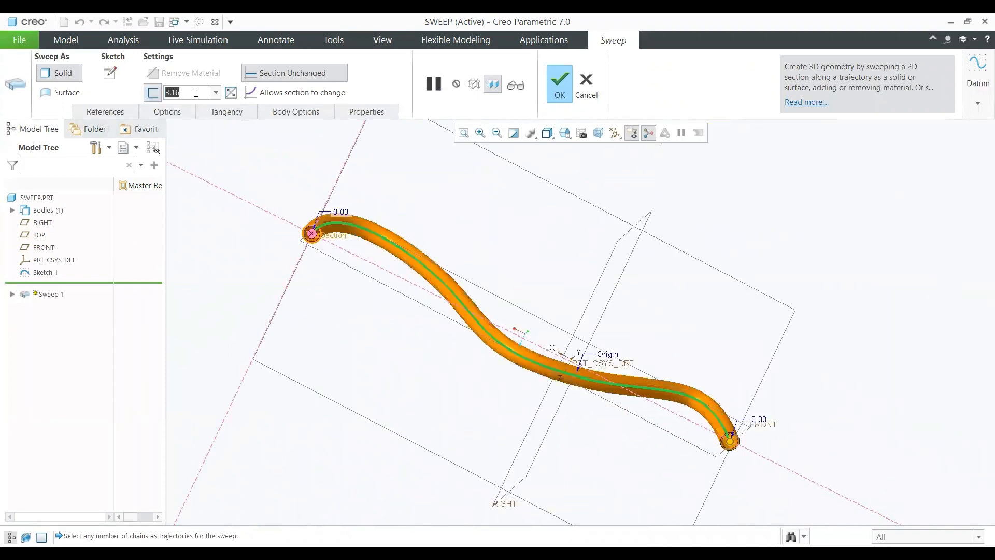
{"action": "type", "text": "3"}
{"action": "key", "text": "Return"}
Step: Preview the finished tube geometry and inspect its hollow ends from several angles
{"action": "left_click", "coordinate": [516, 85]}
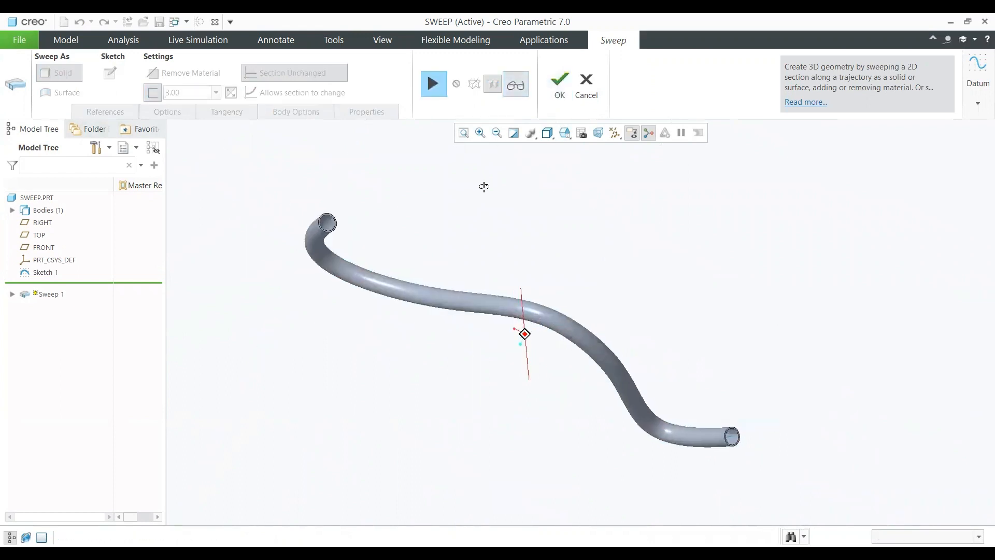
{"action": "scroll", "coordinate": [211, 274], "scroll_direction": "up", "scroll_amount": 8}
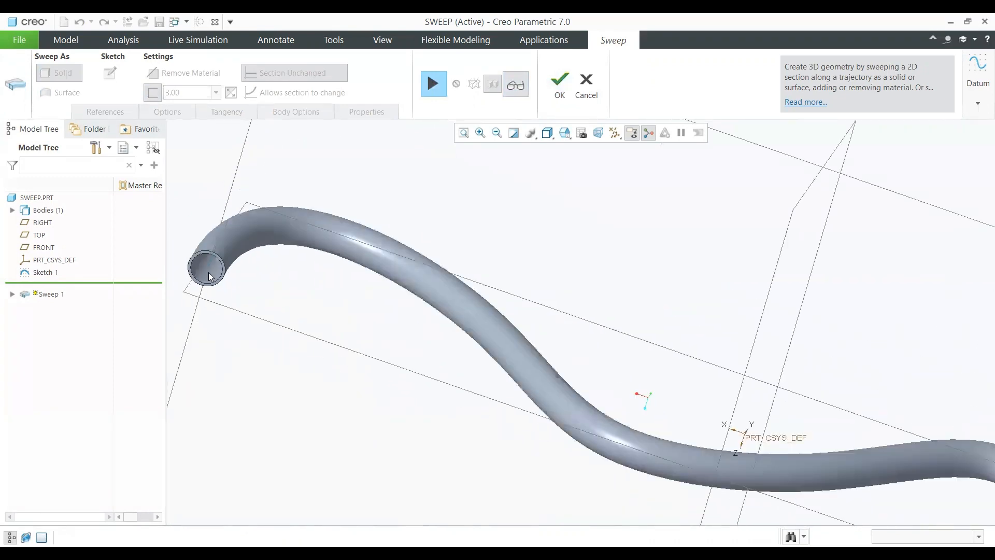
{"action": "scroll", "coordinate": [208, 272], "scroll_direction": "down", "scroll_amount": 8}
{"action": "middle_click_drag", "start_coordinate": [577, 302], "coordinate": [583, 310]}
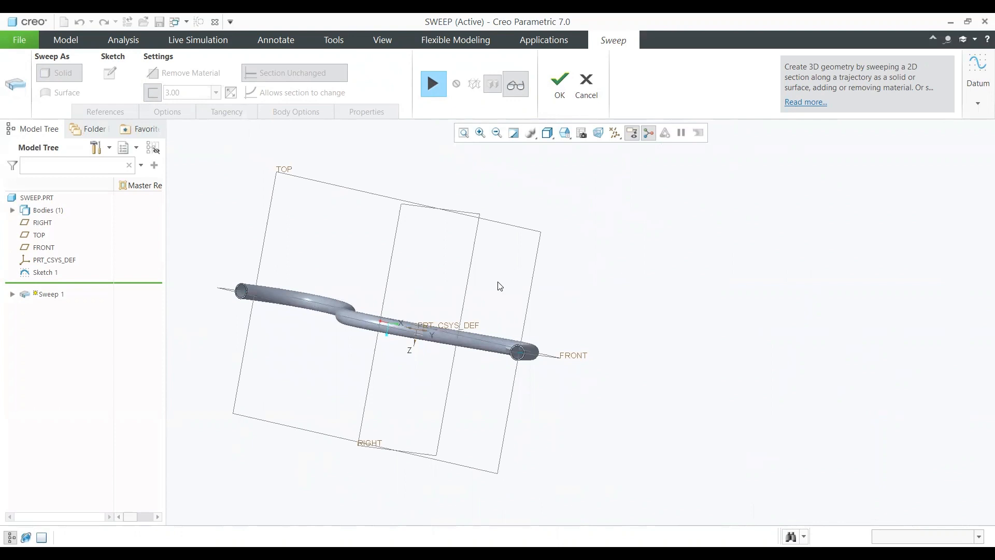
{"action": "scroll", "coordinate": [525, 378], "scroll_direction": "up", "scroll_amount": 4}
{"action": "scroll", "coordinate": [509, 297], "scroll_direction": "down", "scroll_amount": 4}
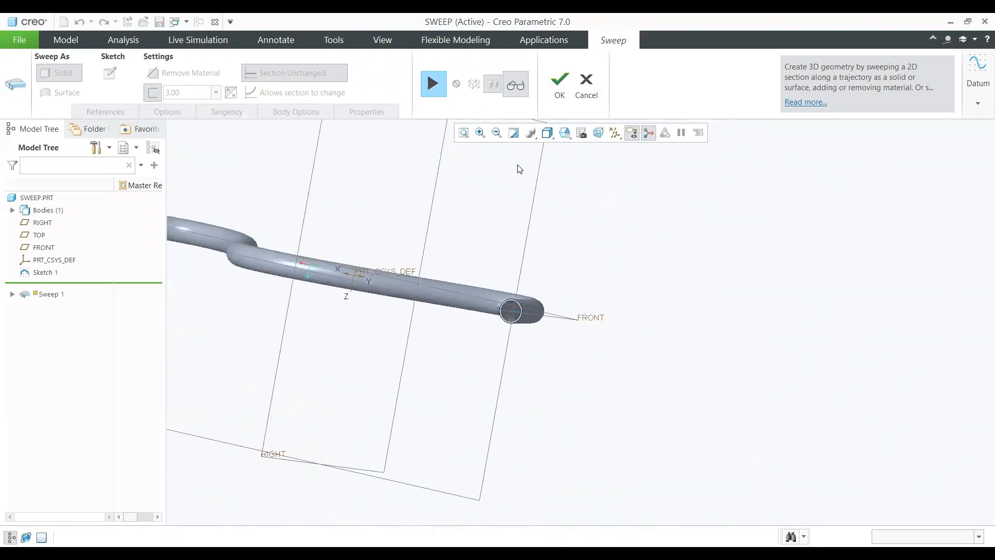
Step: Leave the geometry preview, turn off the sweep's thin-wall option so it becomes a solid rod, and complete the sweep
{"action": "left_click", "coordinate": [515, 85]}
{"action": "scroll", "coordinate": [552, 244], "scroll_direction": "down", "scroll_amount": 3}
{"action": "middle_click_drag", "start_coordinate": [553, 244], "coordinate": [497, 280]}
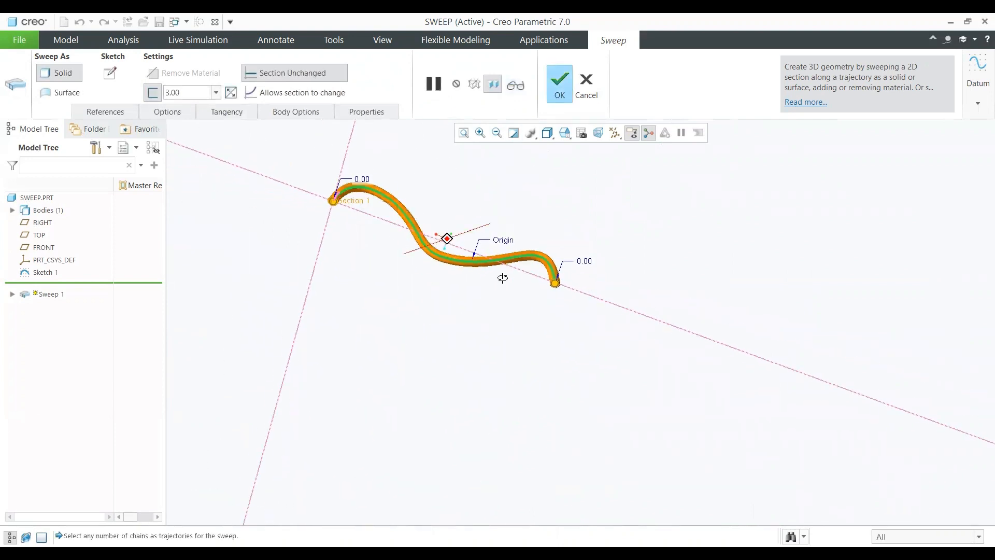
{"action": "scroll", "coordinate": [346, 216], "scroll_direction": "up", "scroll_amount": 5}
{"action": "left_click", "coordinate": [152, 93]}
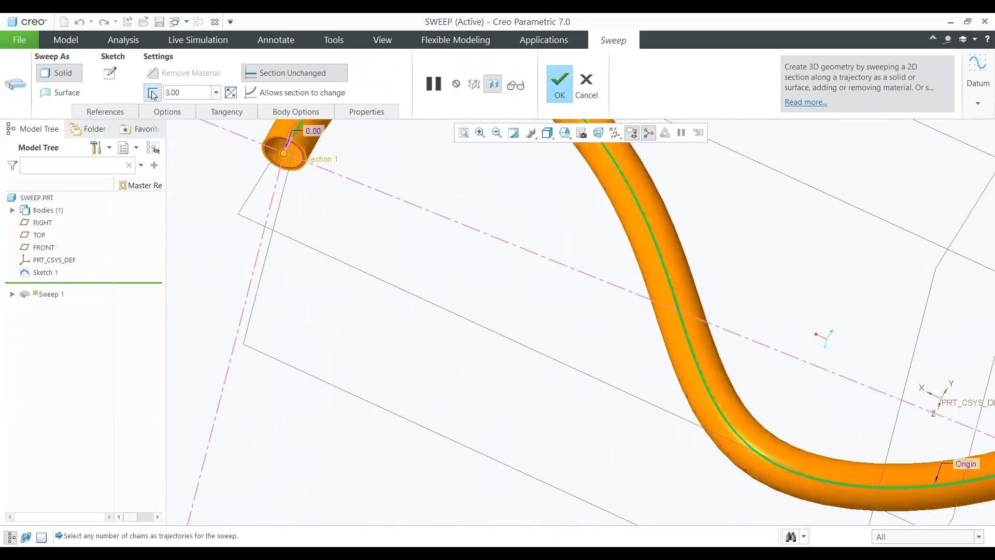
{"action": "scroll", "coordinate": [373, 301], "scroll_direction": "down", "scroll_amount": 5}
{"action": "scroll", "coordinate": [373, 301], "scroll_direction": "down", "scroll_amount": 1}
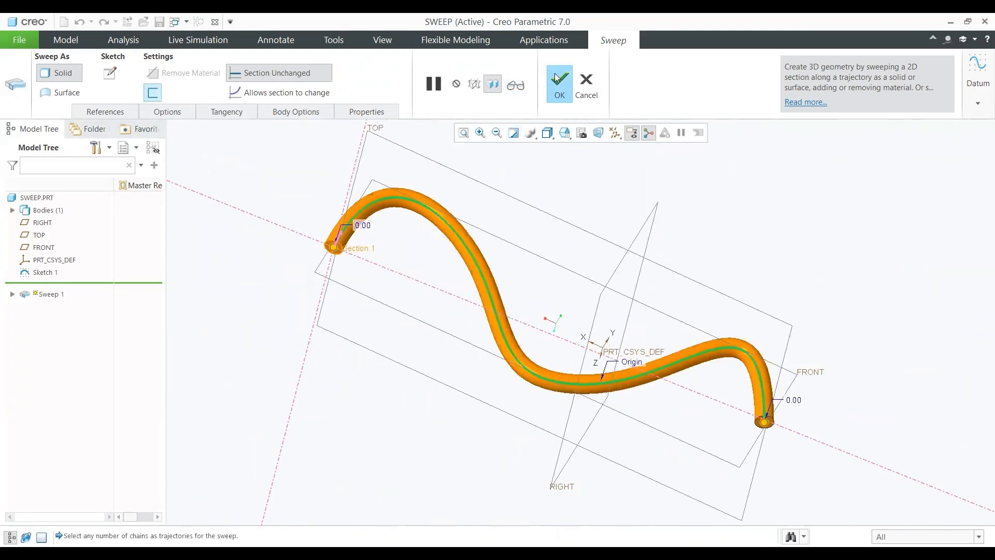
{"action": "left_click", "coordinate": [559, 80]}
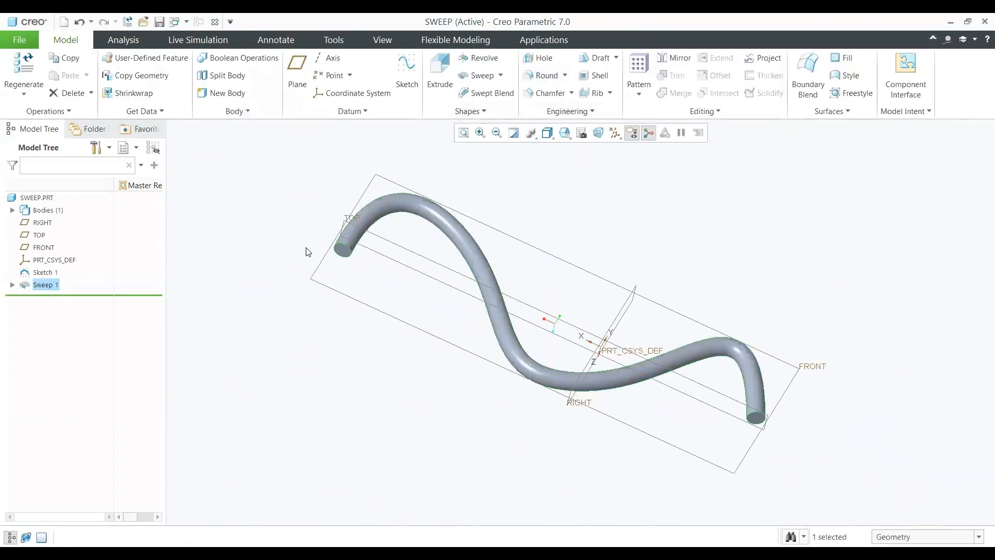
Step: Examine the solid rod's end face and the section sketch nested under the first sweep feature
{"action": "scroll", "coordinate": [308, 249], "scroll_direction": "up", "scroll_amount": 4}
{"action": "left_click", "coordinate": [11, 285]}
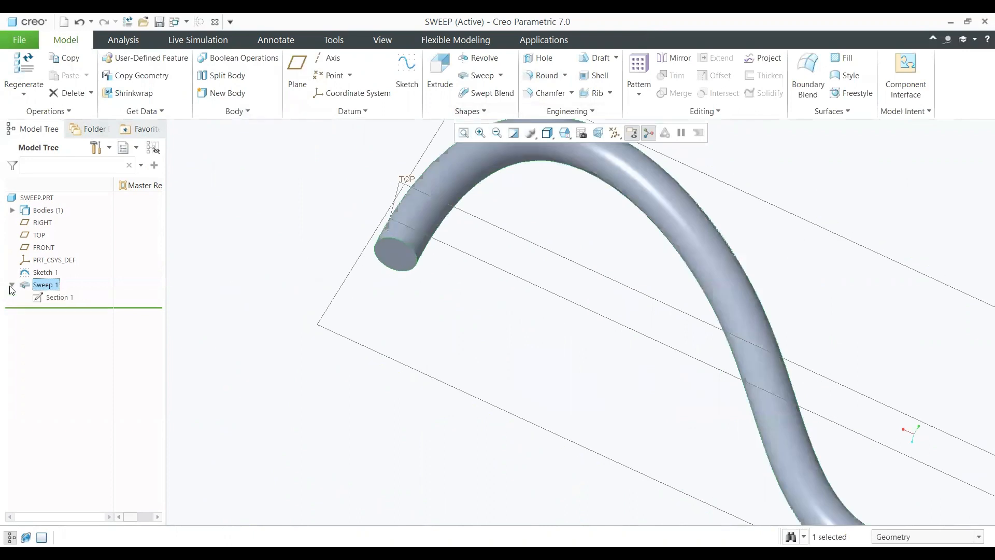
{"action": "left_click", "coordinate": [52, 299]}
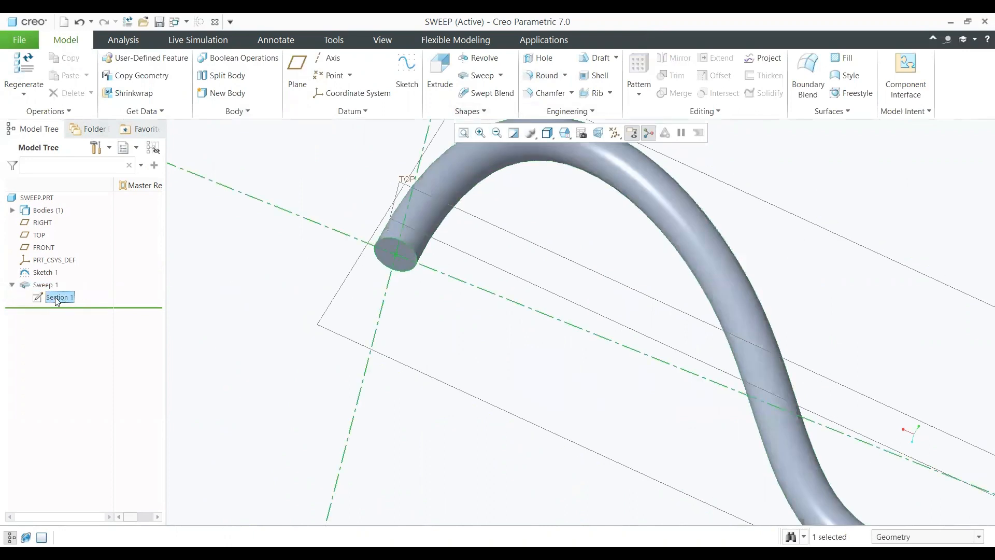
{"action": "scroll", "coordinate": [331, 312], "scroll_direction": "down", "scroll_amount": 4}
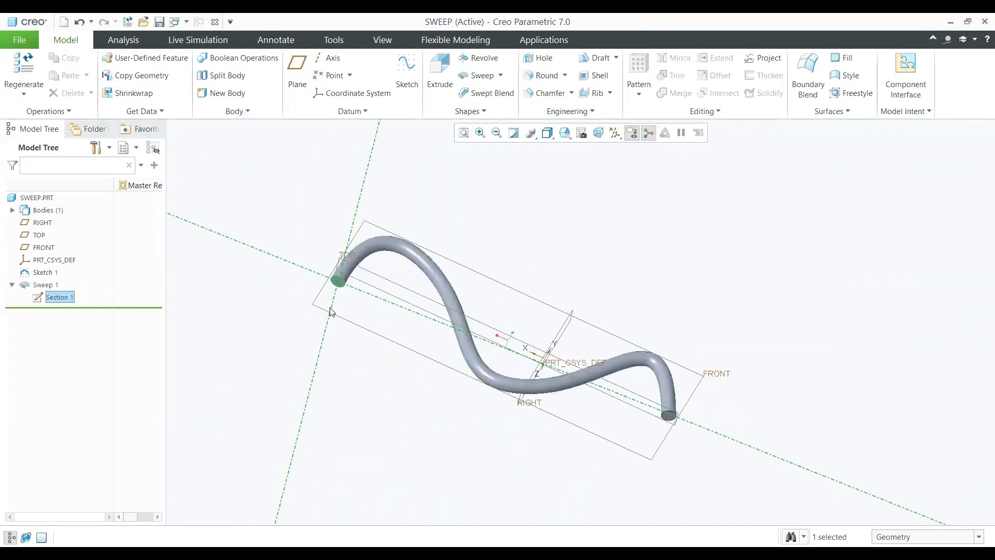
{"action": "left_click", "coordinate": [11, 285]}
{"action": "left_click", "coordinate": [37, 288]}
Step: Start a second sweep along the Sketch 1 trajectory and open its section sketch
{"action": "left_click", "coordinate": [46, 275]}
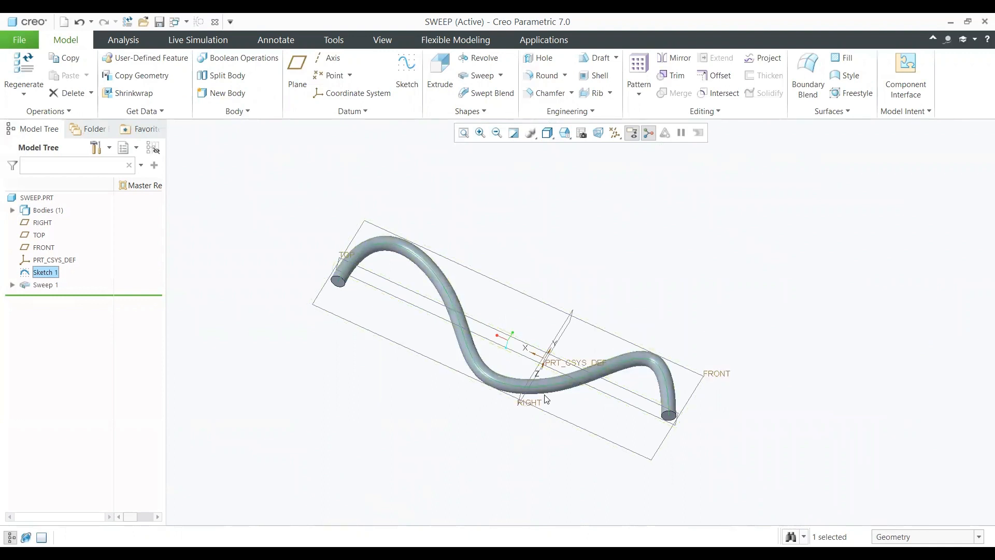
{"action": "left_click", "coordinate": [487, 78]}
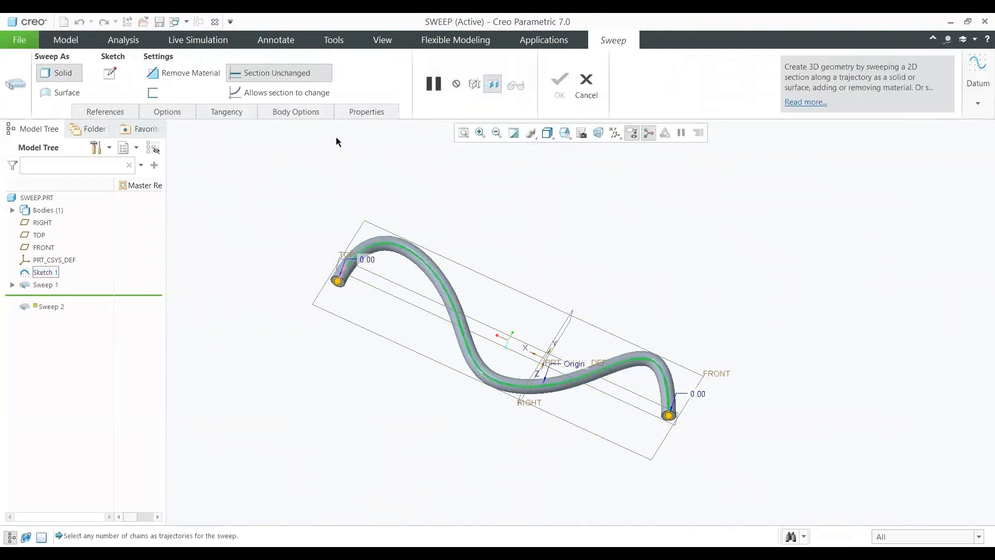
{"action": "left_click", "coordinate": [111, 73]}
{"action": "left_click", "coordinate": [573, 134]}
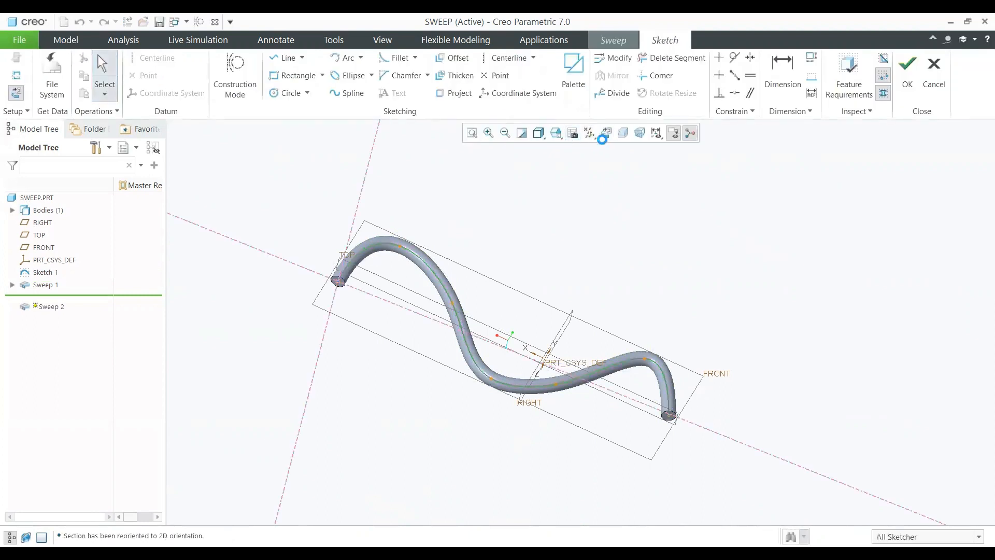
Step: Sketch a circle centred on the trajectory's start point, set its diameter to 15 mm, and finish the section sketch
{"action": "scroll", "coordinate": [288, 269], "scroll_direction": "down", "scroll_amount": 5}
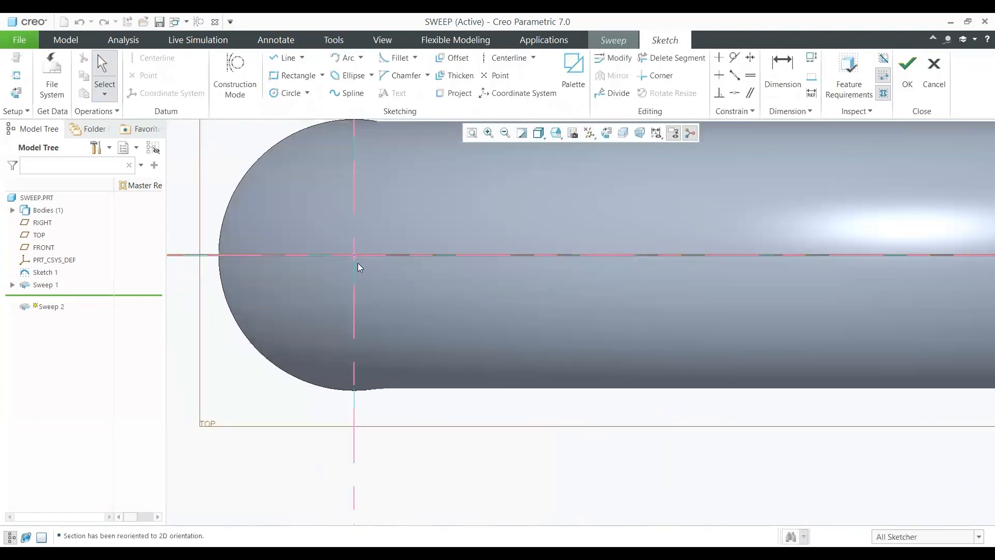
{"action": "scroll", "coordinate": [357, 263], "scroll_direction": "up", "scroll_amount": 2}
{"action": "left_click", "coordinate": [289, 93]}
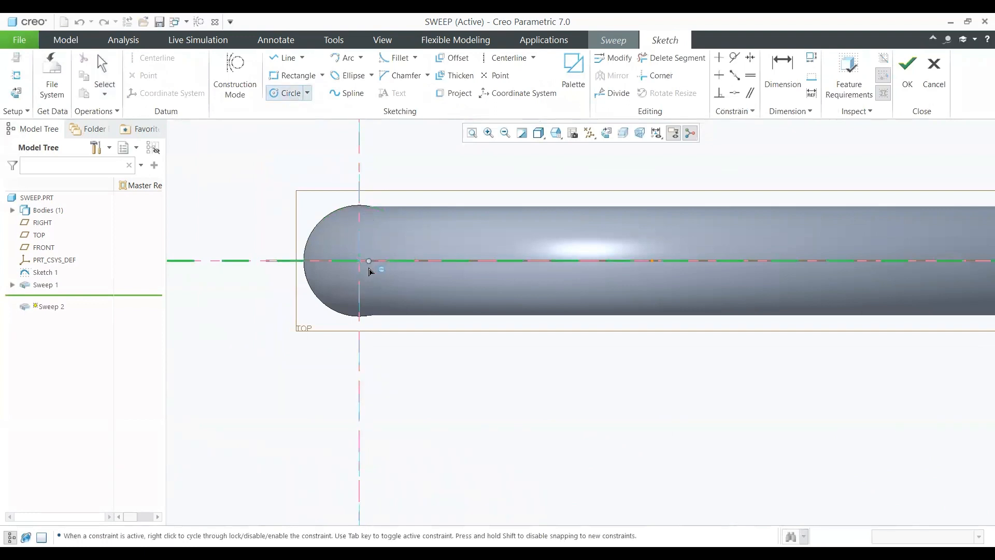
{"action": "left_click", "coordinate": [364, 280]}
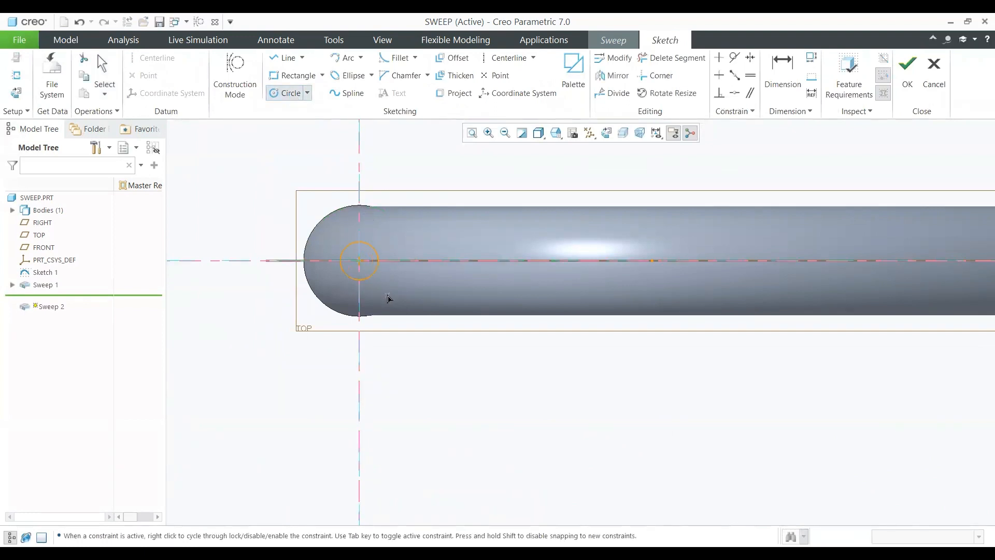
{"action": "middle_click", "coordinate": [389, 297]}
{"action": "left_click", "coordinate": [316, 241]}
{"action": "double_click", "coordinate": [316, 240]}
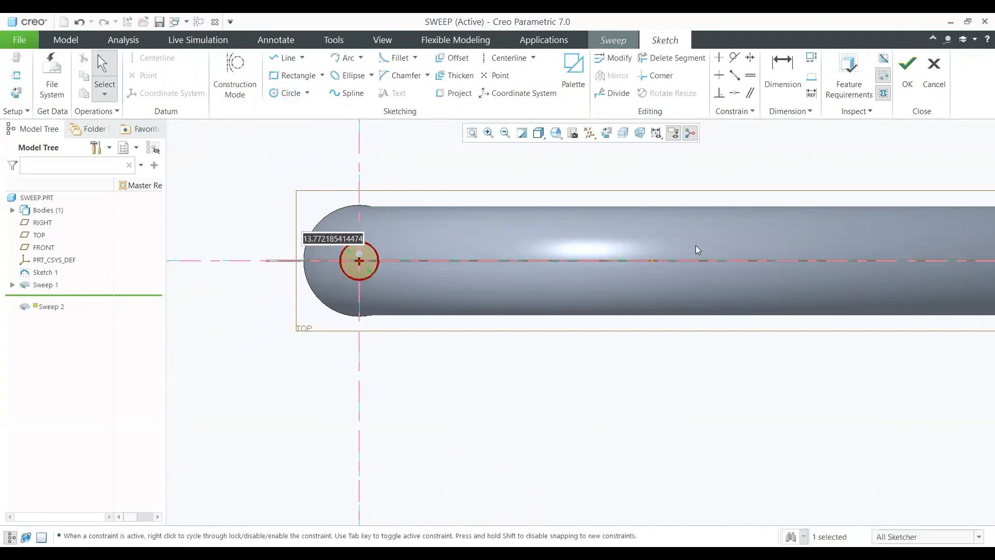
{"action": "type", "text": "15"}
{"action": "key", "text": "Return"}
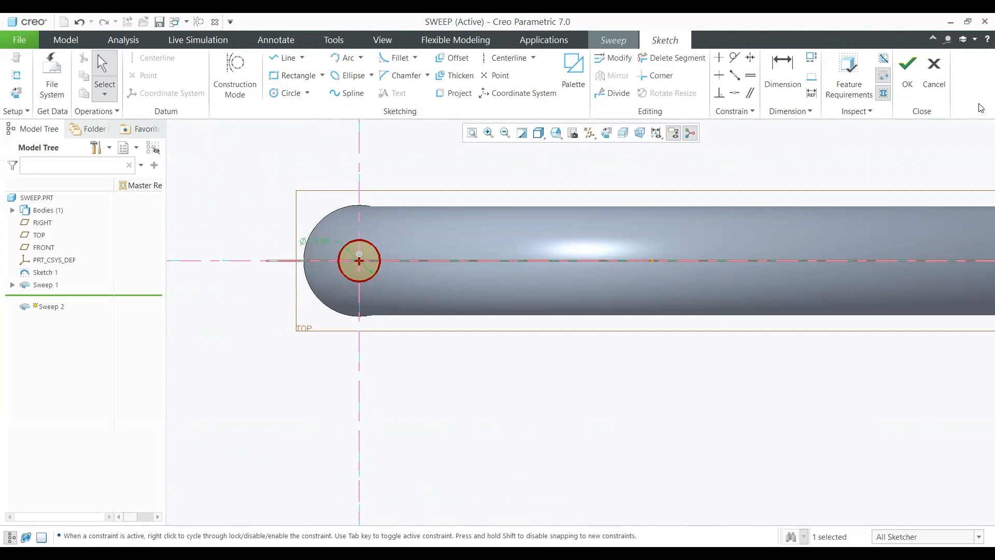
{"action": "left_click", "coordinate": [908, 70]}
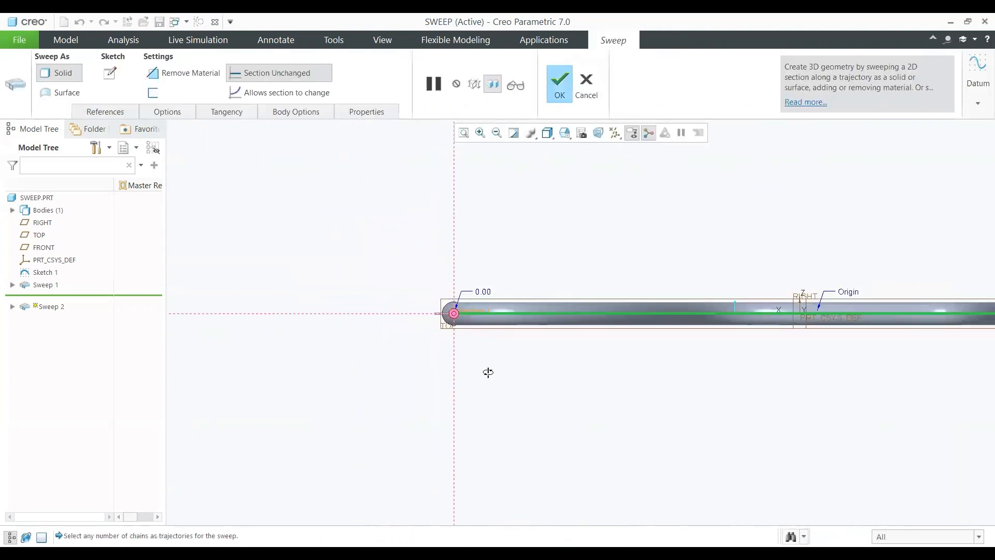
Step: Set the second sweep to remove material so it cuts a bore through the rod, check its preview, and complete it
{"action": "left_click", "coordinate": [171, 73]}
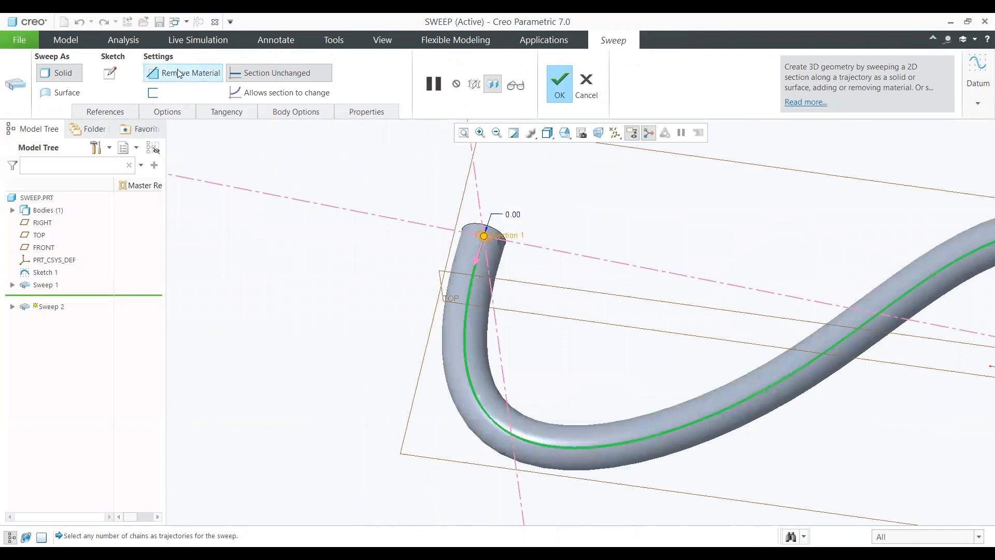
{"action": "scroll", "coordinate": [382, 235], "scroll_direction": "down", "scroll_amount": 5}
{"action": "scroll", "coordinate": [406, 305], "scroll_direction": "up", "scroll_amount": 5}
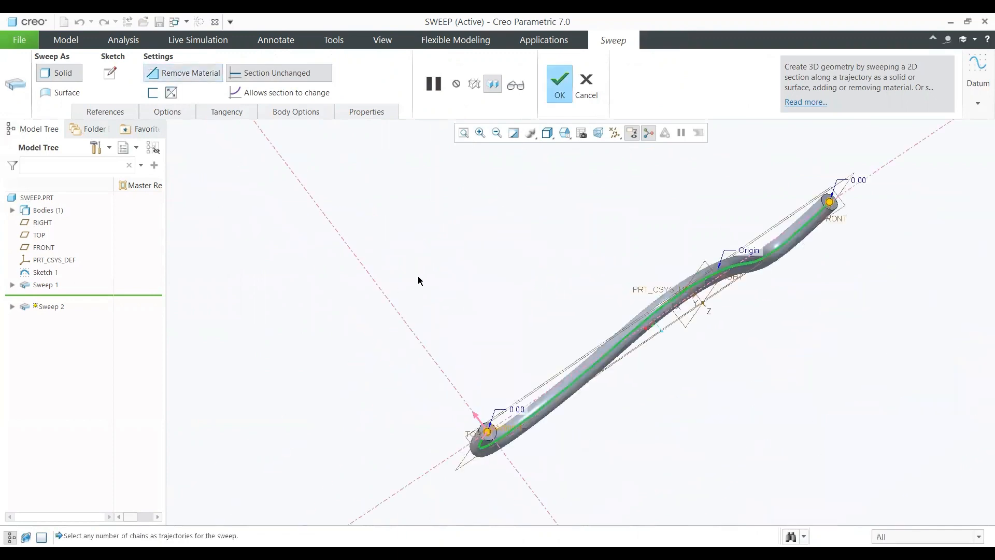
{"action": "scroll", "coordinate": [490, 433], "scroll_direction": "down", "scroll_amount": 6}
{"action": "middle_click_drag", "start_coordinate": [470, 351], "coordinate": [468, 369]}
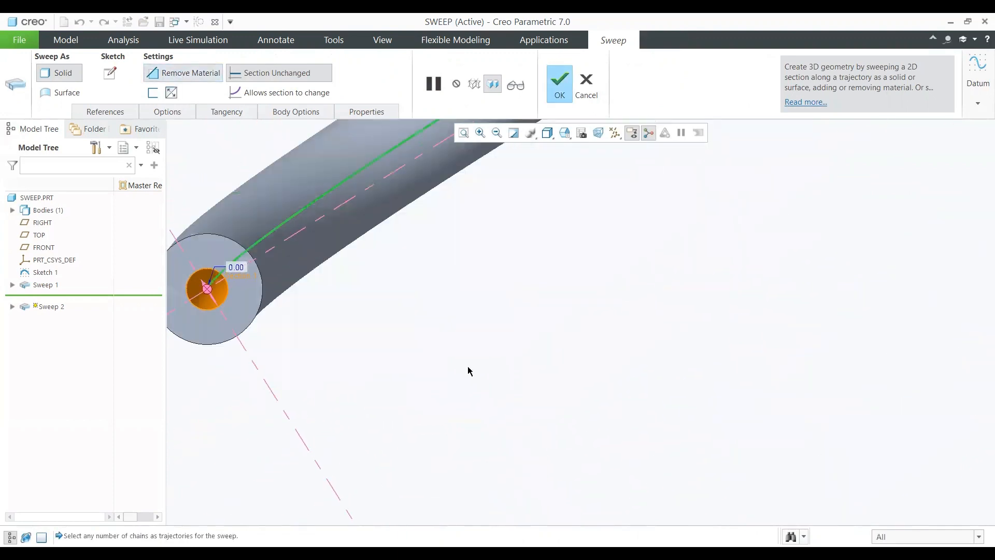
{"action": "scroll", "coordinate": [234, 233], "scroll_direction": "down", "scroll_amount": 4}
{"action": "scroll", "coordinate": [405, 313], "scroll_direction": "up", "scroll_amount": 5}
{"action": "scroll", "coordinate": [327, 343], "scroll_direction": "down", "scroll_amount": 4}
{"action": "scroll", "coordinate": [289, 281], "scroll_direction": "down", "scroll_amount": 2}
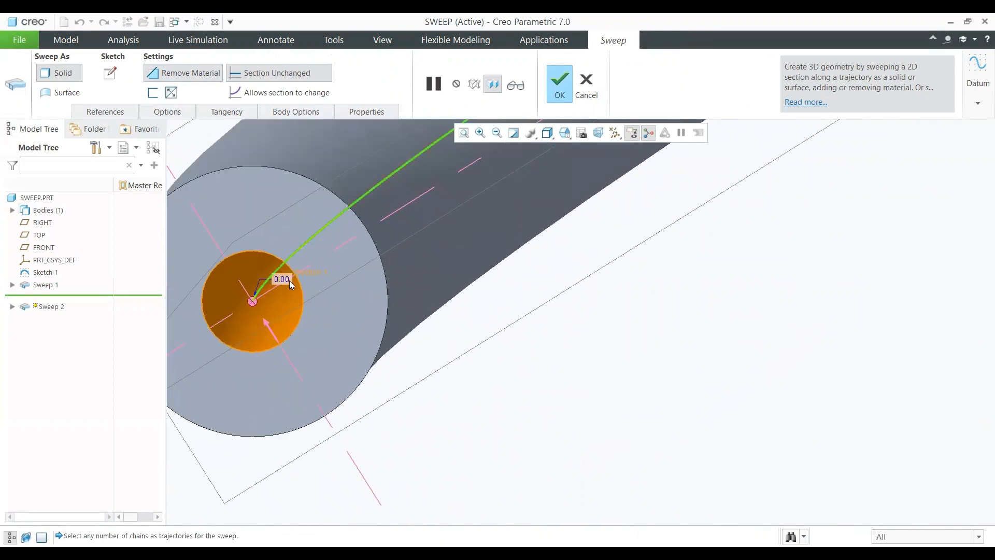
{"action": "scroll", "coordinate": [366, 373], "scroll_direction": "up", "scroll_amount": 6}
{"action": "middle_click_drag", "start_coordinate": [366, 371], "coordinate": [420, 363]}
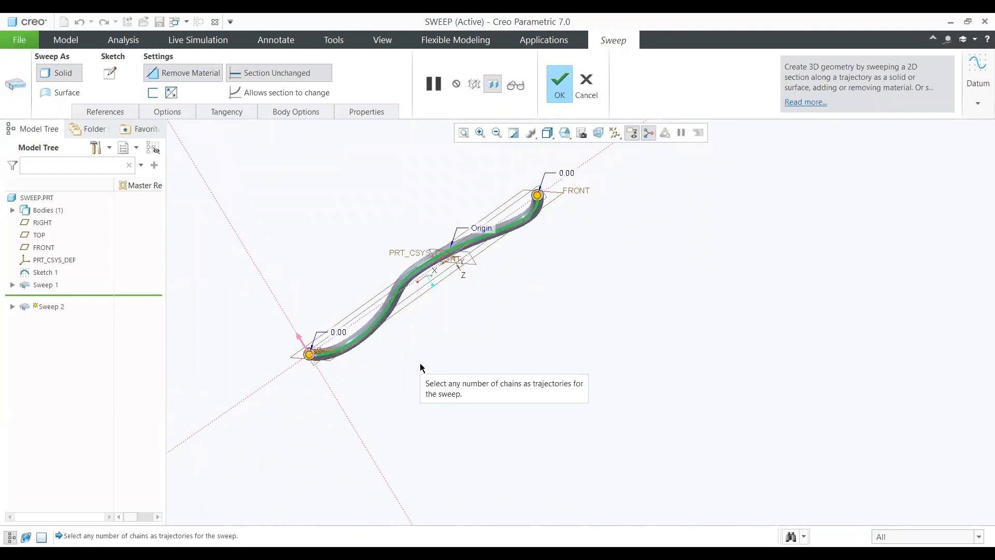
{"action": "left_click", "coordinate": [559, 83]}
Step: Inspect the bored rod's open end and its trajectory sketch from several angles
{"action": "middle_click_drag", "start_coordinate": [568, 317], "coordinate": [304, 300]}
{"action": "scroll", "coordinate": [275, 238], "scroll_direction": "up", "scroll_amount": 5}
{"action": "scroll", "coordinate": [283, 242], "scroll_direction": "down", "scroll_amount": 6}
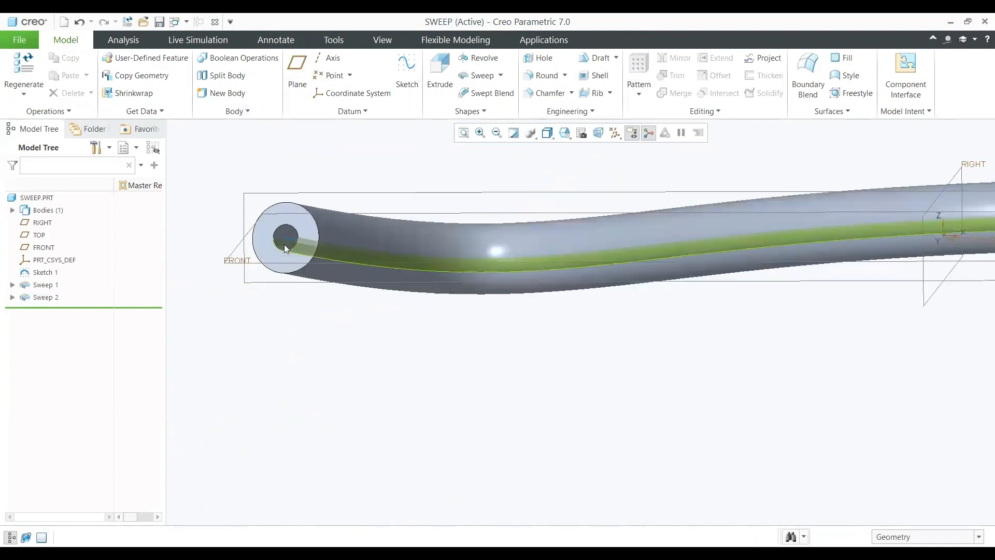
{"action": "scroll", "coordinate": [348, 287], "scroll_direction": "up", "scroll_amount": 4}
{"action": "middle_click_drag", "start_coordinate": [390, 330], "coordinate": [393, 346]}
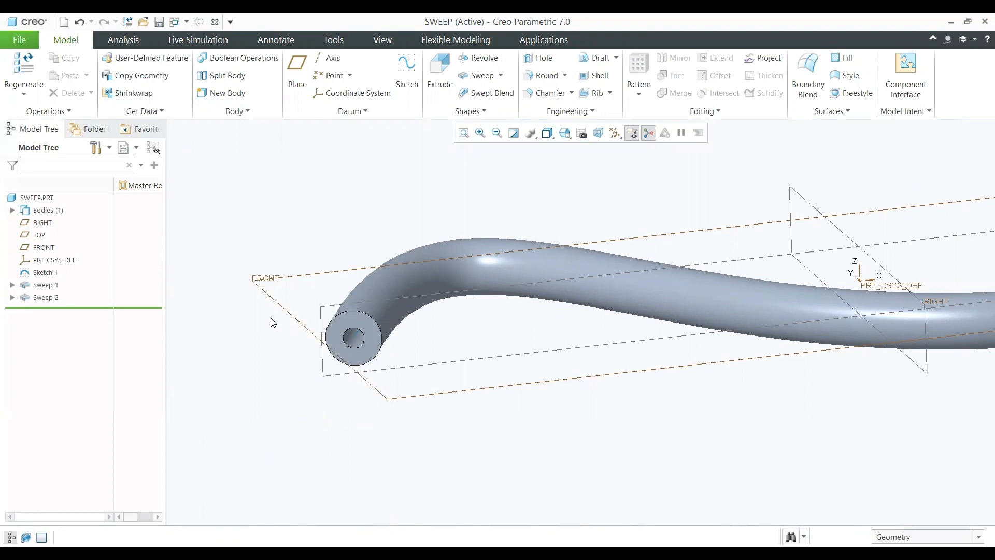
{"action": "left_click", "coordinate": [52, 273]}
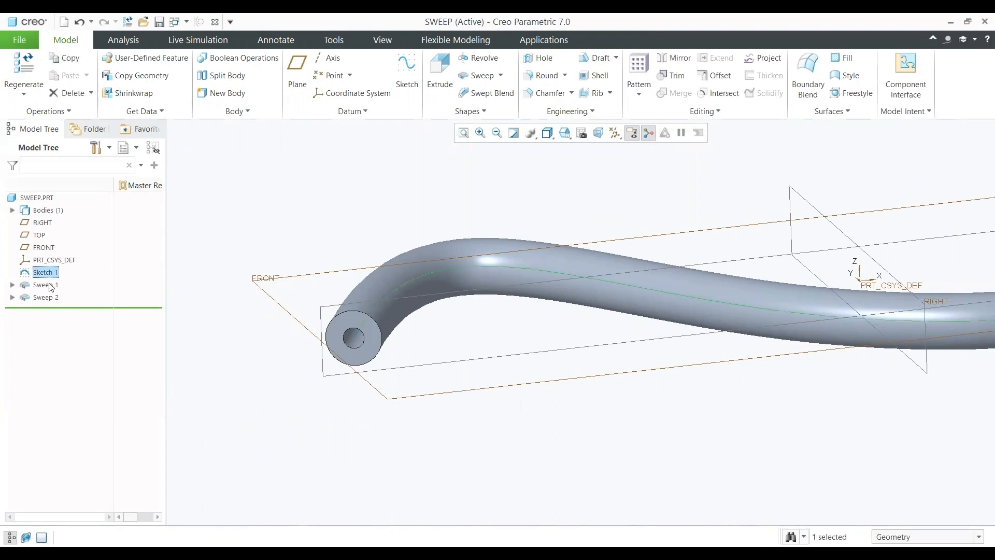
{"action": "left_click", "coordinate": [313, 250]}
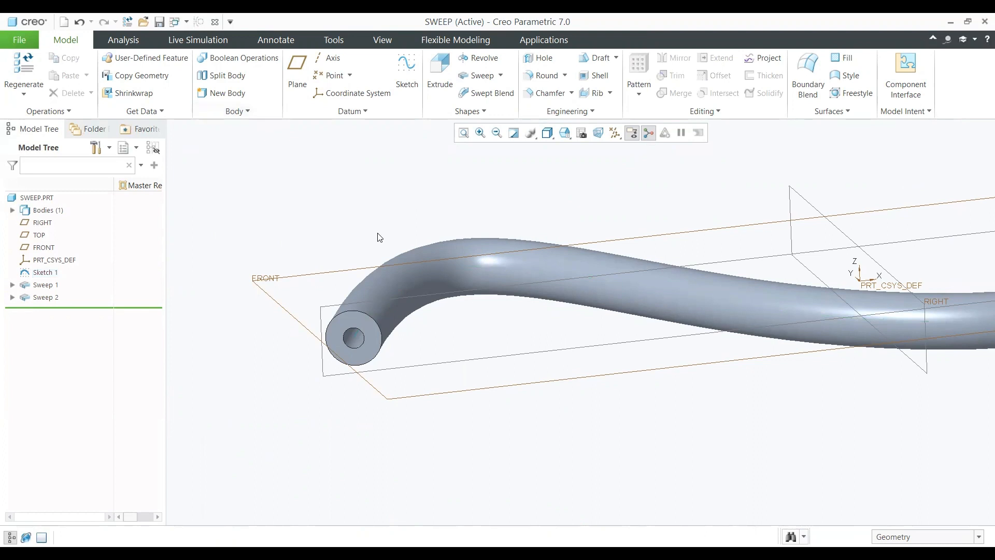
Step: Save the SWEEP part in the Press Tool folder and close it
{"action": "left_click", "coordinate": [391, 474]}
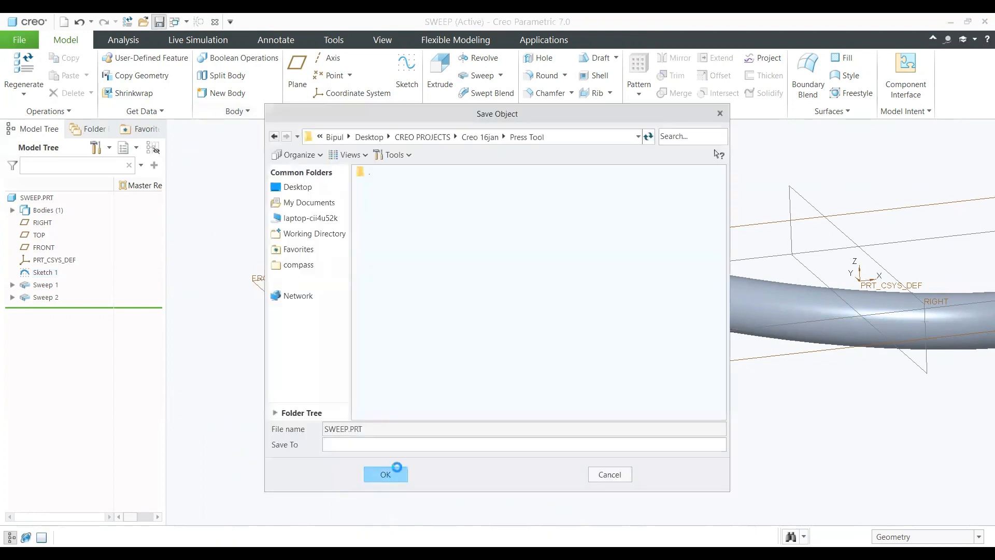
{"action": "left_click", "coordinate": [501, 77]}
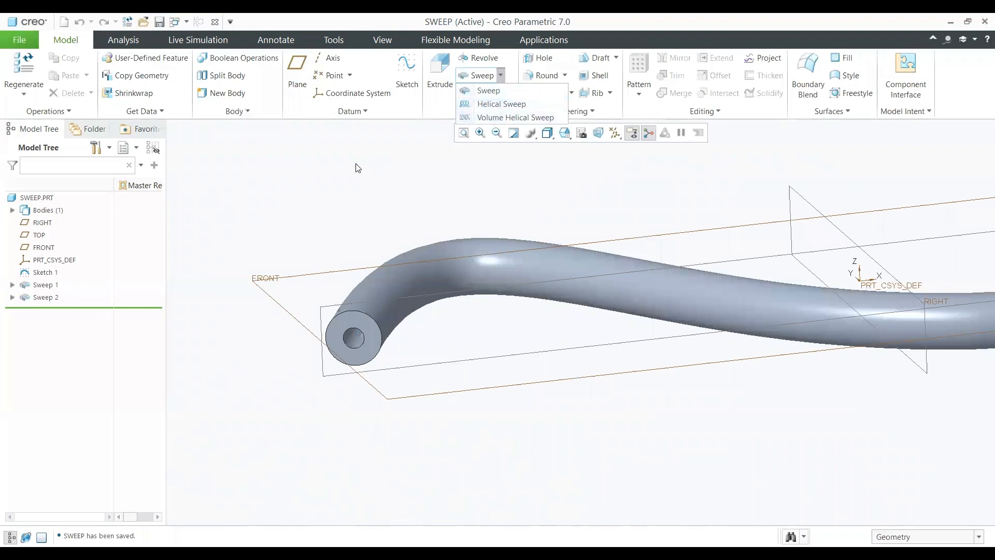
{"action": "left_click", "coordinate": [215, 22]}
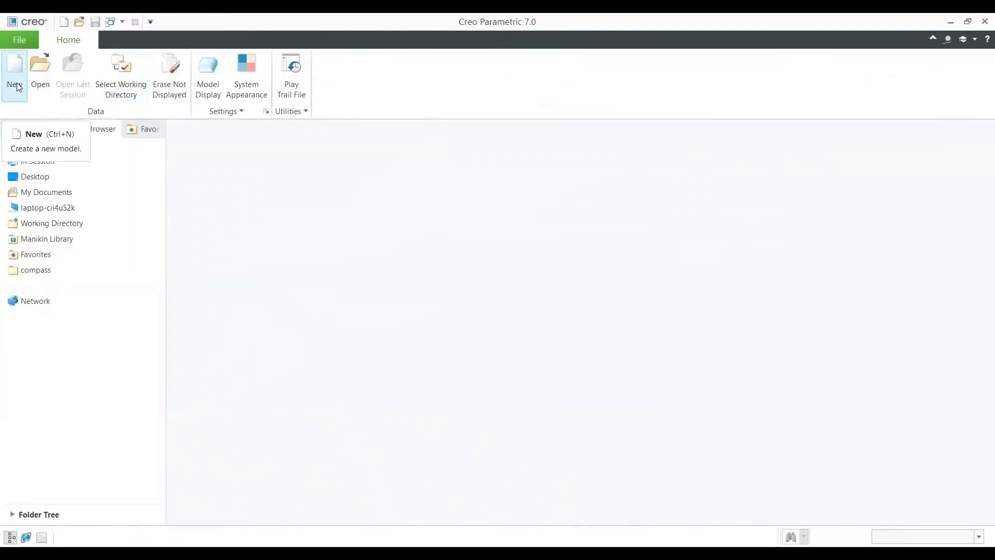
Step: Create a new solid part named Helical_sweep without the default template, using the mmns_part_solid_abs template
{"action": "left_click", "coordinate": [18, 86]}
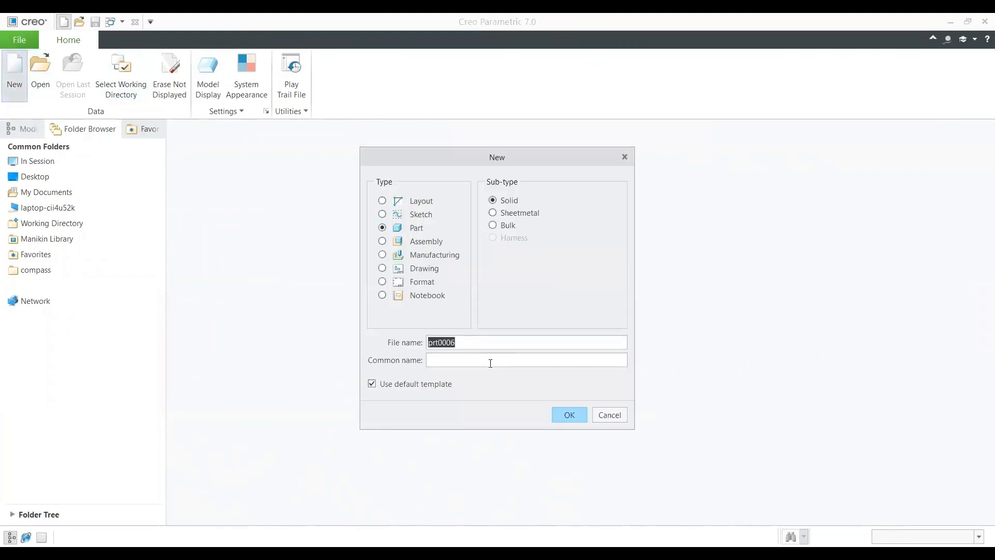
{"action": "type", "text": "Helical_sweep"}
{"action": "left_click", "coordinate": [382, 388]}
{"action": "left_click", "coordinate": [561, 418]}
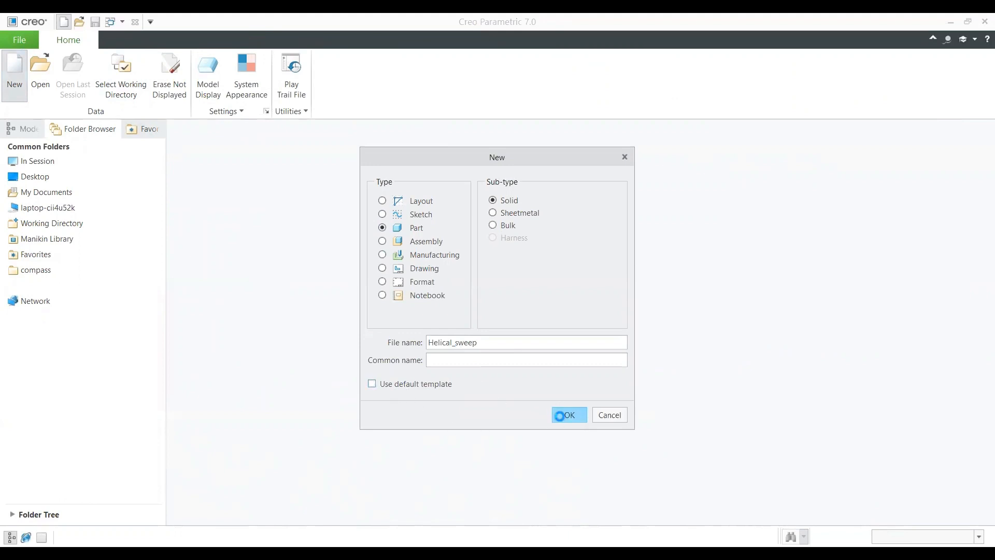
{"action": "left_click", "coordinate": [564, 419]}
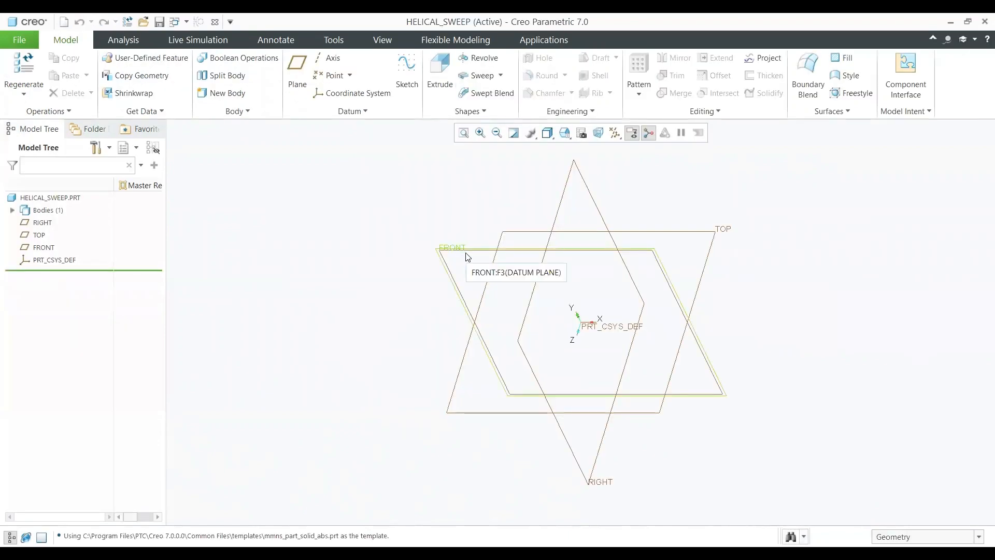
Step: Start a sketch on the FRONT plane and place a vertical datum centerline through the origin
{"action": "left_click", "coordinate": [468, 257]}
{"action": "left_click", "coordinate": [411, 66]}
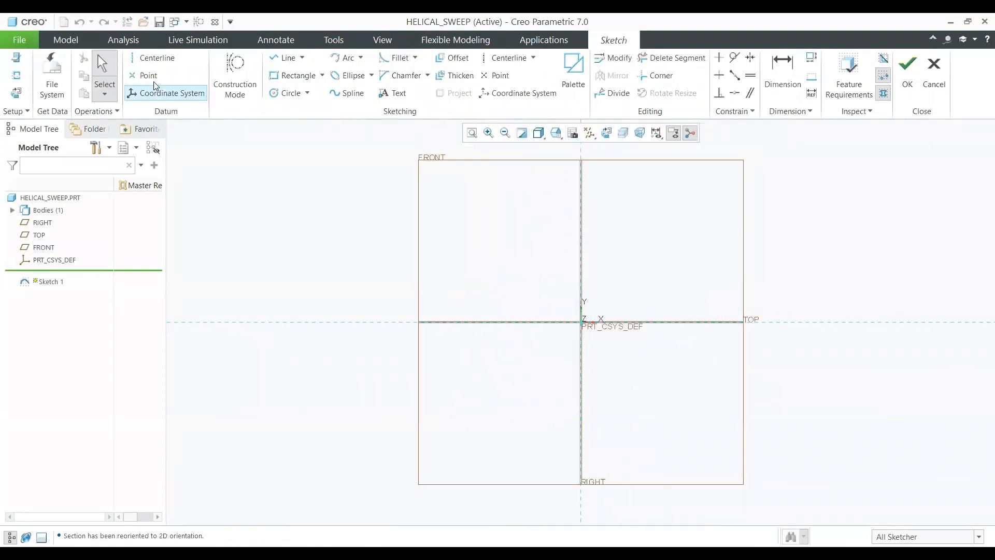
{"action": "left_click", "coordinate": [154, 57]}
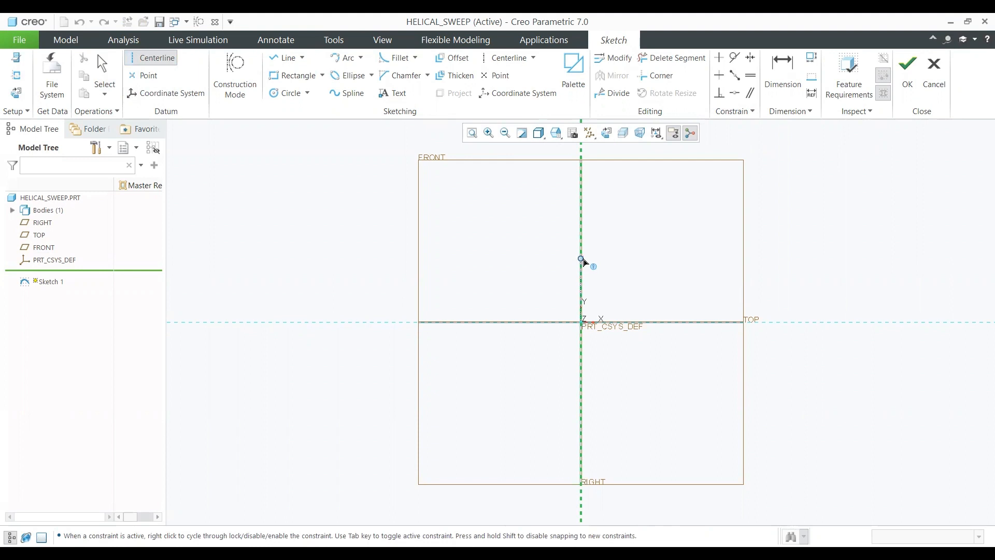
{"action": "left_click", "coordinate": [581, 259]}
{"action": "left_click", "coordinate": [585, 314]}
{"action": "middle_click", "coordinate": [623, 265]}
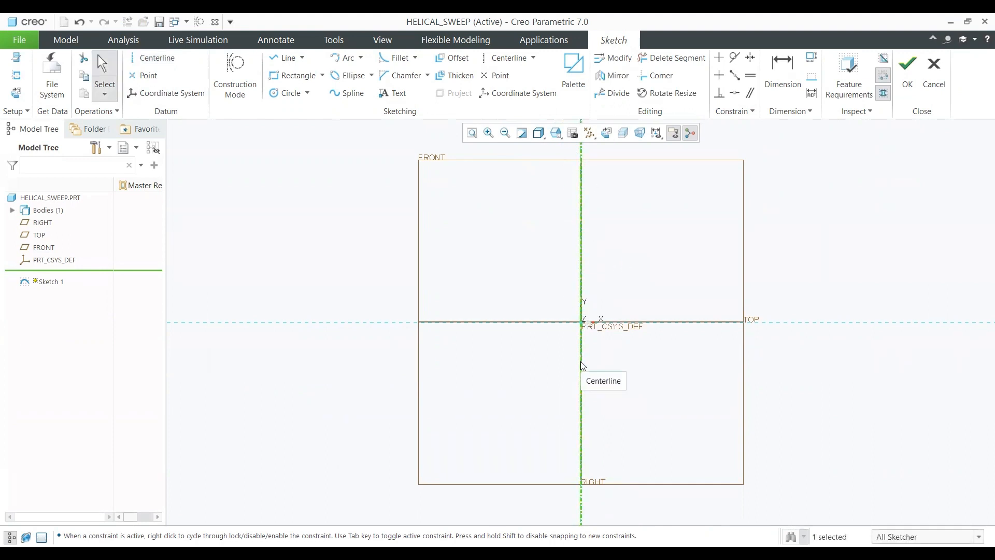
{"action": "key", "text": "l"}
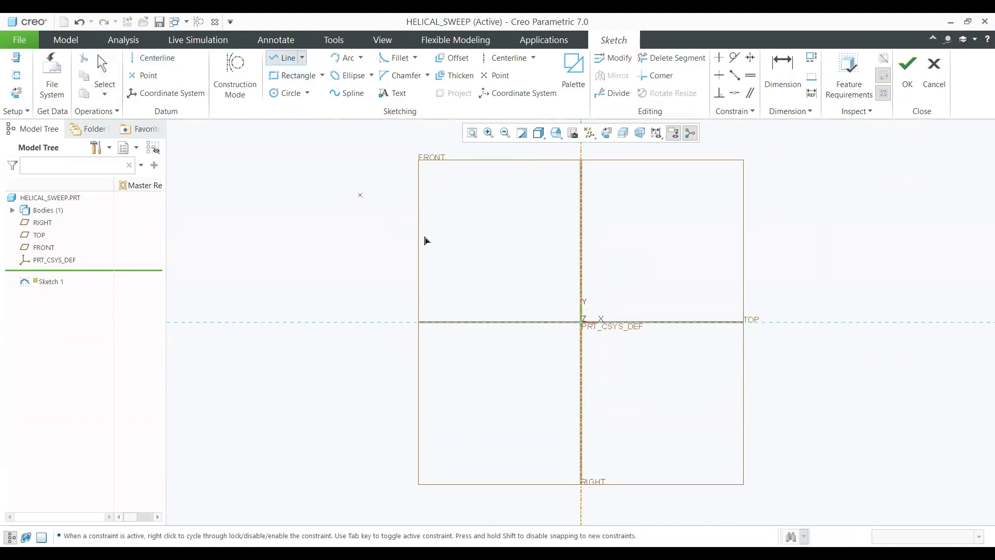
{"action": "left_click", "coordinate": [487, 199]}
{"action": "middle_click", "coordinate": [476, 255]}
{"action": "middle_click", "coordinate": [477, 228]}
Step: Sketch a vertical arc of about 382 mm radius beside the centerline, bulging away from it, and finish the sketch
{"action": "left_click", "coordinate": [347, 61]}
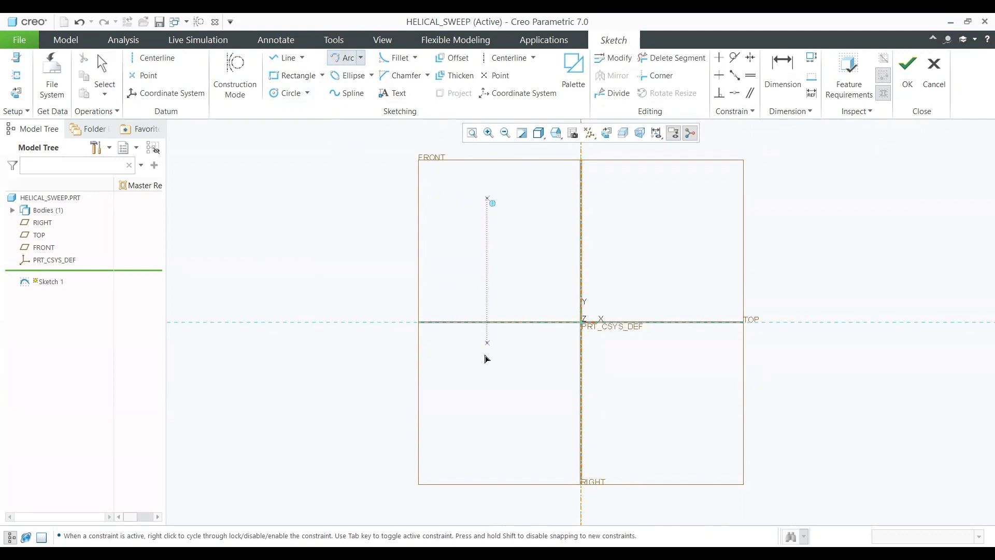
{"action": "left_click", "coordinate": [488, 403]}
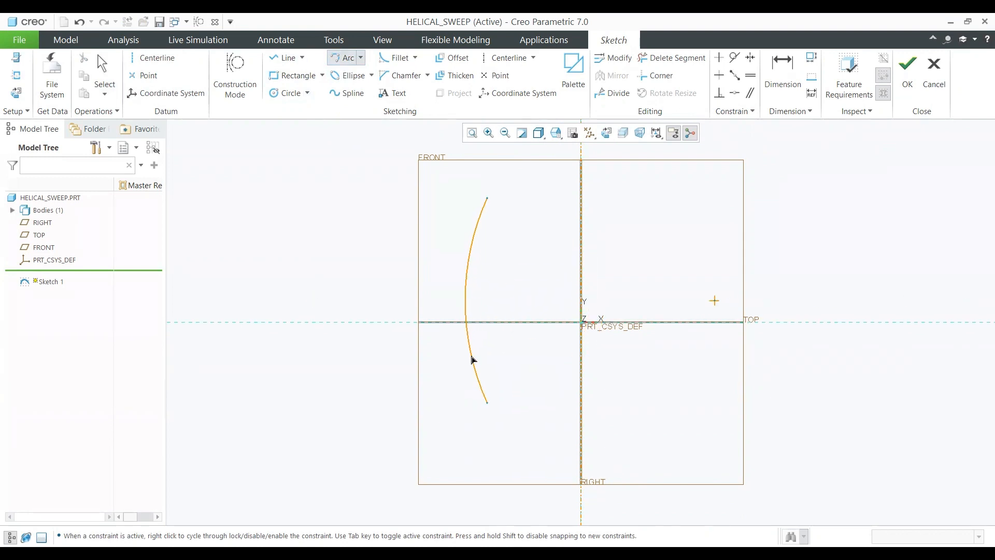
{"action": "left_click", "coordinate": [471, 355]}
{"action": "middle_click", "coordinate": [523, 358]}
{"action": "scroll", "coordinate": [495, 273], "scroll_direction": "down", "scroll_amount": 2}
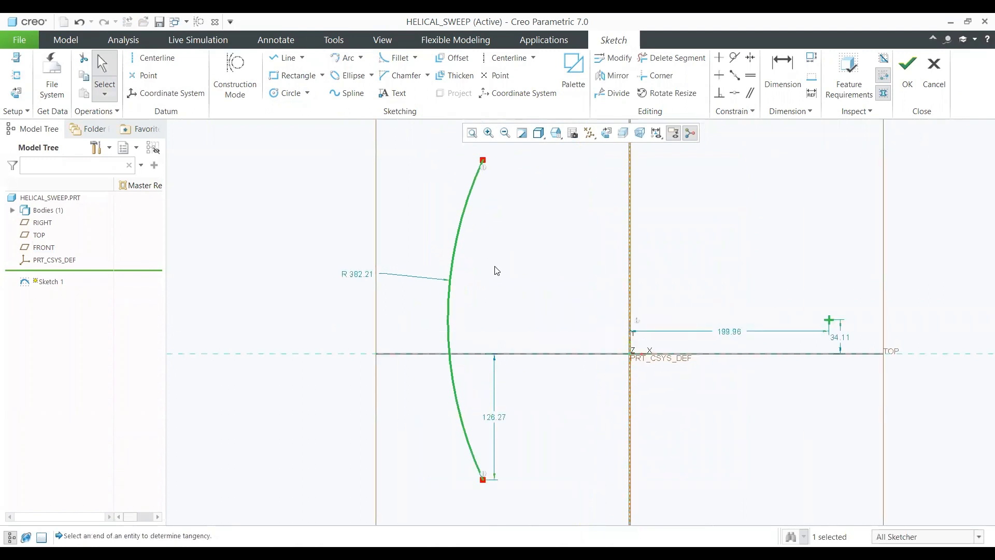
{"action": "left_click", "coordinate": [908, 66]}
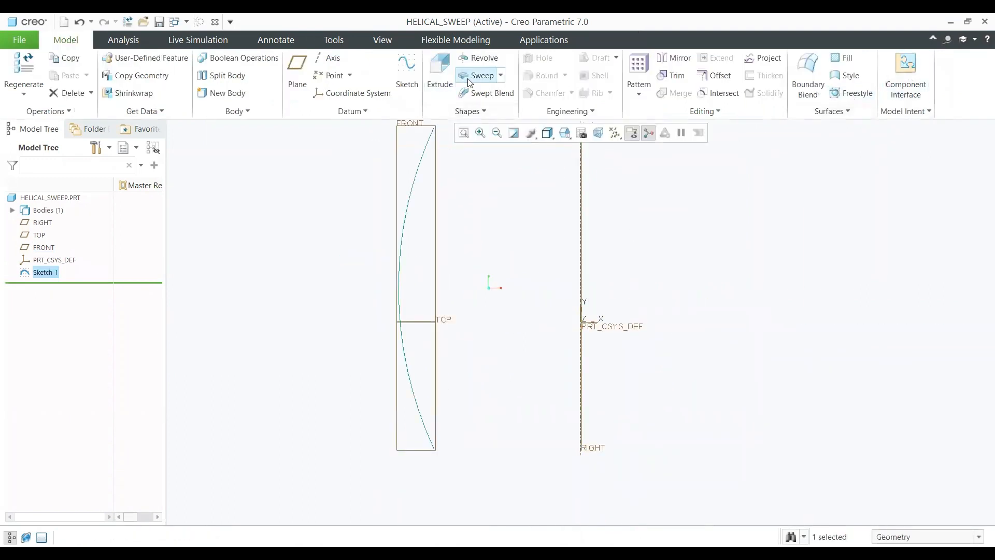
Step: Start a Helical Sweep from the arc sketch and draw a section circle about 16.3 mm in diameter at the arc's end
{"action": "left_click", "coordinate": [500, 75]}
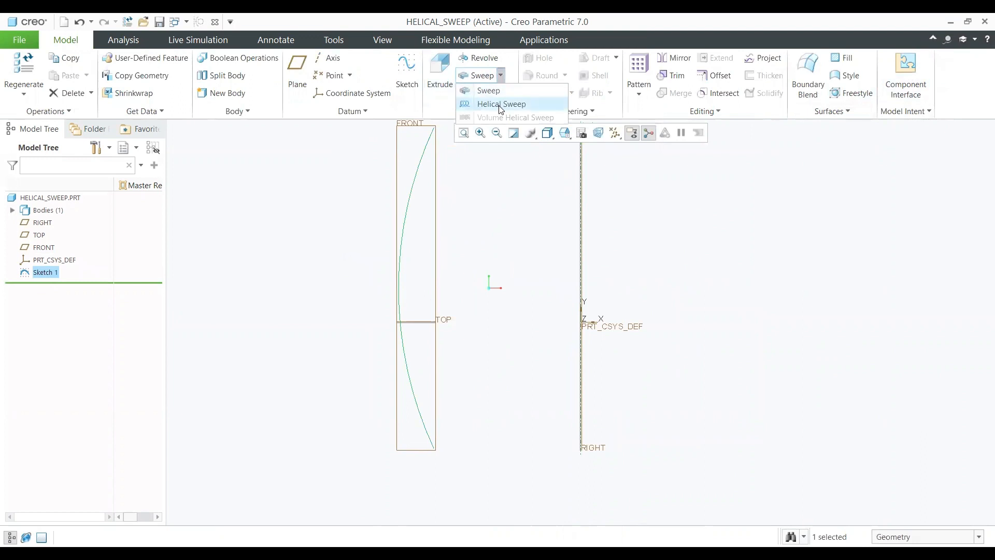
{"action": "left_click", "coordinate": [501, 104]}
{"action": "left_click", "coordinate": [185, 73]}
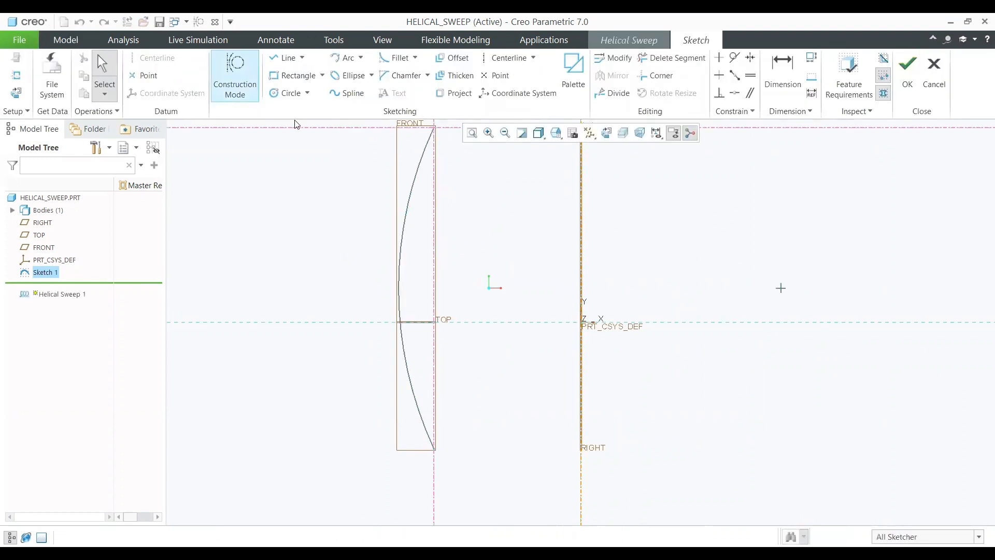
{"action": "left_click", "coordinate": [605, 133]}
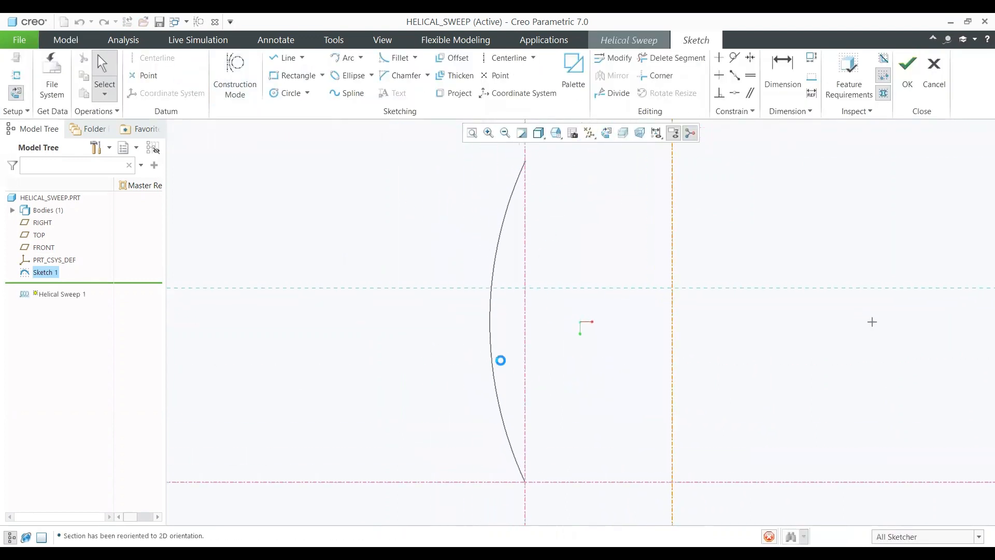
{"action": "key", "text": "c"}
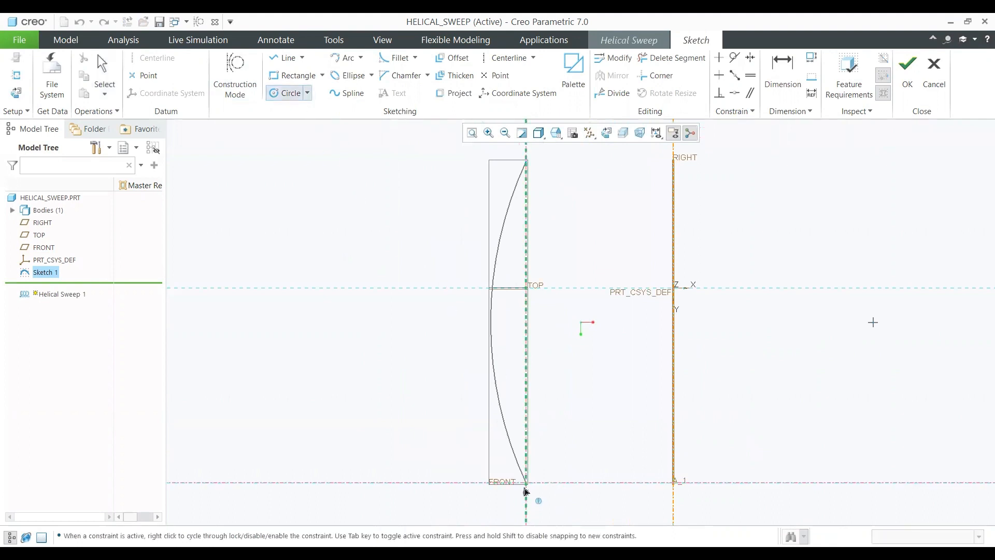
{"action": "left_click", "coordinate": [526, 482]}
{"action": "left_click", "coordinate": [534, 490]}
{"action": "middle_click", "coordinate": [536, 499]}
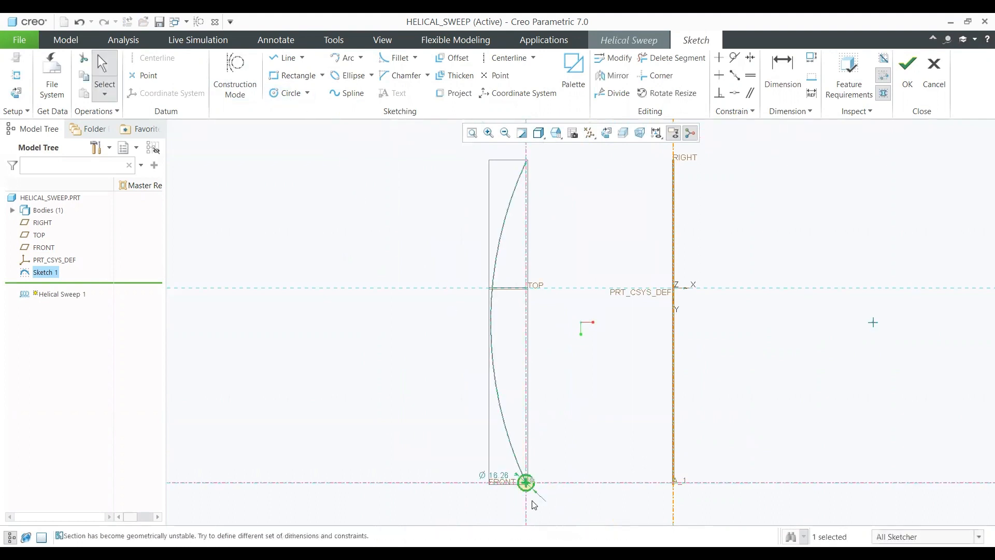
Step: Set the section circle's diameter to 16 mm and finish the section sketch
{"action": "scroll", "coordinate": [532, 500], "scroll_direction": "up", "scroll_amount": 3}
{"action": "double_click", "coordinate": [464, 438]}
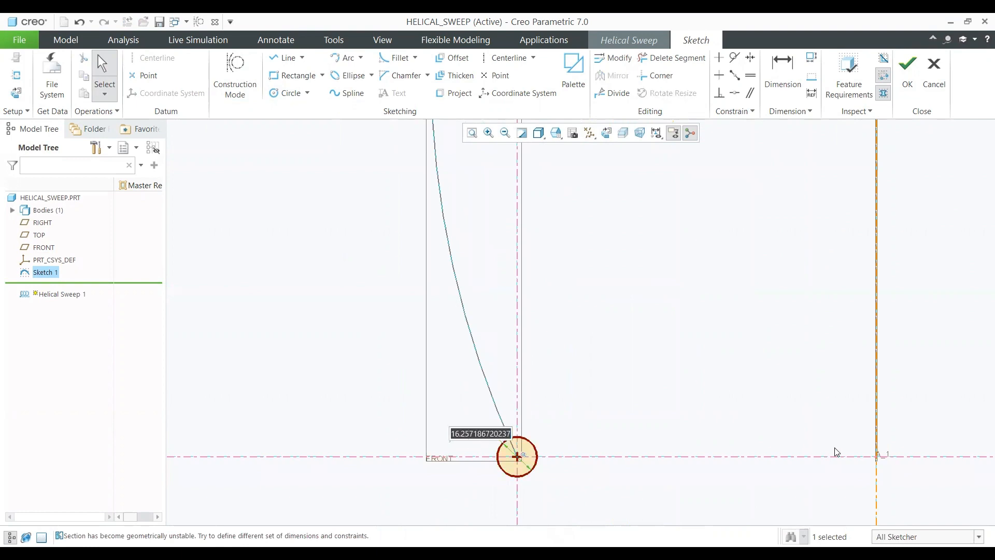
{"action": "type", "text": "16"}
{"action": "key", "text": "Return"}
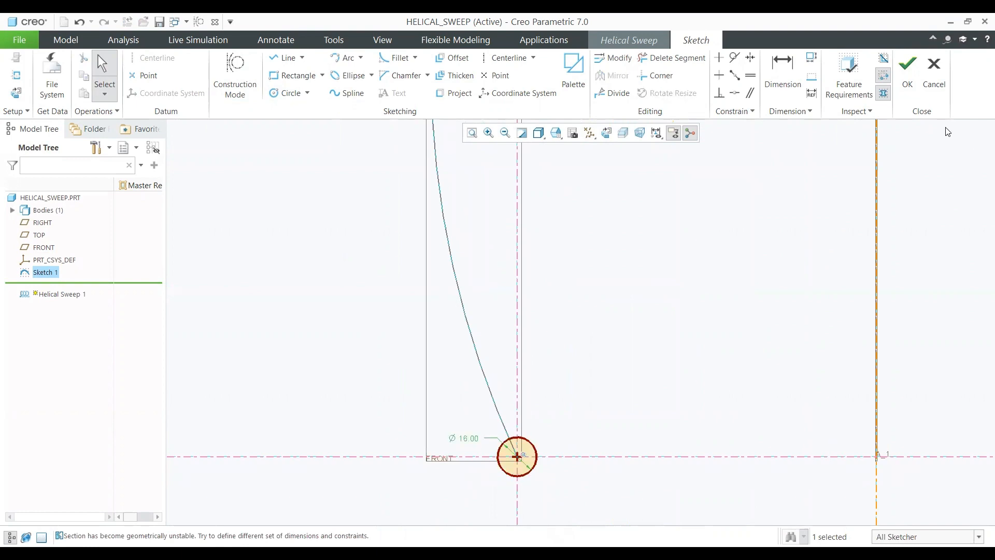
{"action": "left_click", "coordinate": [907, 70]}
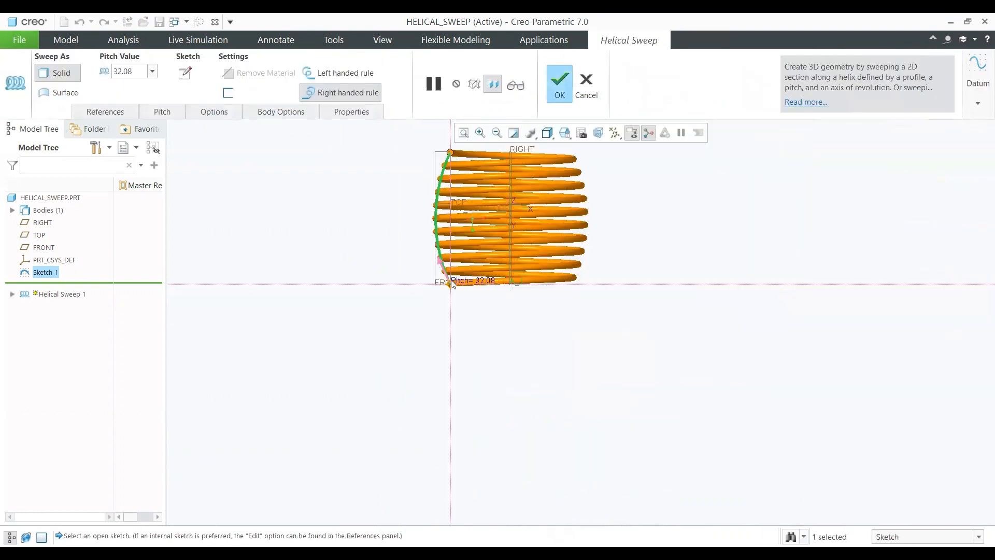
Step: Inspect the helical sweep preview up close and from several angles
{"action": "scroll", "coordinate": [480, 298], "scroll_direction": "up", "scroll_amount": 3}
{"action": "scroll", "coordinate": [495, 303], "scroll_direction": "down", "scroll_amount": 5}
{"action": "scroll", "coordinate": [524, 364], "scroll_direction": "up", "scroll_amount": 2}
{"action": "scroll", "coordinate": [527, 268], "scroll_direction": "up", "scroll_amount": 2}
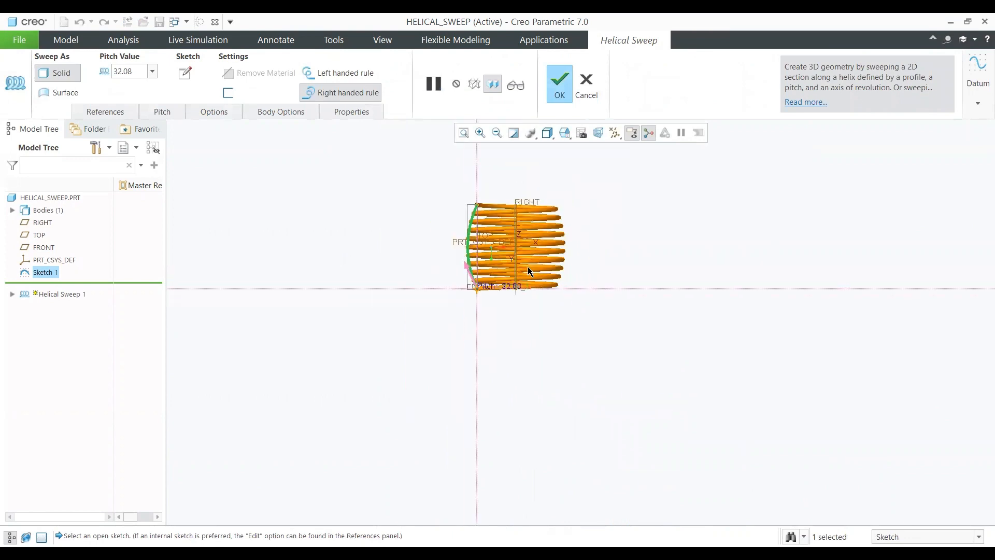
{"action": "middle_click_drag", "start_coordinate": [528, 270], "coordinate": [495, 210]}
{"action": "scroll", "coordinate": [501, 224], "scroll_direction": "up", "scroll_amount": 2}
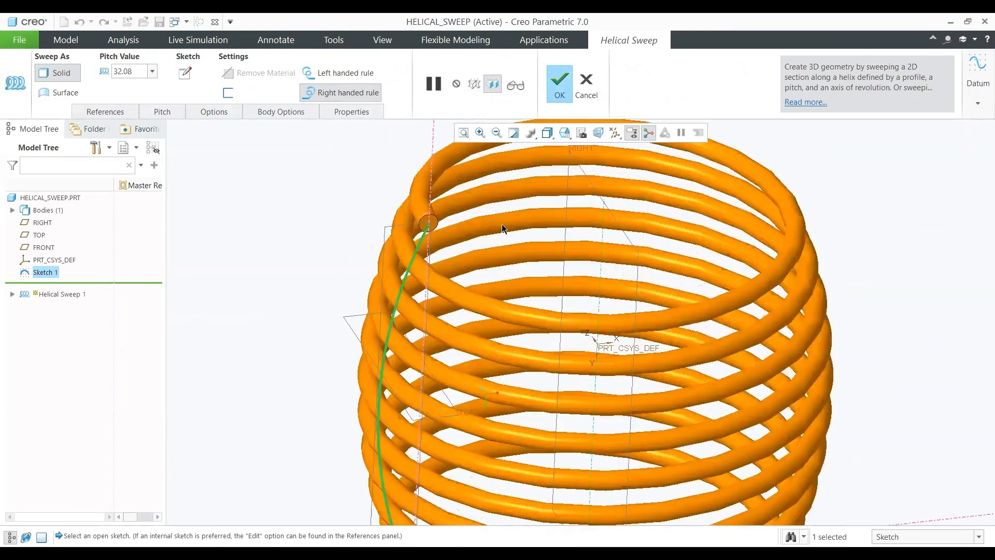
{"action": "scroll", "coordinate": [502, 224], "scroll_direction": "down", "scroll_amount": 4}
{"action": "mouse_move", "coordinate": [502, 224]}
{"action": "middle_mouse_down"}
{"action": "mouse_move", "coordinate": [572, 239]}
{"action": "mouse_move", "coordinate": [493, 223]}
{"action": "middle_mouse_up"}
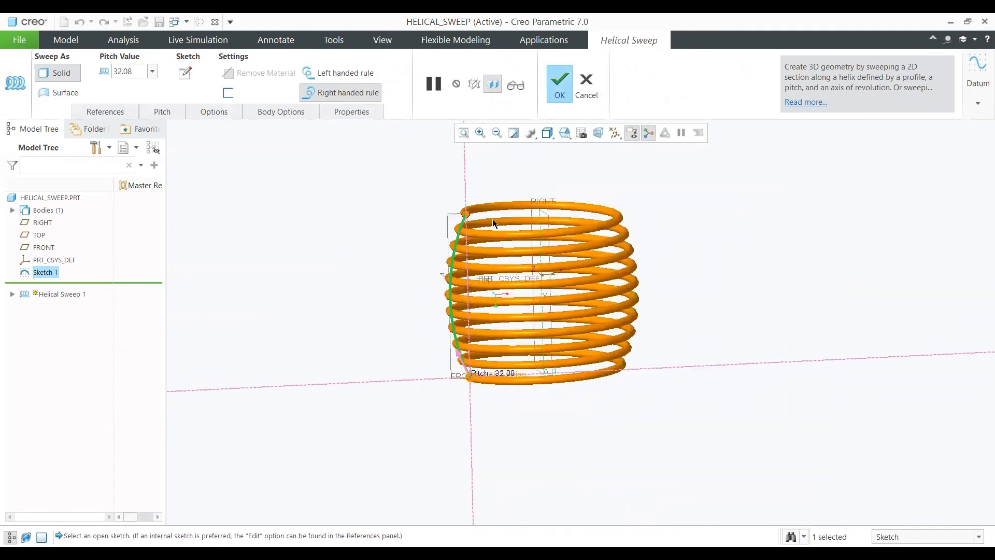
Step: Try the left handed rule on the coil and switch back to the right handed rule
{"action": "left_click", "coordinate": [340, 75]}
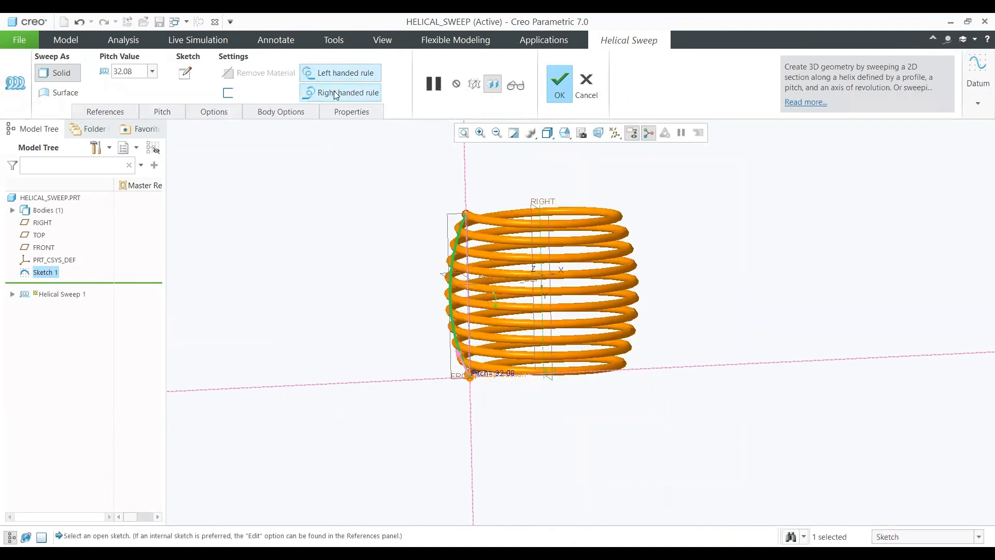
{"action": "left_click", "coordinate": [333, 92]}
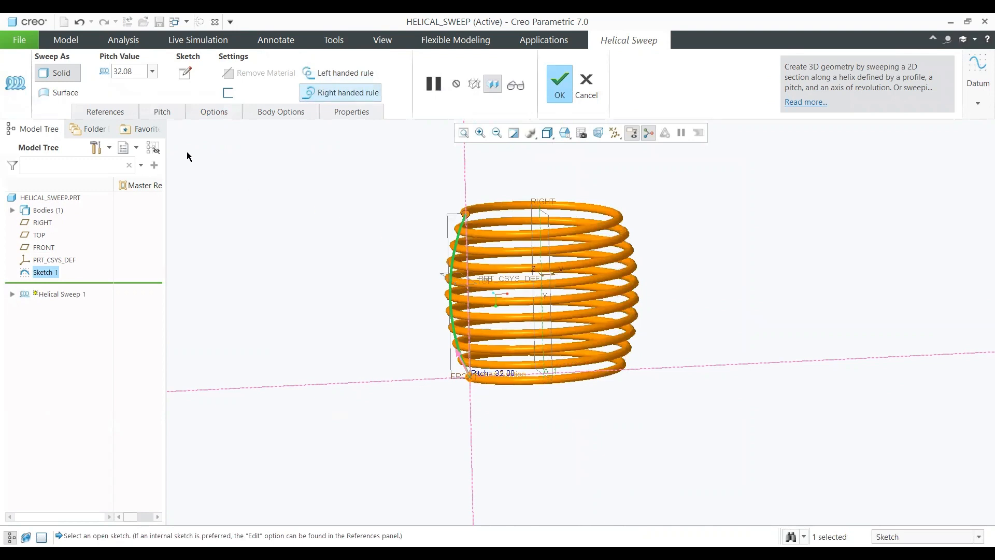
Step: Try pitch values of 15, 30 and 100 mm on the helical sweep and compare the coil previews
{"action": "double_click", "coordinate": [139, 69]}
{"action": "type", "text": "15"}
{"action": "key", "text": "Return"}
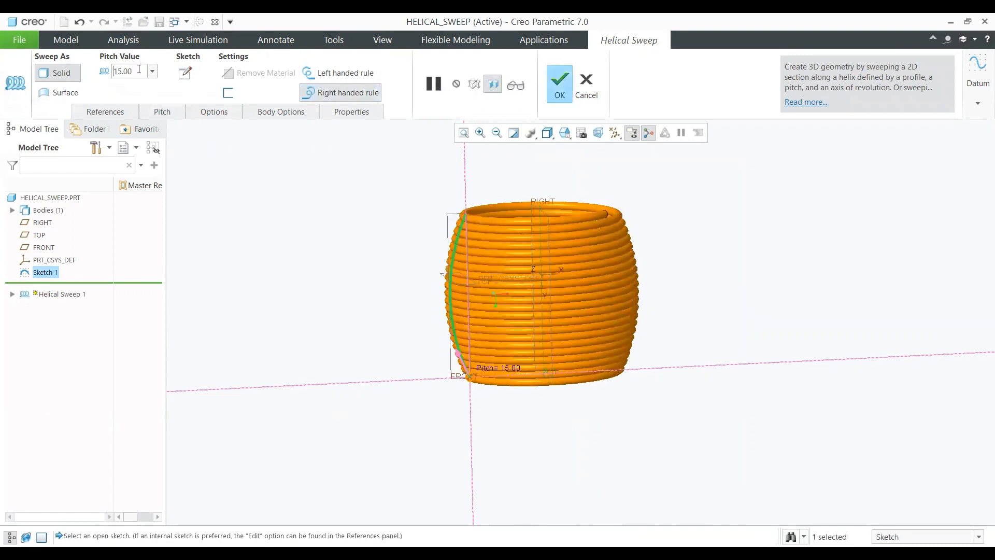
{"action": "double_click", "coordinate": [139, 69]}
{"action": "type", "text": "30"}
{"action": "key", "text": "Return"}
{"action": "double_click", "coordinate": [139, 69]}
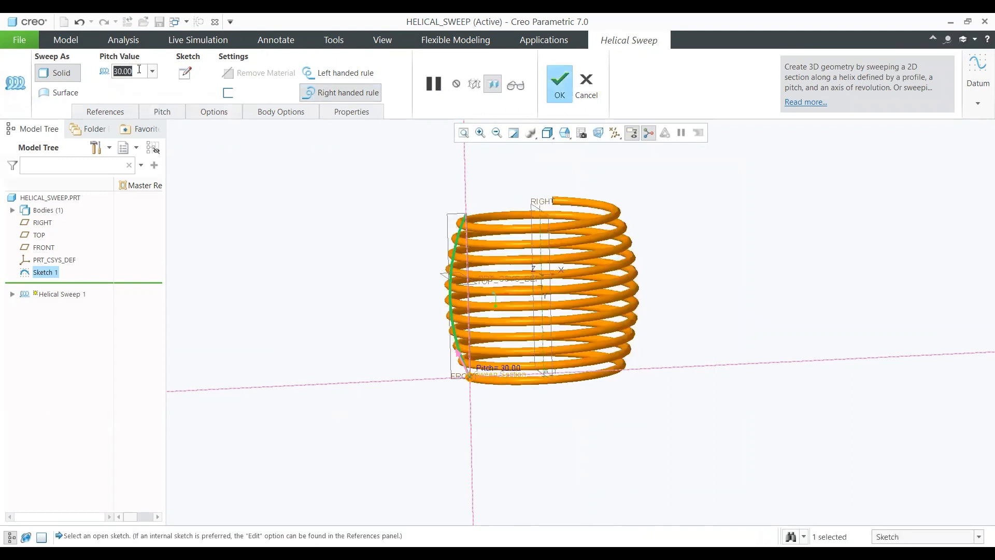
{"action": "type", "text": "100"}
{"action": "key", "text": "Return"}
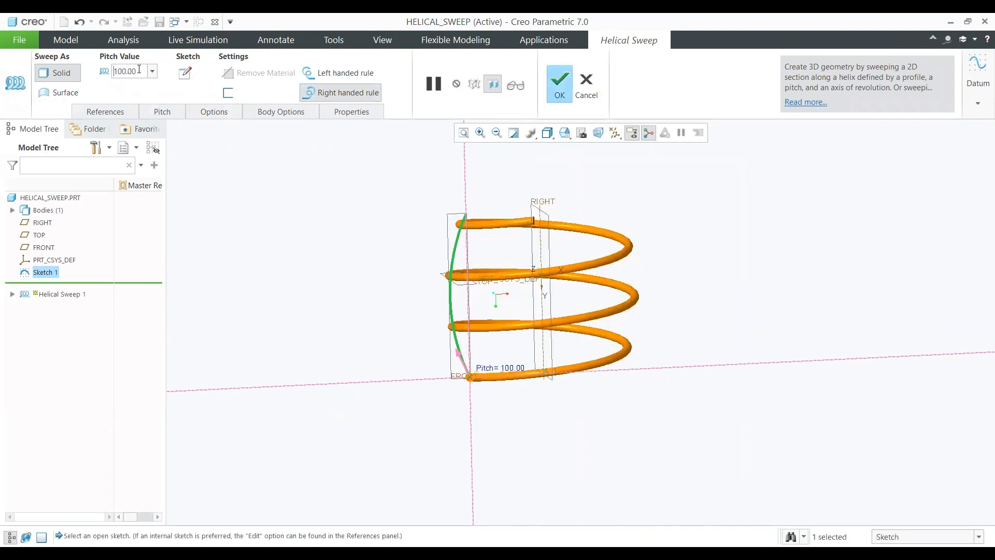
{"action": "scroll", "coordinate": [486, 278], "scroll_direction": "up", "scroll_amount": 2}
{"action": "middle_click_drag", "start_coordinate": [573, 293], "coordinate": [524, 303]}
Step: Set the helical sweep's pitch to 30 mm and complete the feature
{"action": "double_click", "coordinate": [137, 71]}
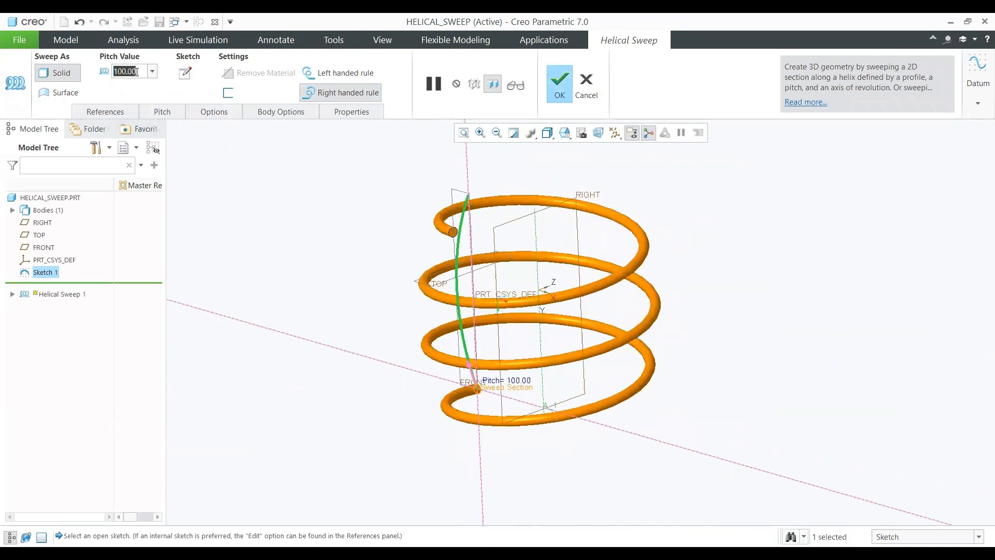
{"action": "type", "text": "30"}
{"action": "key", "text": "Return"}
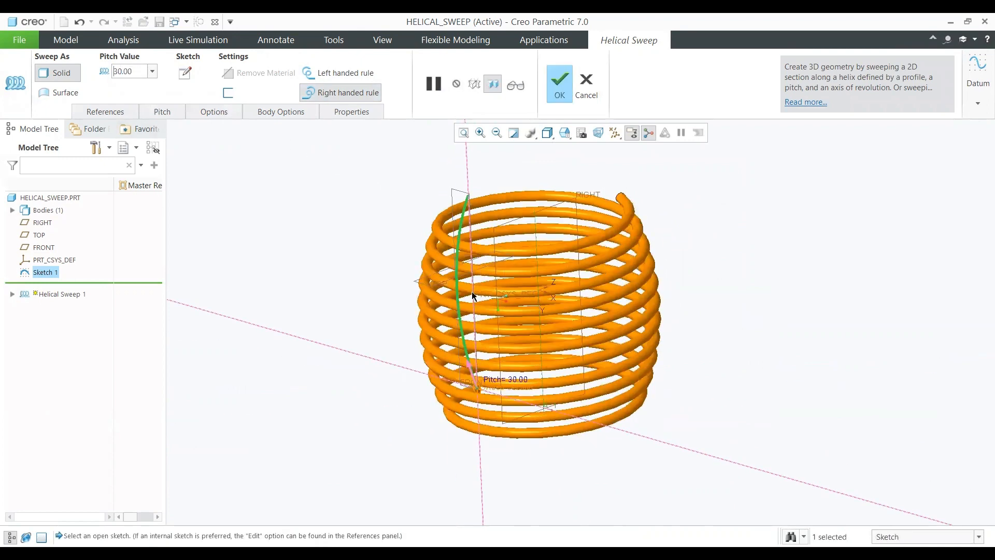
{"action": "scroll", "coordinate": [473, 295], "scroll_direction": "up", "scroll_amount": 2}
{"action": "scroll", "coordinate": [386, 304], "scroll_direction": "down", "scroll_amount": 3}
{"action": "middle_click_drag", "start_coordinate": [409, 255], "coordinate": [410, 278]}
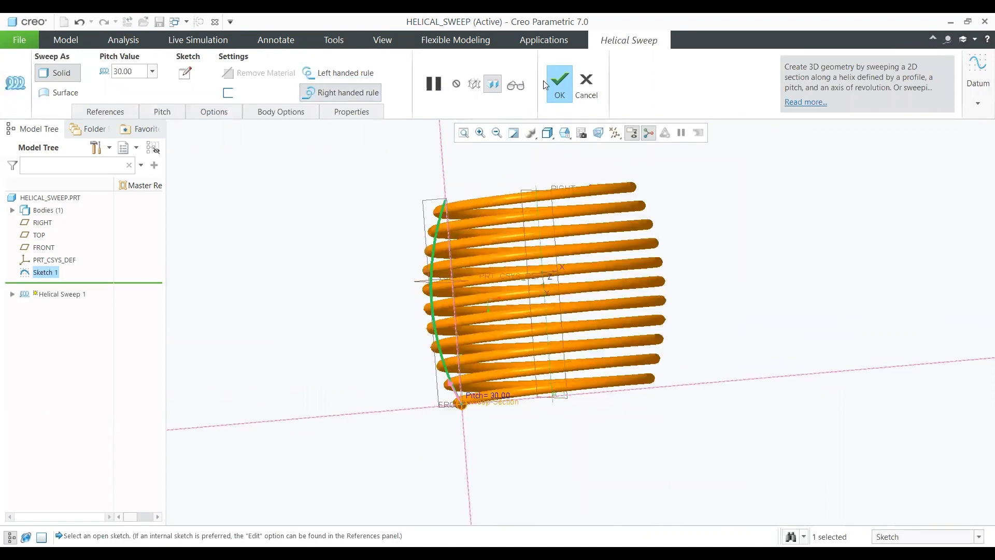
{"action": "left_click", "coordinate": [557, 86]}
Step: Show the hidden arc profile sketch and inspect it together with the finished coil
{"action": "middle_click_drag", "start_coordinate": [410, 259], "coordinate": [454, 280]}
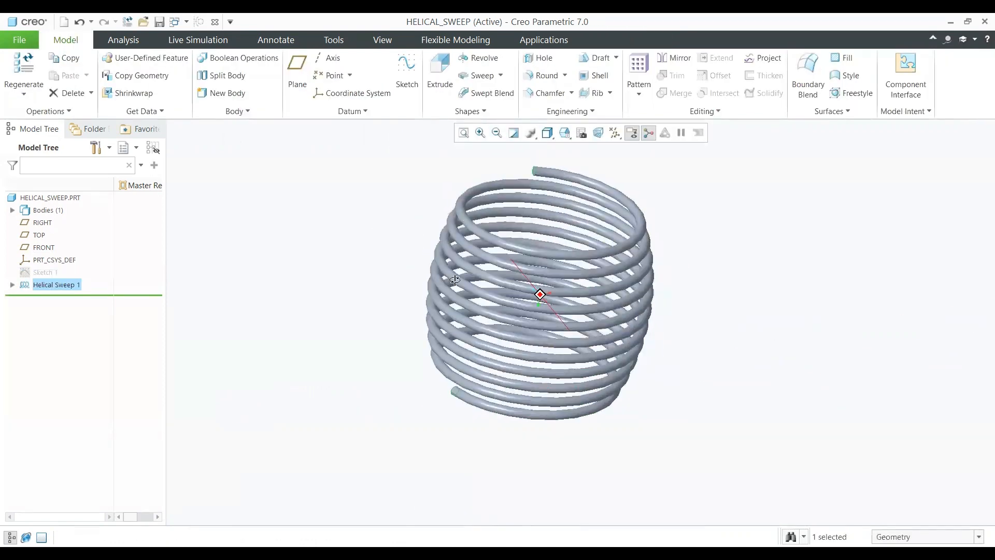
{"action": "scroll", "coordinate": [441, 239], "scroll_direction": "up", "scroll_amount": 4}
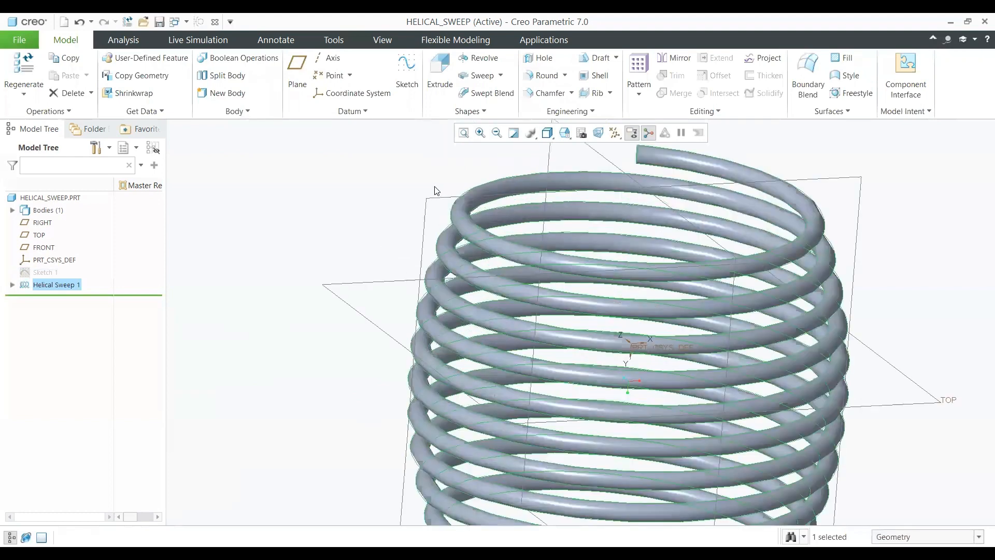
{"action": "scroll", "coordinate": [435, 191], "scroll_direction": "down", "scroll_amount": 3}
{"action": "left_click", "coordinate": [52, 271]}
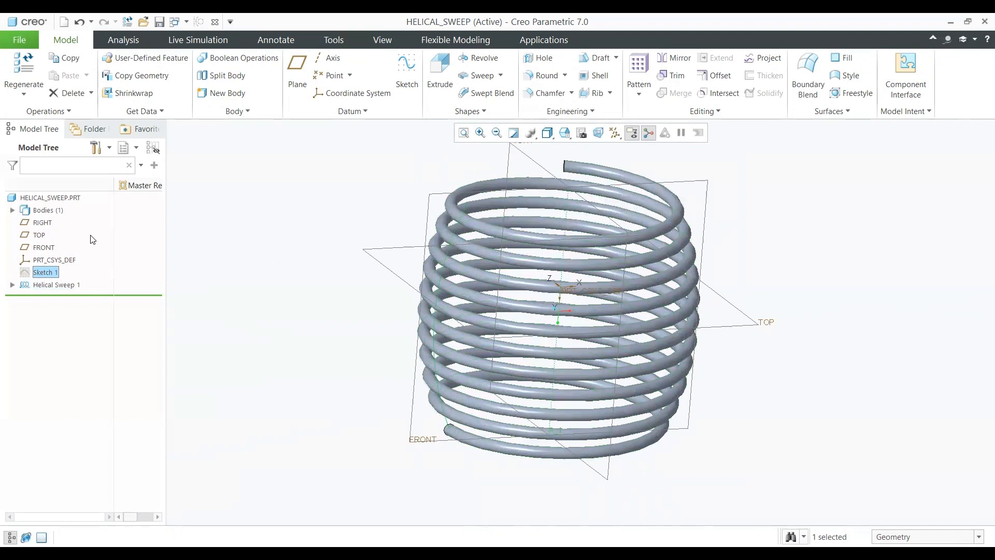
{"action": "scroll", "coordinate": [571, 169], "scroll_direction": "up", "scroll_amount": 5}
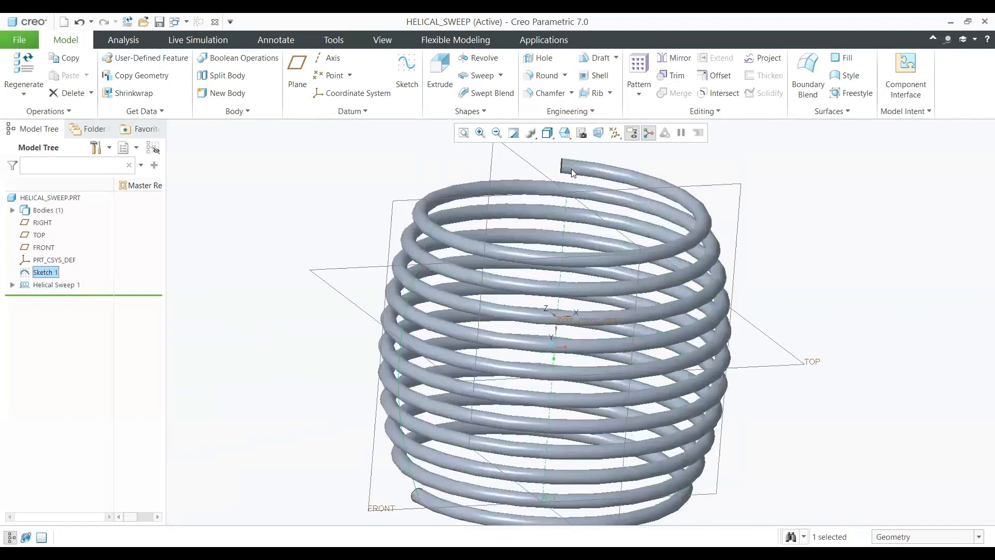
{"action": "scroll", "coordinate": [555, 189], "scroll_direction": "down", "scroll_amount": 8}
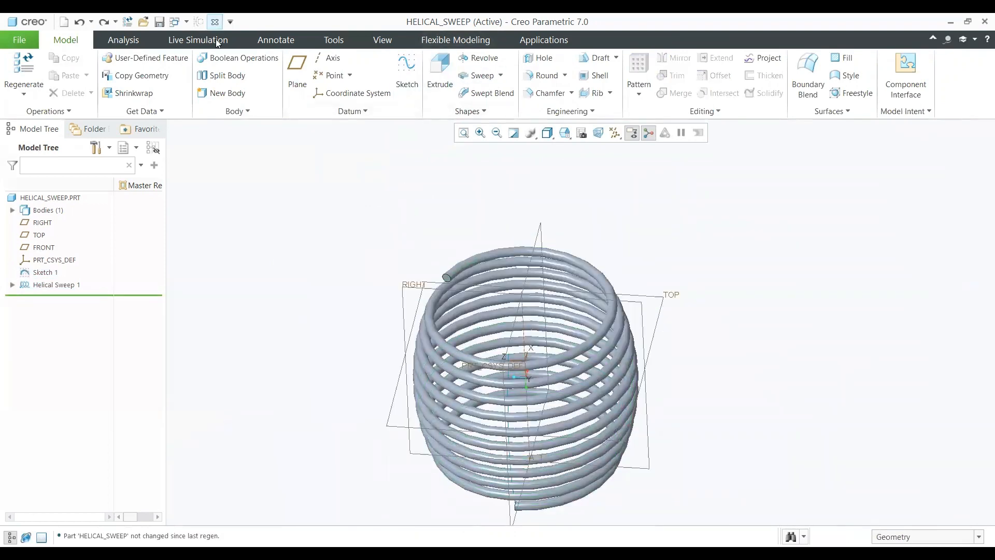
Step: Close the coil part and create a solid part named Sweep_blend without the default template, using mmns_part_solid_abs
{"action": "left_click", "coordinate": [215, 23]}
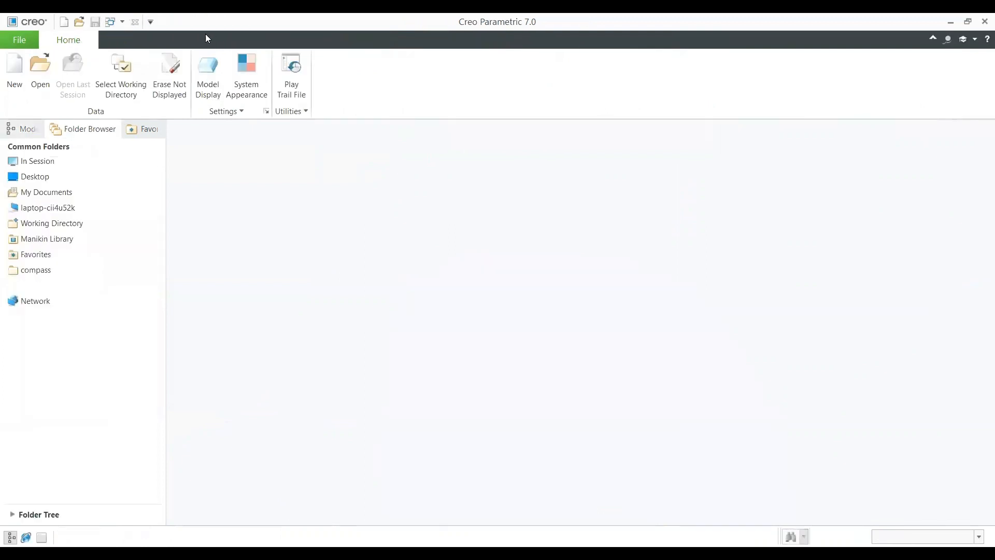
{"action": "left_click", "coordinate": [11, 87]}
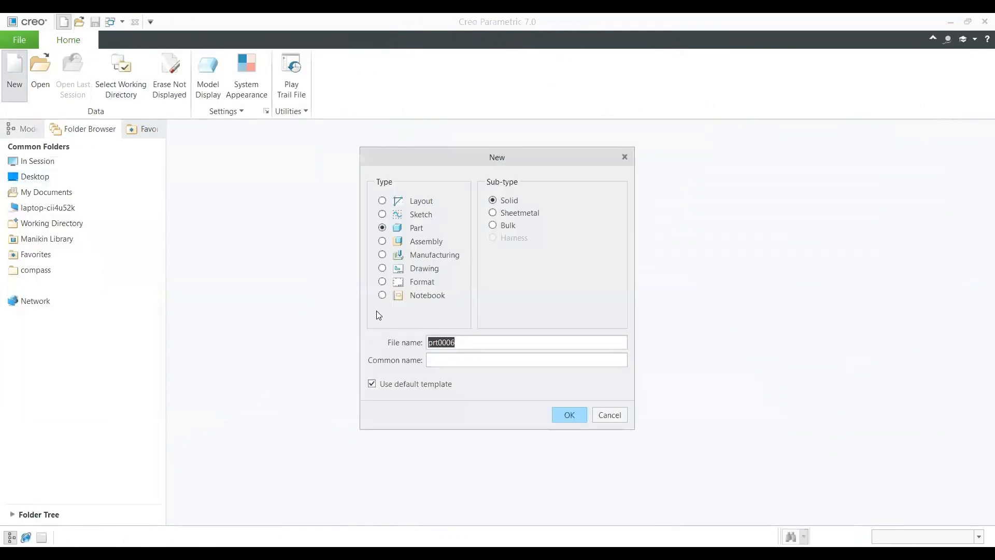
{"action": "type", "text": "Sweeo"}
{"action": "key", "text": "BackSpace"}
{"action": "type", "text": "p_blend"}
{"action": "left_click", "coordinate": [389, 385]}
{"action": "left_click", "coordinate": [562, 413]}
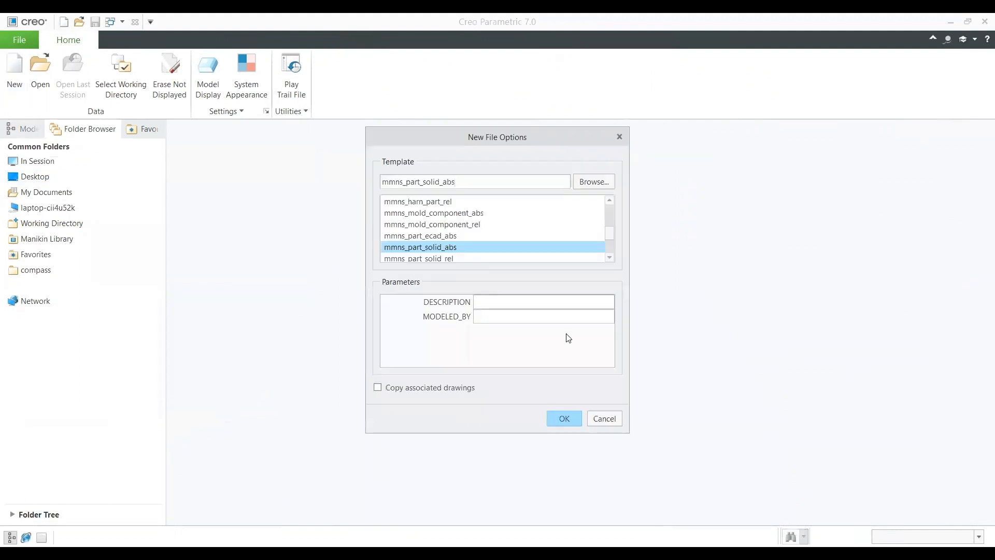
{"action": "key", "text": "Return"}
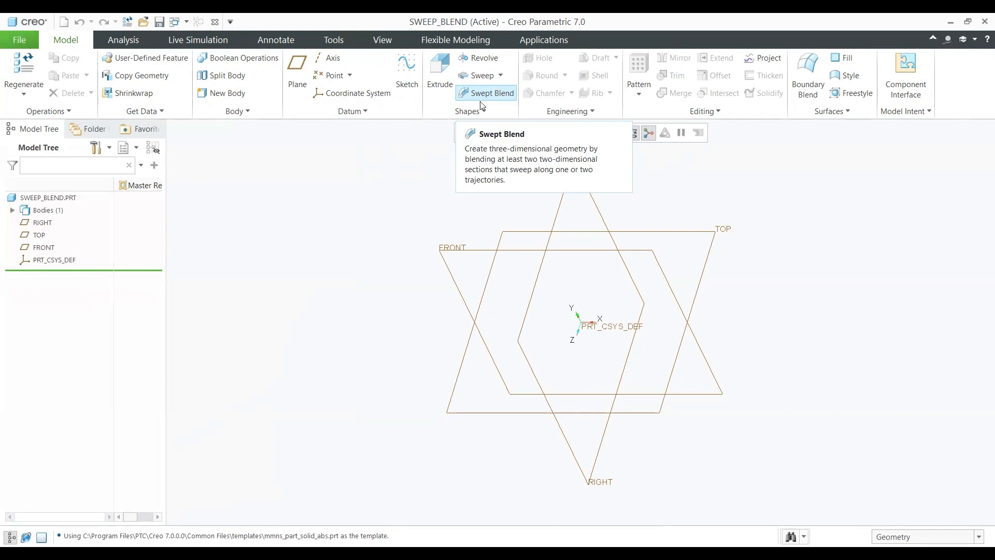
Step: Start a solid Blend with sketched sections and place Section 1's sketch on the FRONT plane, with RIGHT as the orientation reference
{"action": "left_click", "coordinate": [470, 111]}
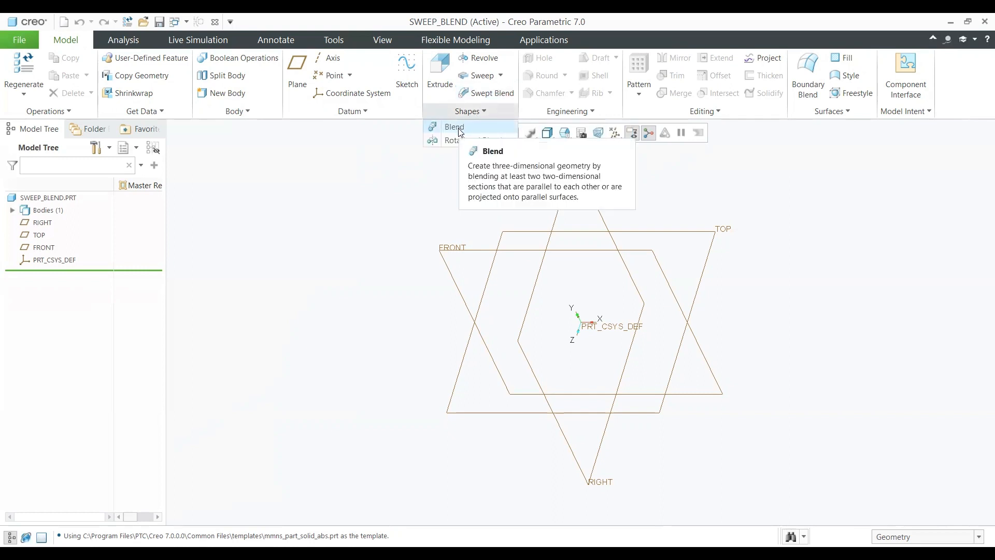
{"action": "left_click", "coordinate": [460, 131]}
{"action": "left_click", "coordinate": [100, 114]}
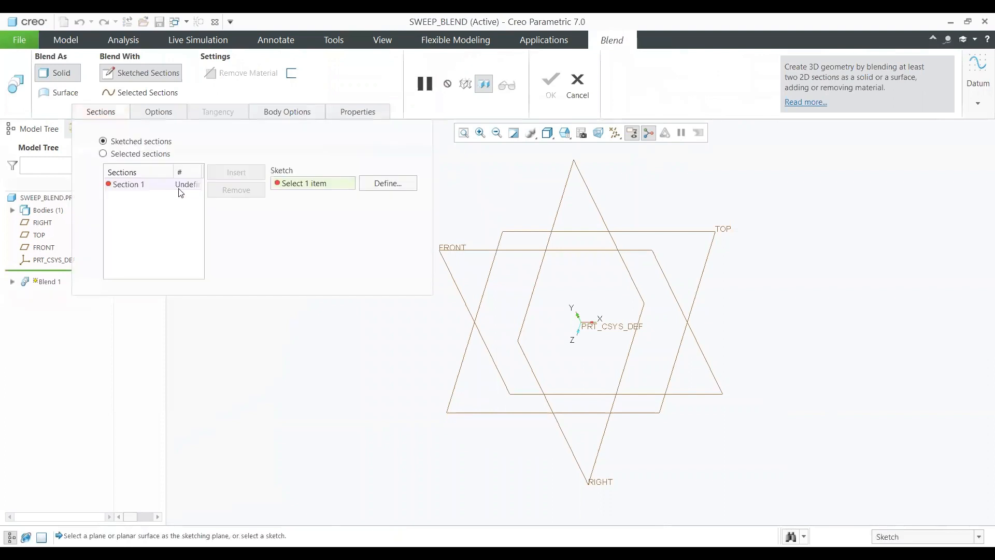
{"action": "left_click", "coordinate": [383, 184]}
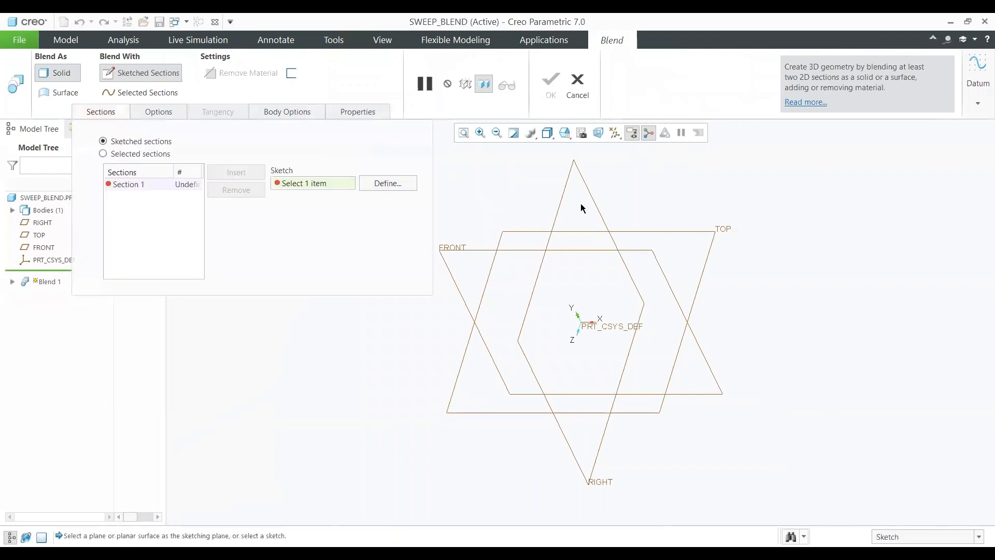
{"action": "left_click", "coordinate": [462, 251]}
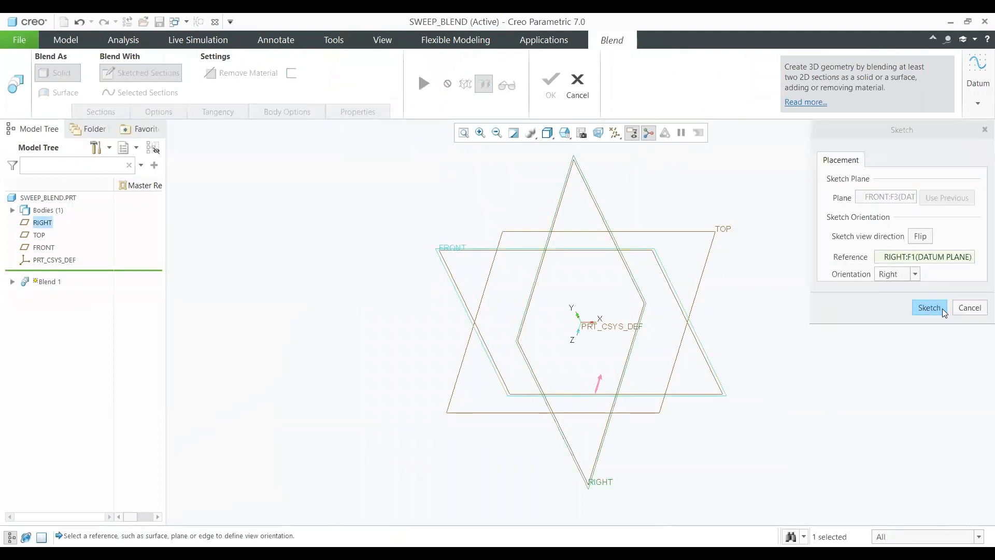
{"action": "left_click", "coordinate": [929, 307]}
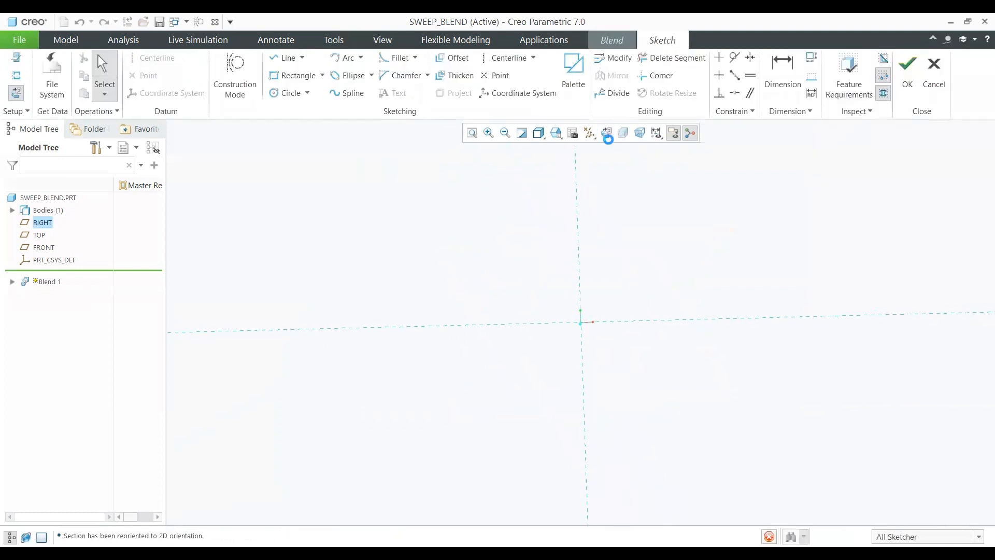
Step: Sketch a center rectangle about 481 by 306 mm at the origin as Section 1 and finish the sketch
{"action": "left_click", "coordinate": [321, 76]}
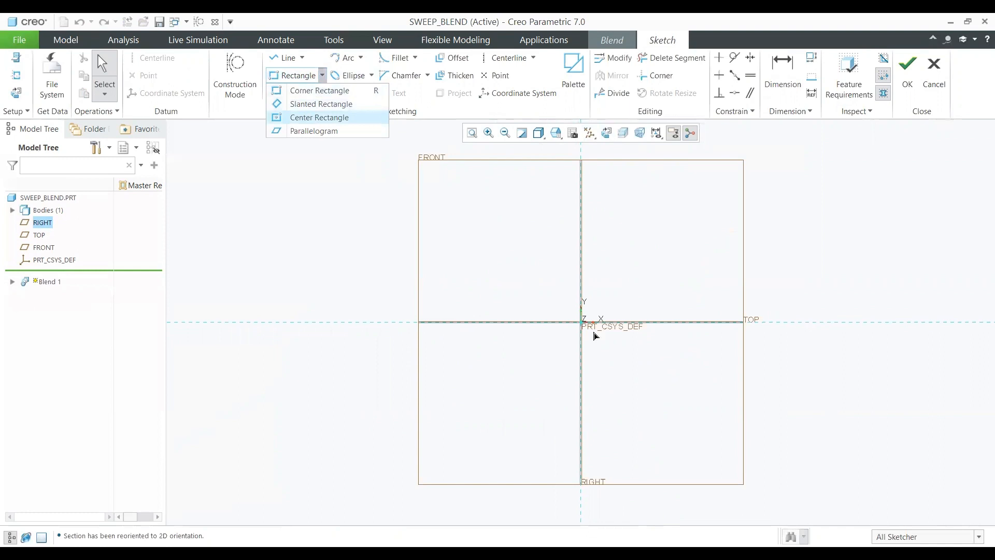
{"action": "left_click", "coordinate": [580, 322]}
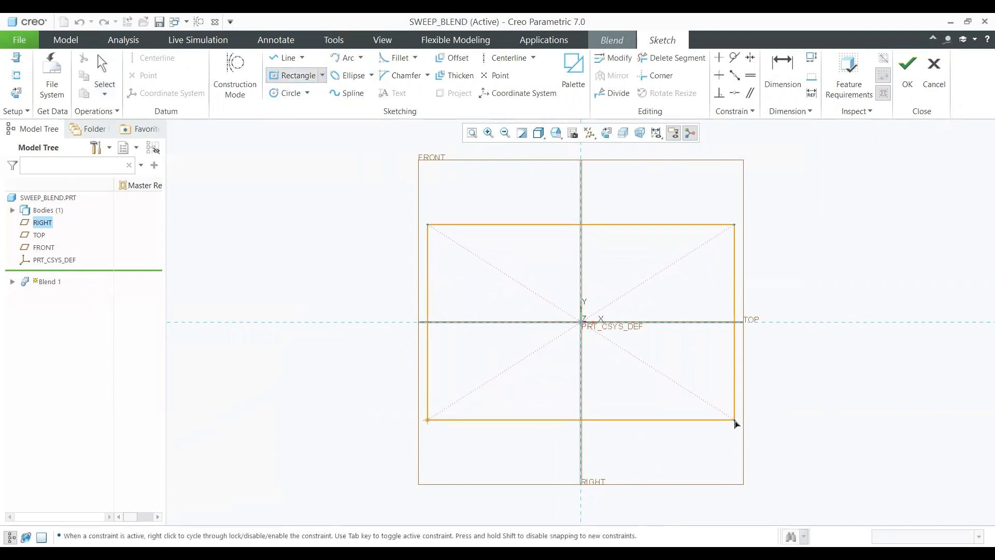
{"action": "left_click", "coordinate": [735, 422]}
{"action": "middle_click", "coordinate": [446, 403]}
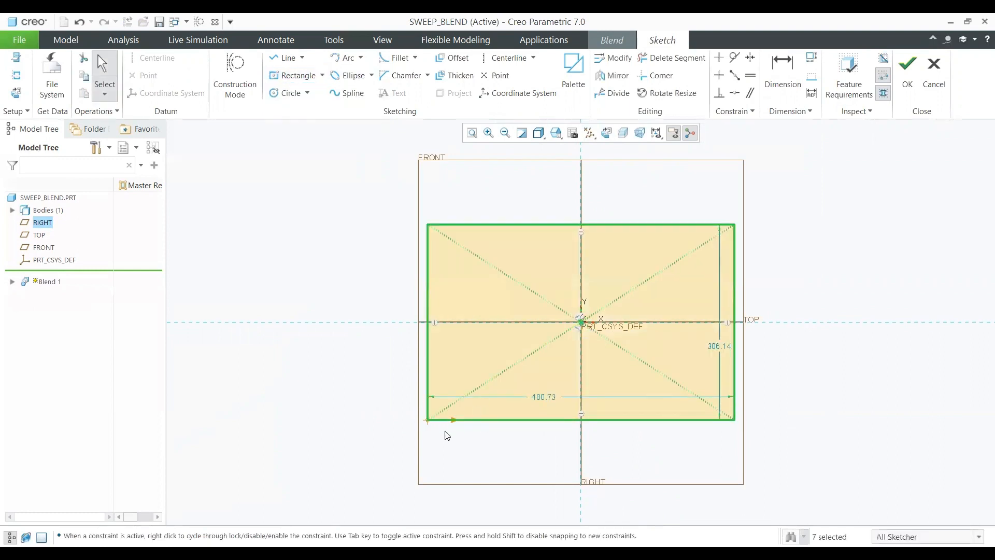
{"action": "scroll", "coordinate": [447, 435], "scroll_direction": "up", "scroll_amount": 4}
{"action": "scroll", "coordinate": [472, 419], "scroll_direction": "down", "scroll_amount": 5}
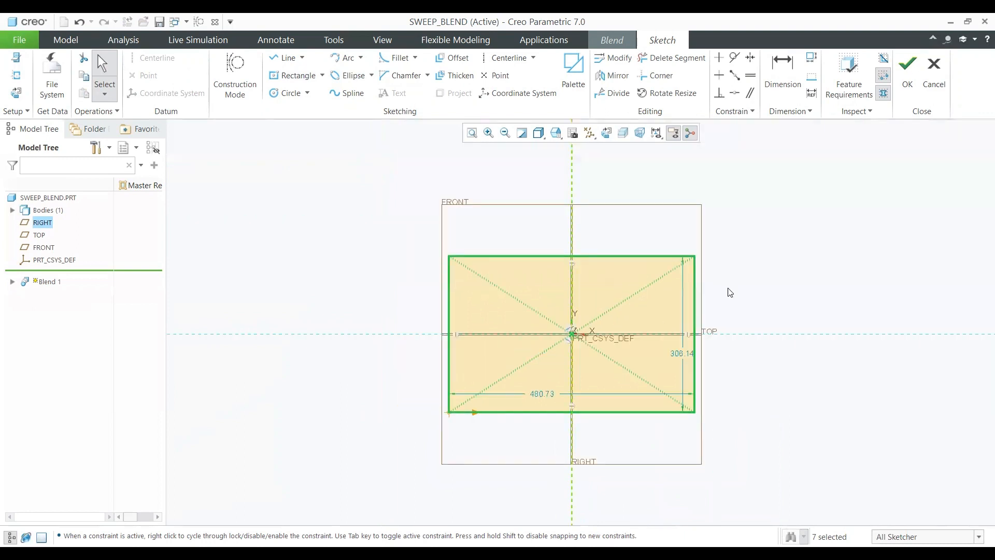
{"action": "left_click", "coordinate": [907, 68]}
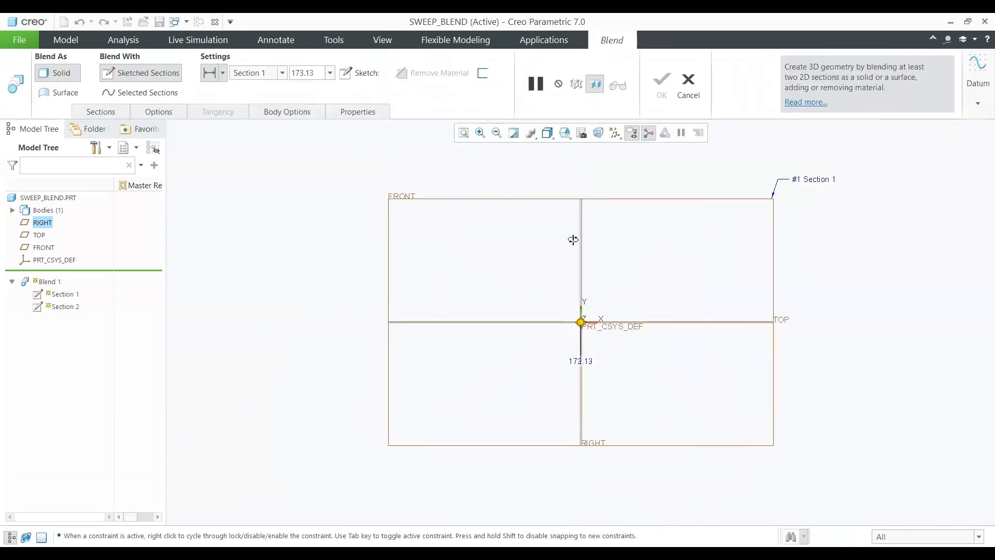
Step: Set Section 2's offset from Section 1 to 200 mm
{"action": "left_click", "coordinate": [101, 111]}
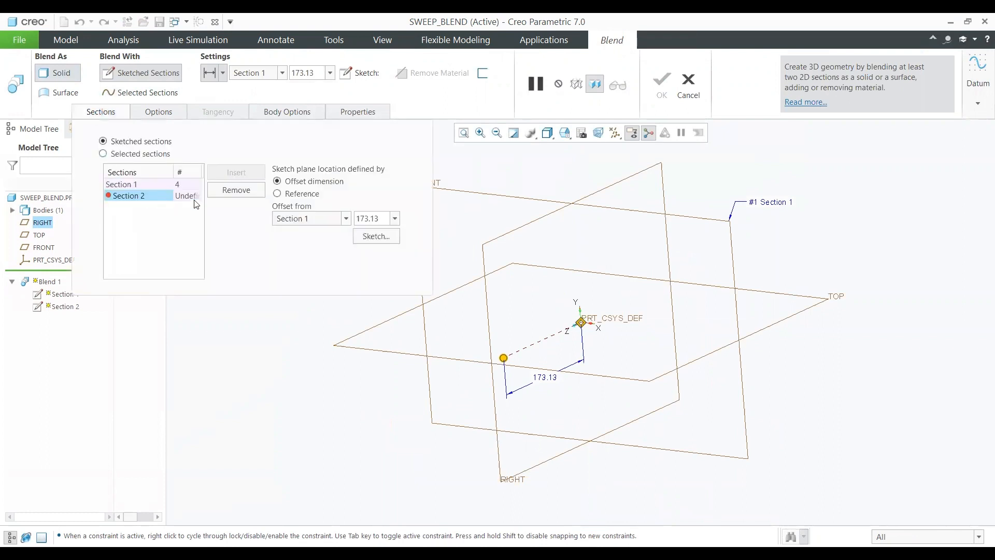
{"action": "double_click", "coordinate": [377, 218]}
{"action": "type", "text": "200"}
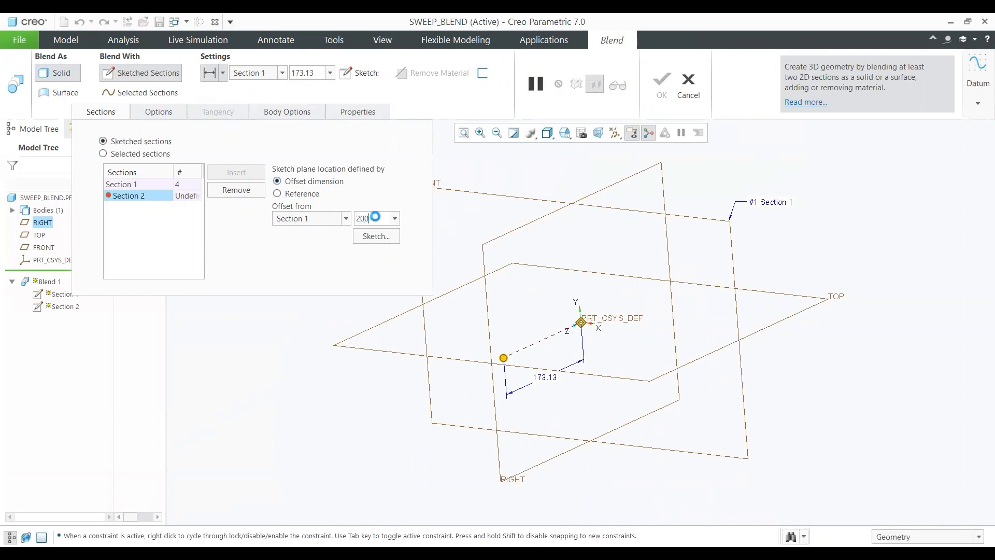
{"action": "key", "text": "Return"}
Step: Sketch a circle about 291 mm in diameter, centred on the origin, as Section 2 and finish the sketch
{"action": "left_click", "coordinate": [387, 238]}
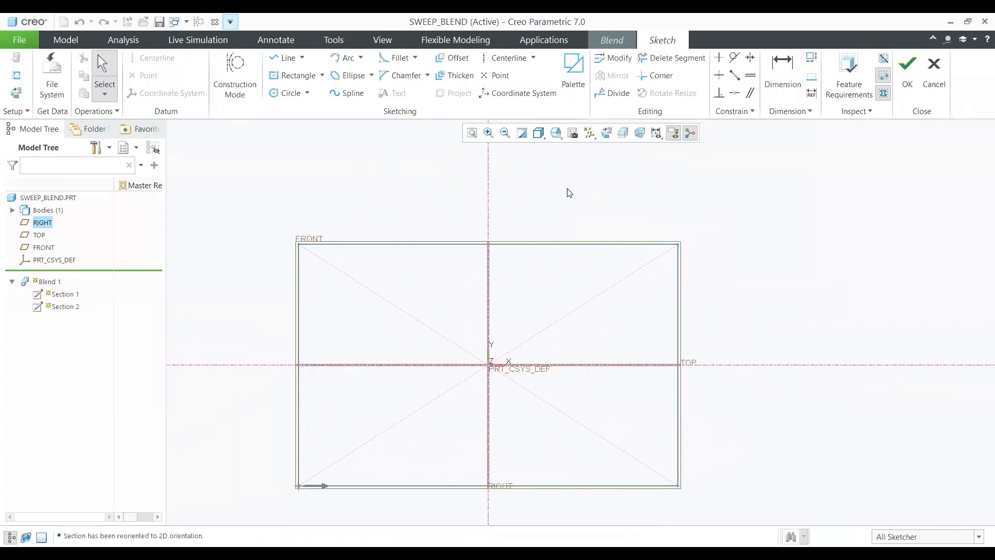
{"action": "left_click", "coordinate": [280, 95]}
{"action": "left_click", "coordinate": [625, 333]}
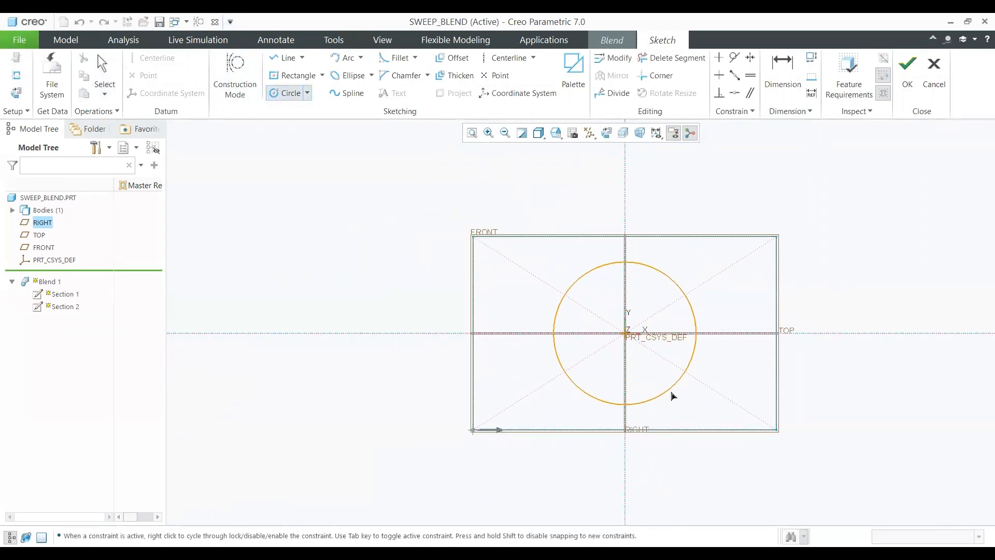
{"action": "left_click", "coordinate": [686, 405]}
{"action": "middle_click", "coordinate": [734, 391]}
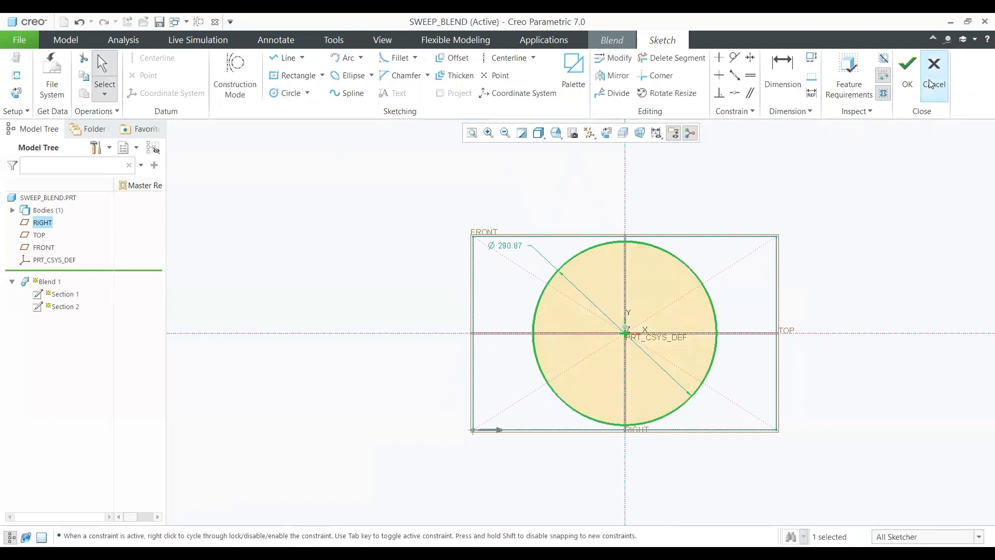
{"action": "left_click", "coordinate": [906, 77]}
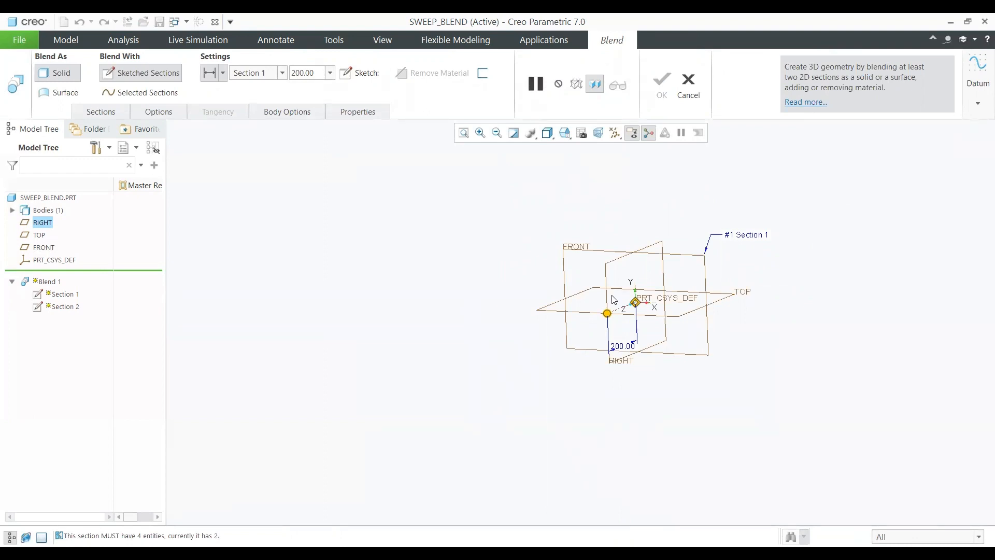
Step: Divide Section 2's circle into four arcs where the rectangle's diagonals cross it, and finish the sketch
{"action": "left_click", "coordinate": [98, 112]}
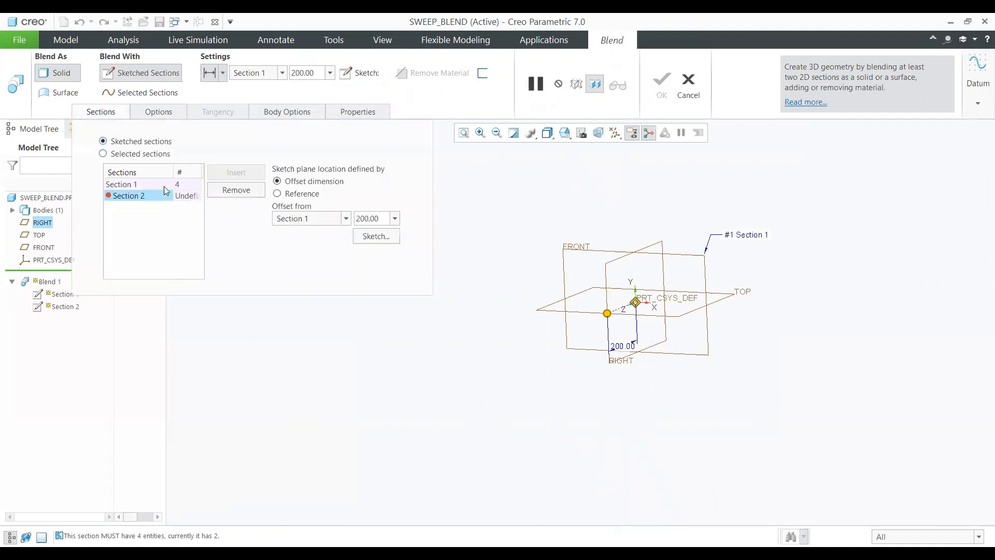
{"action": "left_click", "coordinate": [373, 236]}
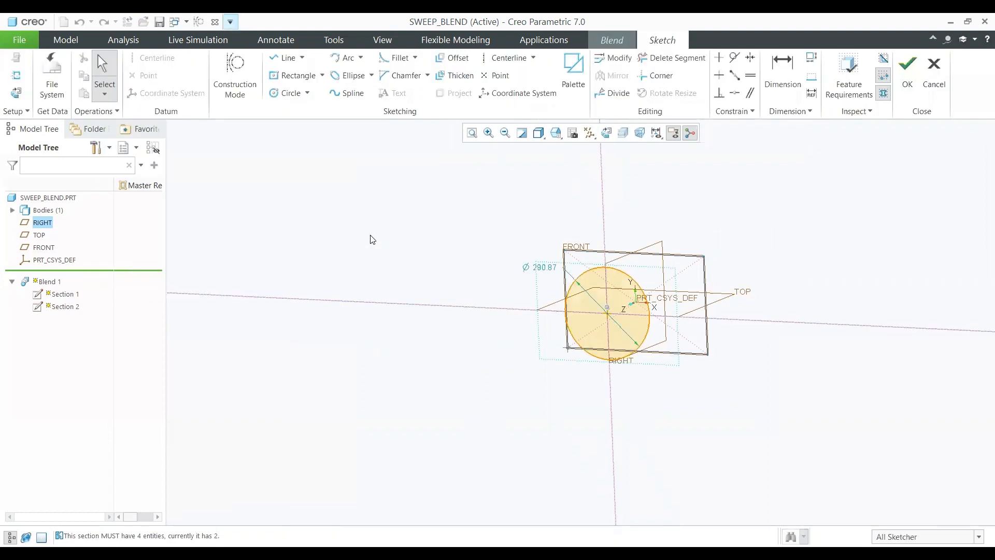
{"action": "left_click", "coordinate": [607, 136]}
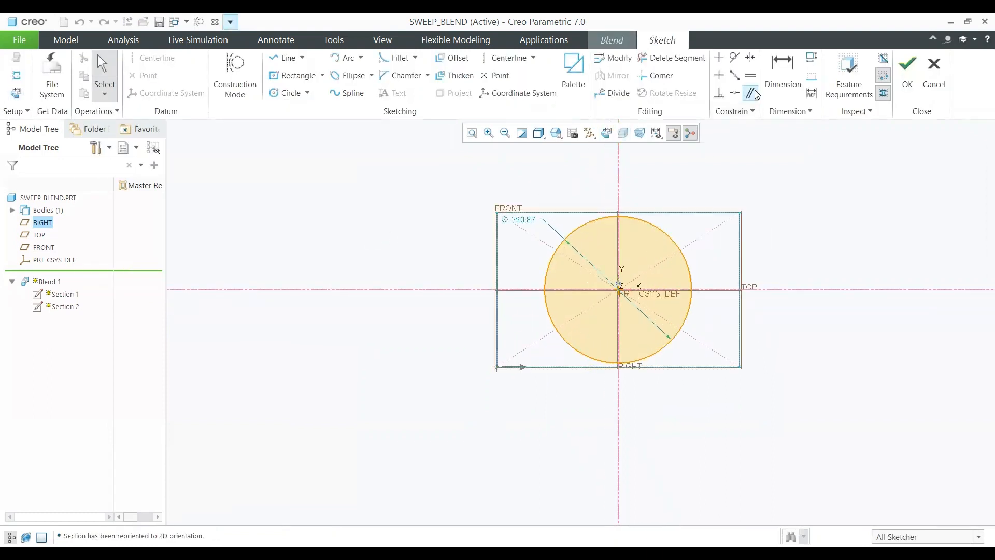
{"action": "left_click", "coordinate": [621, 98]}
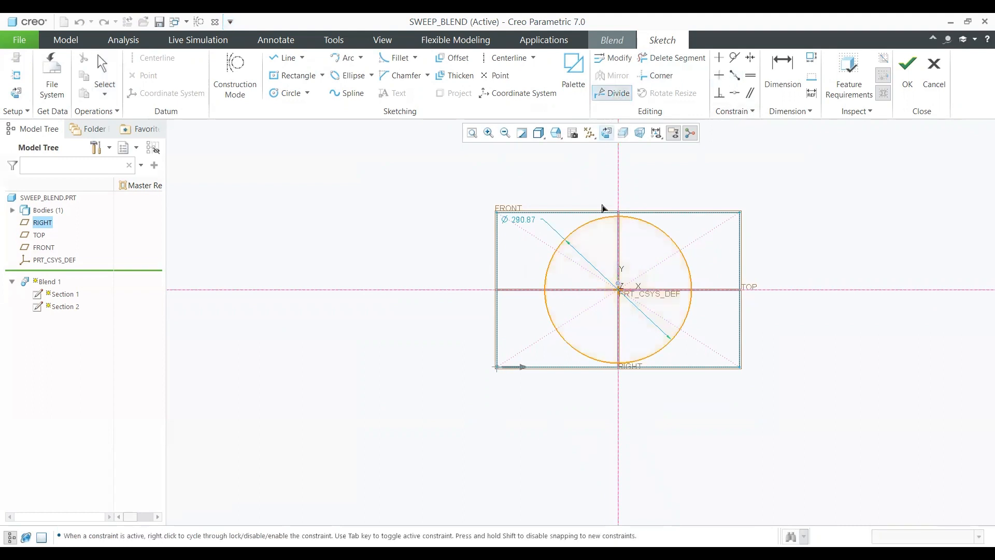
{"action": "left_click", "coordinate": [557, 331]}
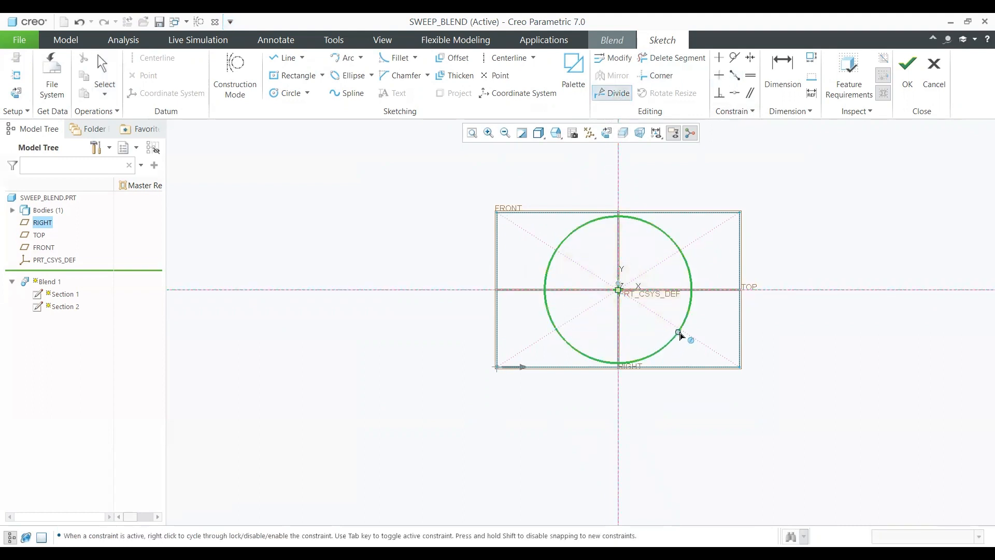
{"action": "left_click", "coordinate": [679, 331]}
{"action": "left_click", "coordinate": [680, 251]}
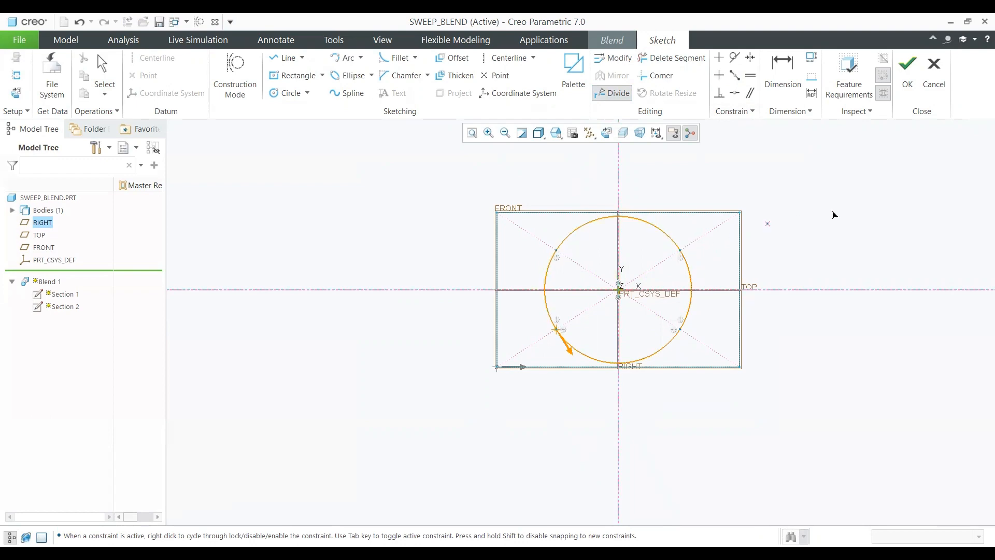
{"action": "left_click", "coordinate": [906, 70]}
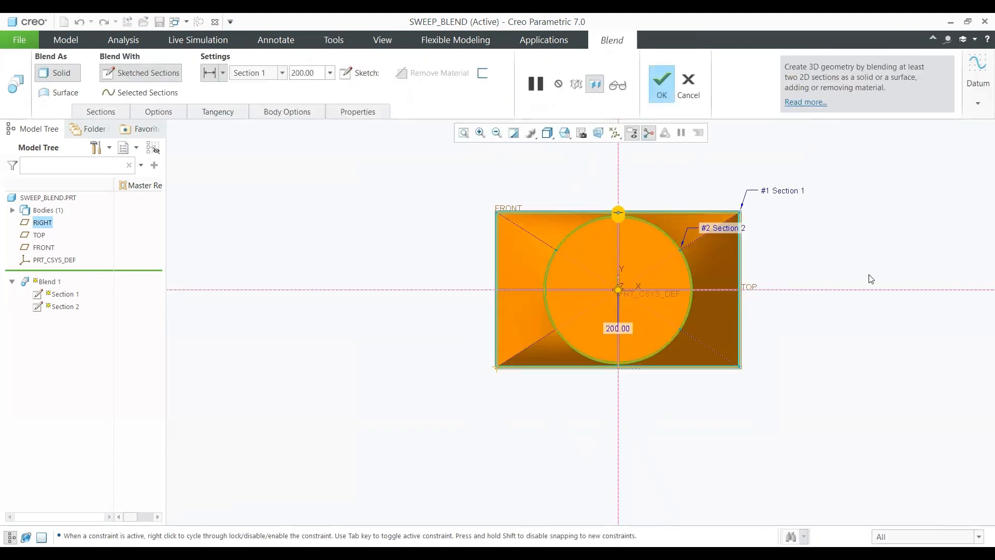
{"action": "middle_click_drag", "start_coordinate": [590, 272], "coordinate": [564, 267]}
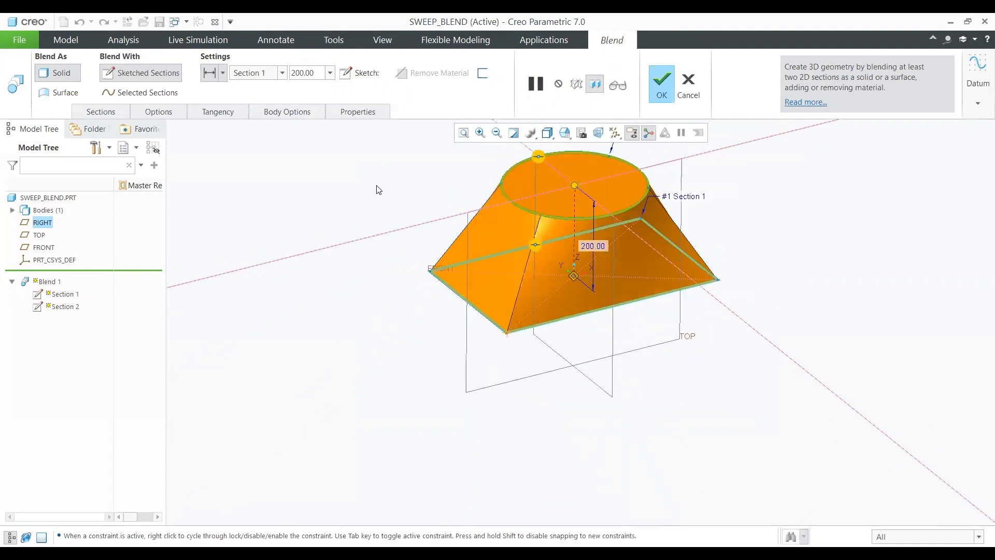
{"action": "scroll", "coordinate": [455, 276], "scroll_direction": "down", "scroll_amount": 3}
{"action": "scroll", "coordinate": [480, 338], "scroll_direction": "up", "scroll_amount": 5}
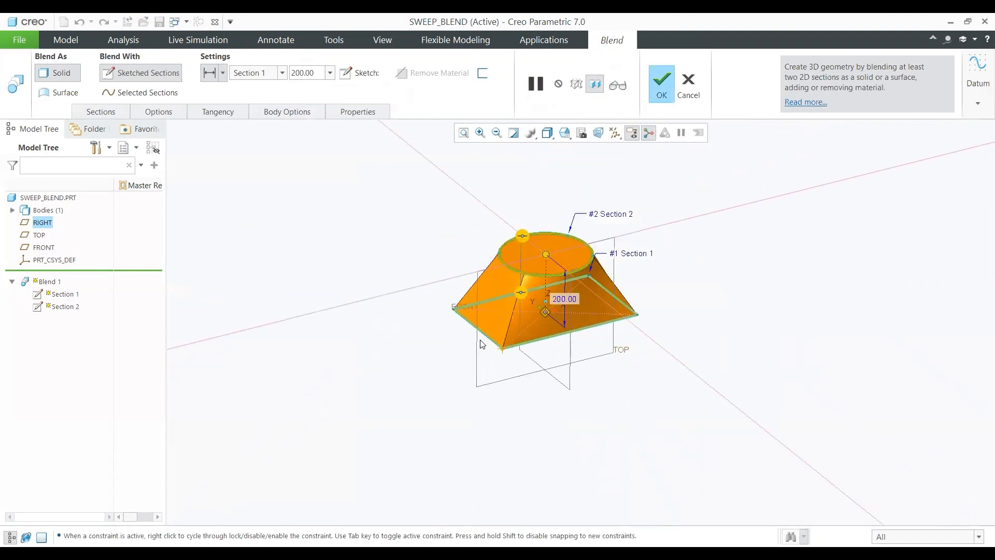
{"action": "left_click", "coordinate": [93, 113]}
{"action": "left_click", "coordinate": [370, 236]}
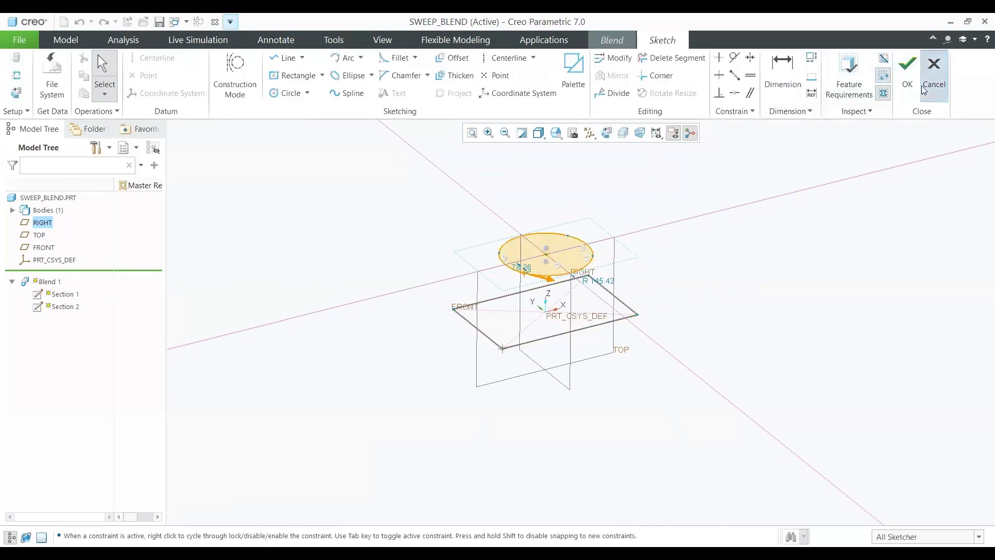
{"action": "left_click", "coordinate": [924, 90]}
{"action": "left_click", "coordinate": [539, 309]}
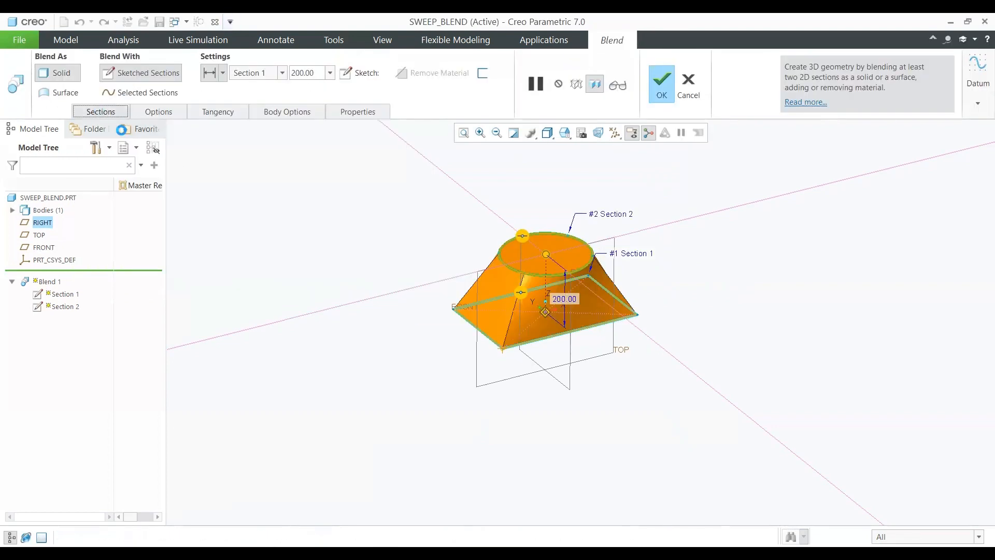
Step: Insert a third blend section offset 200 mm from Section 2
{"action": "left_click", "coordinate": [246, 175]}
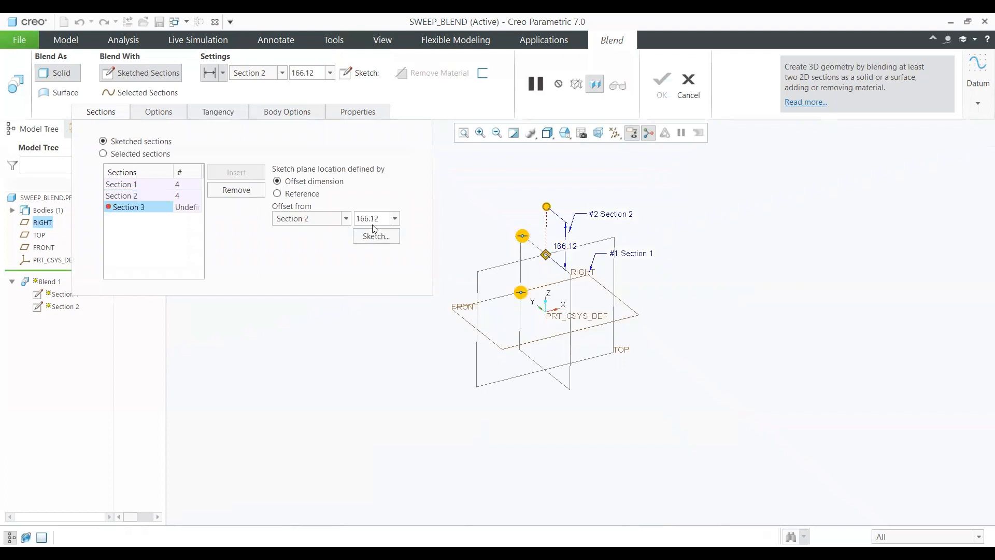
{"action": "double_click", "coordinate": [378, 220]}
{"action": "type", "text": "200"}
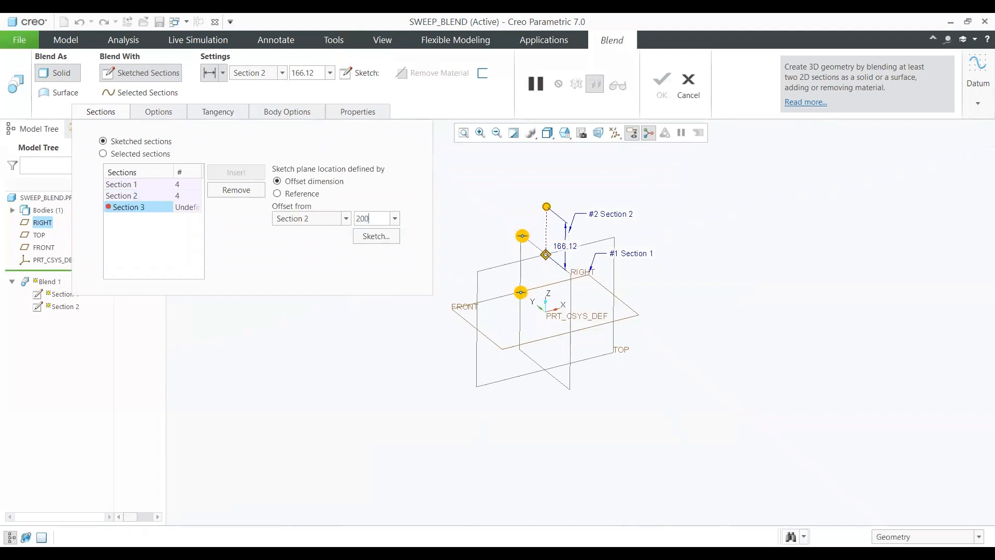
{"action": "key", "text": "Return"}
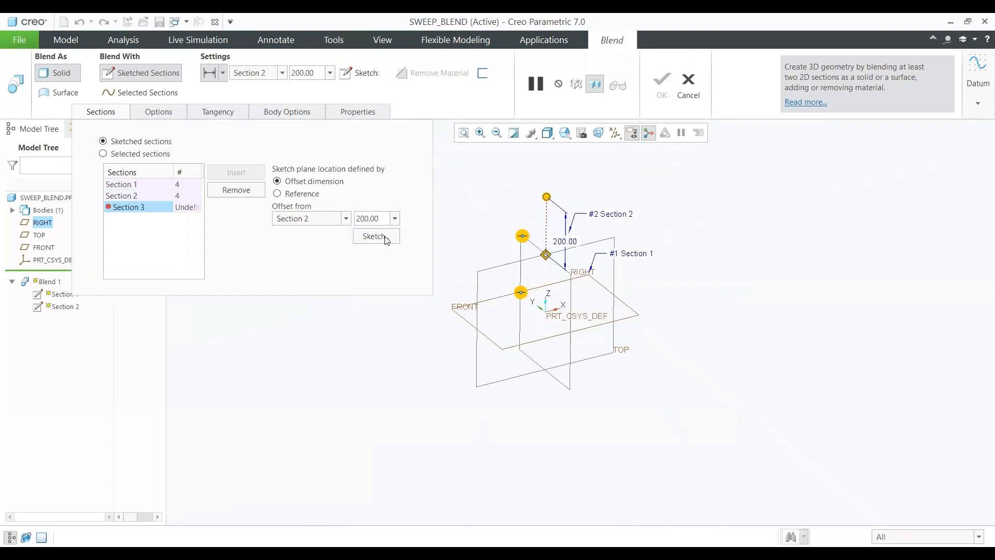
Step: Sketch a center rectangle about 488 by 305 mm at the origin as Section 3, finish the sketch and inspect the blend preview
{"action": "left_click", "coordinate": [381, 236]}
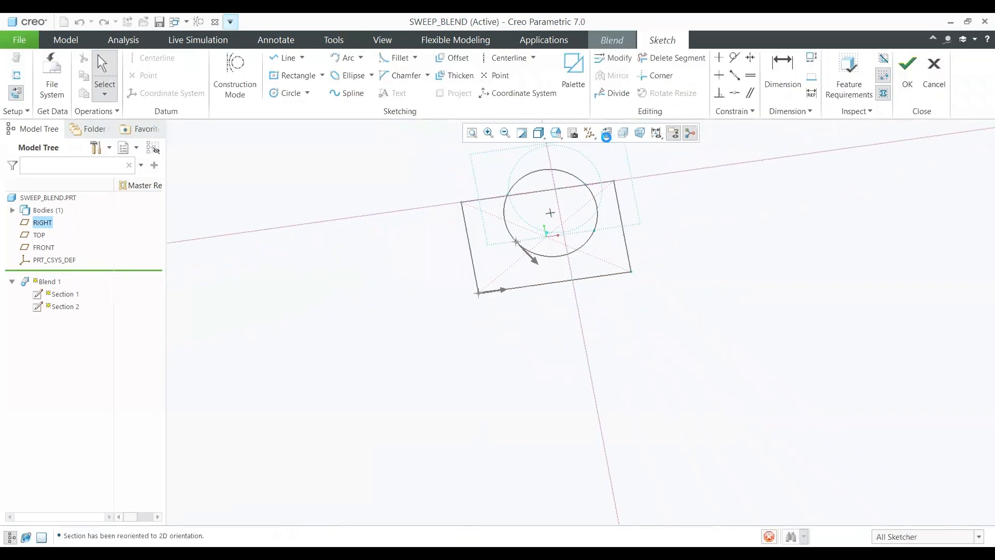
{"action": "left_click", "coordinate": [294, 75]}
{"action": "left_click", "coordinate": [521, 258]}
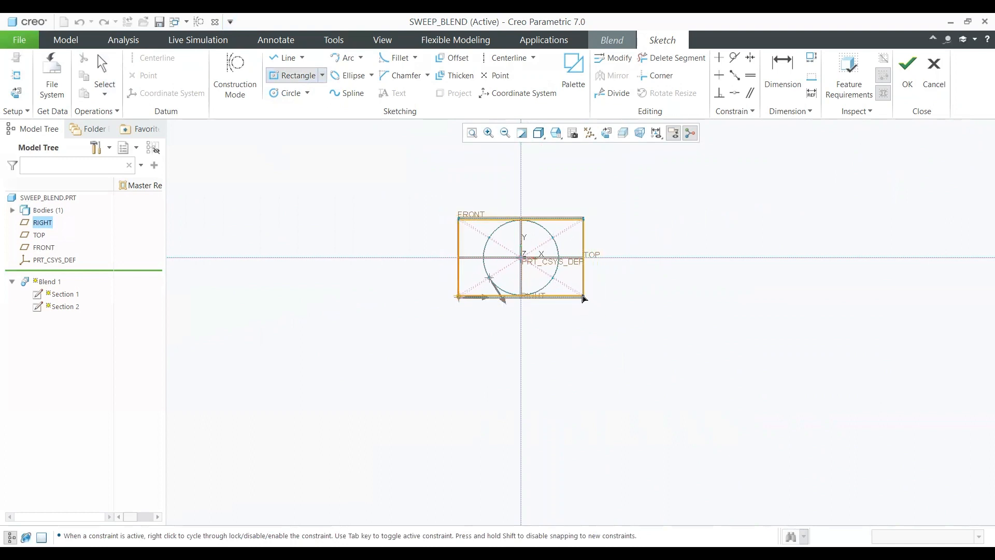
{"action": "left_click", "coordinate": [585, 300]}
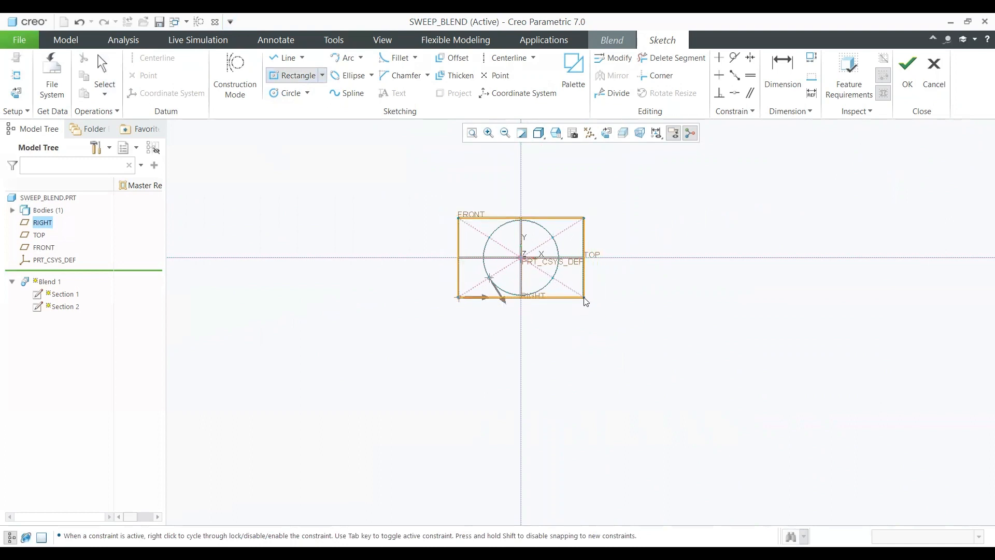
{"action": "middle_click", "coordinate": [637, 296]}
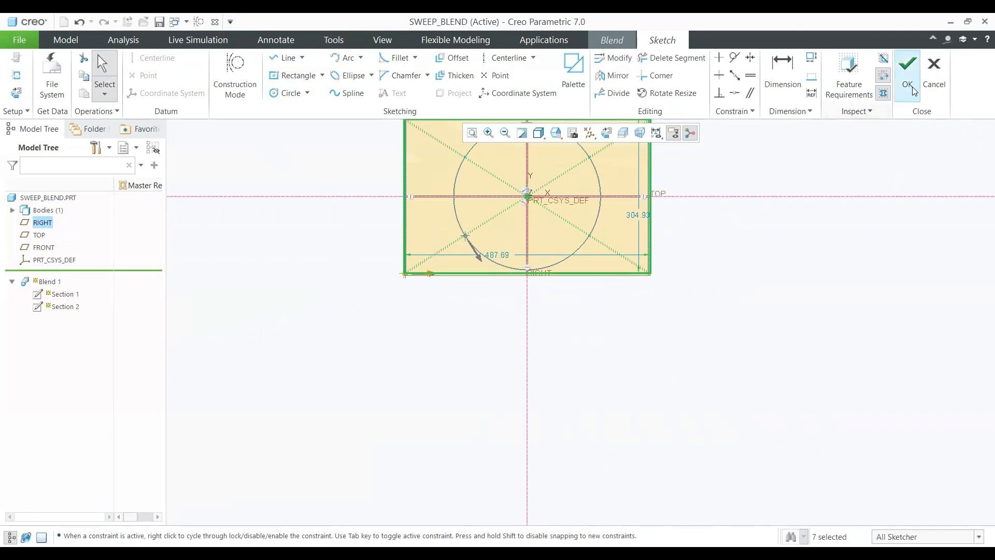
{"action": "middle_click_drag", "start_coordinate": [691, 325], "coordinate": [511, 239]}
{"action": "scroll", "coordinate": [549, 253], "scroll_direction": "down", "scroll_amount": 5}
{"action": "scroll", "coordinate": [550, 253], "scroll_direction": "up", "scroll_amount": 5}
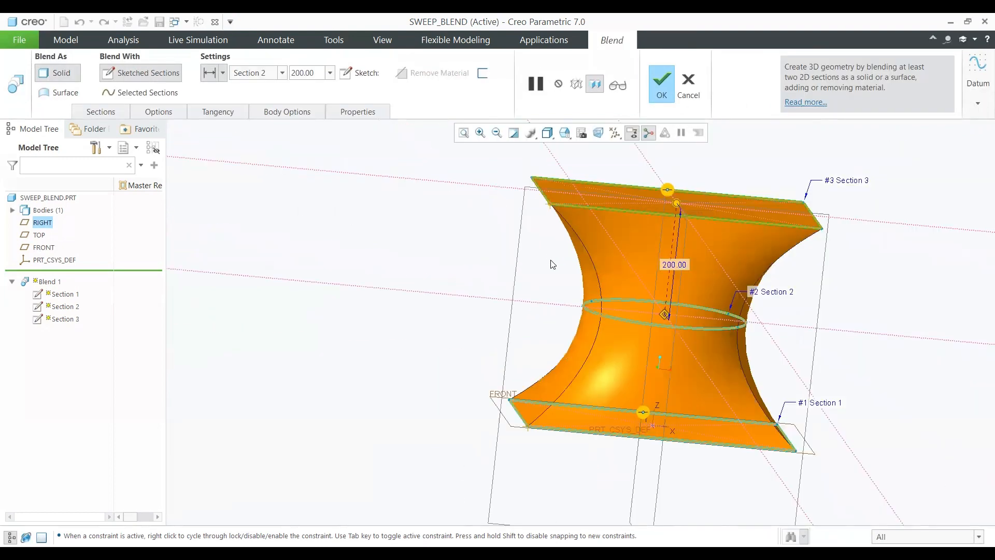
Step: Complete the three-section solid blend and check the finished shape
{"action": "left_click", "coordinate": [660, 83]}
{"action": "middle_click_drag", "start_coordinate": [448, 296], "coordinate": [461, 319]}
{"action": "left_click", "coordinate": [815, 314]}
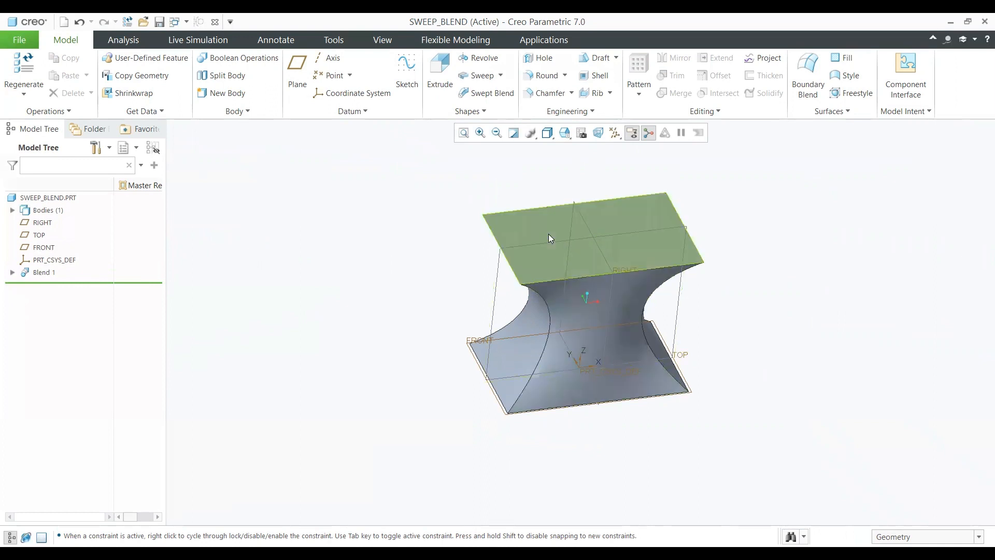
Step: Delete the Blend 1 feature from the part
{"action": "left_click", "coordinate": [44, 273]}
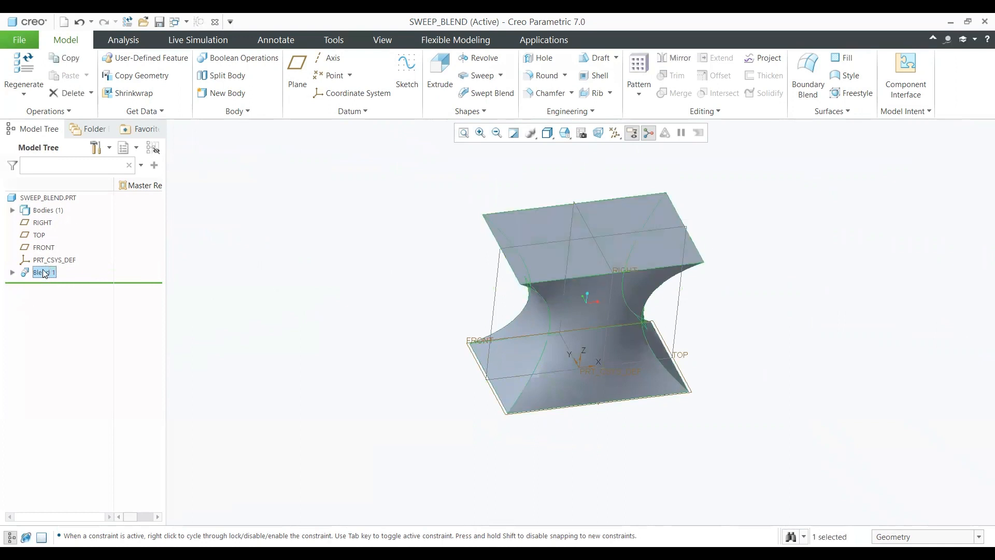
{"action": "right_click", "coordinate": [46, 274]}
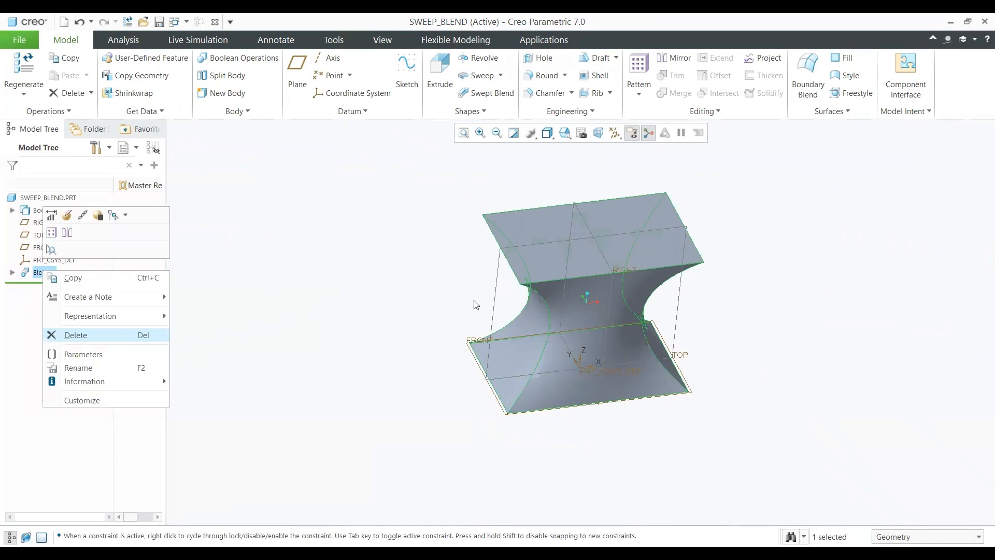
{"action": "key", "text": "Delete"}
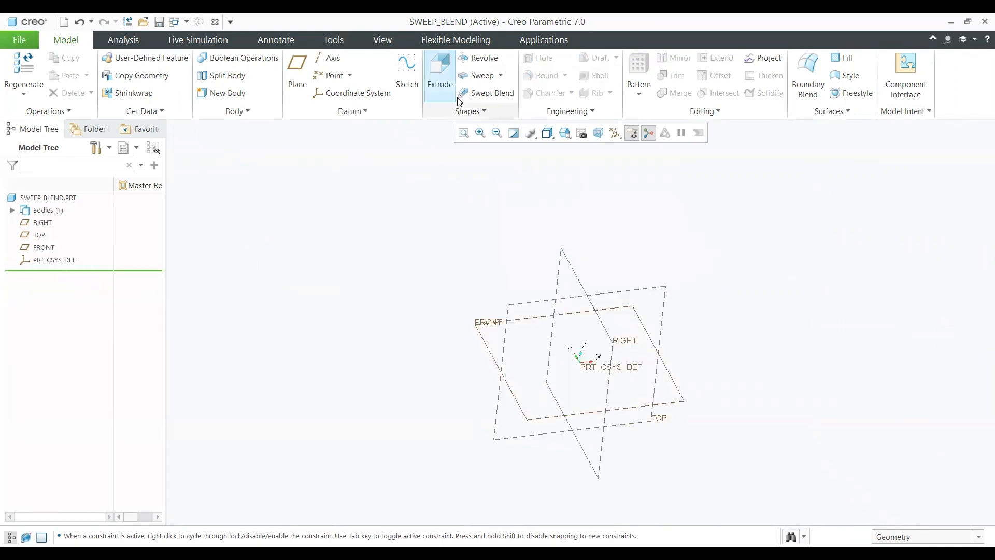
Step: Start a sketch on the FRONT plane and draw a vertical line about 333 mm long, about 132 mm left of the vertical reference
{"action": "left_click", "coordinate": [490, 323]}
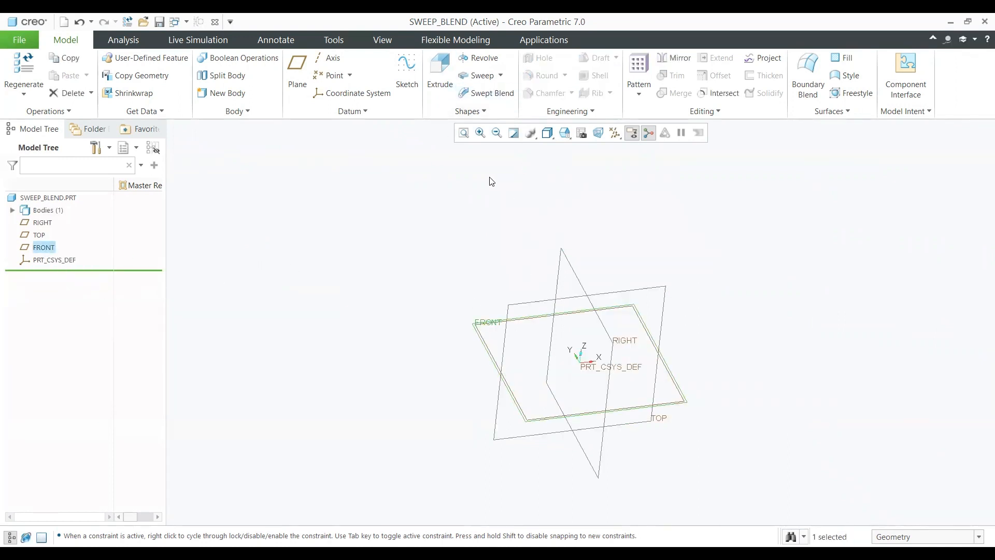
{"action": "left_click", "coordinate": [406, 72]}
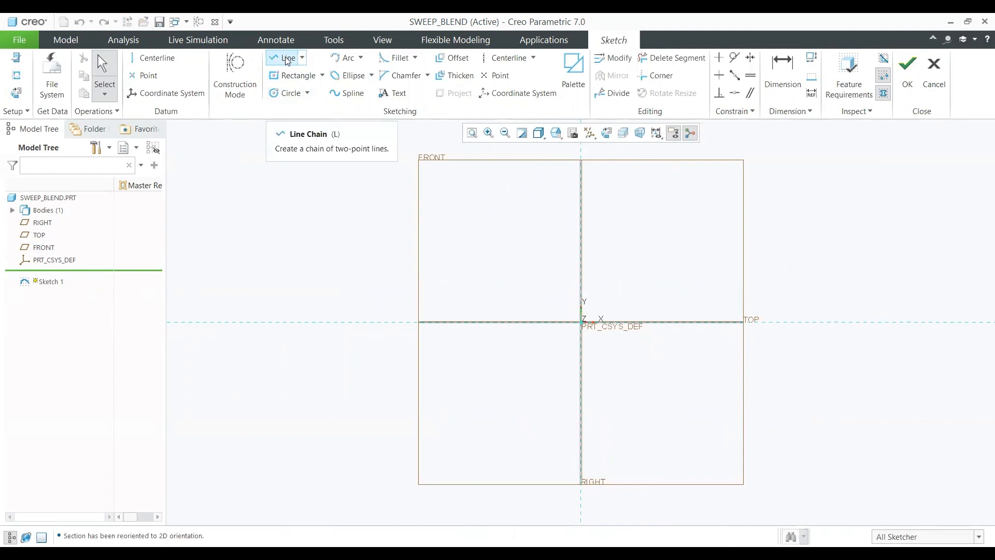
{"action": "left_click", "coordinate": [286, 58]}
{"action": "left_click", "coordinate": [496, 215]}
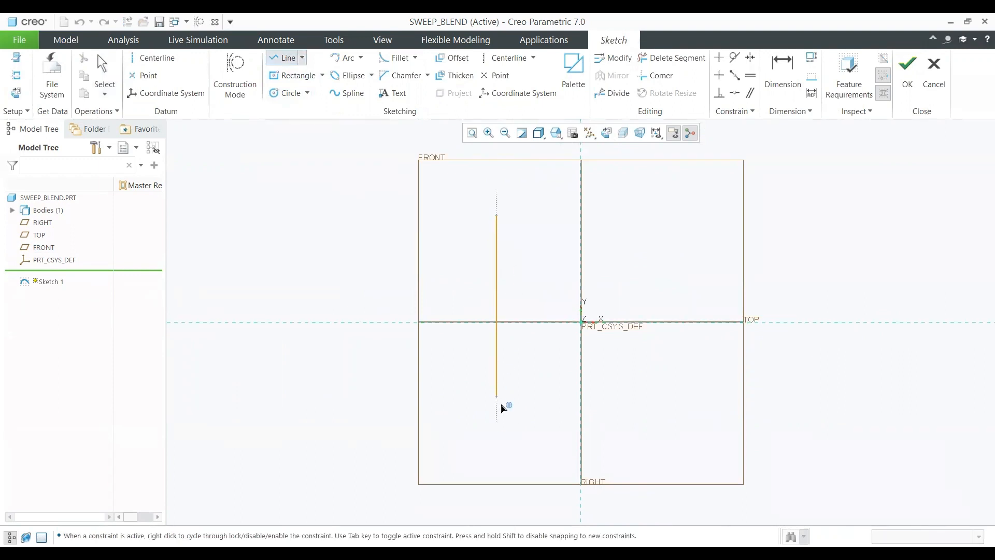
{"action": "left_click", "coordinate": [498, 428]}
{"action": "middle_click", "coordinate": [566, 393]}
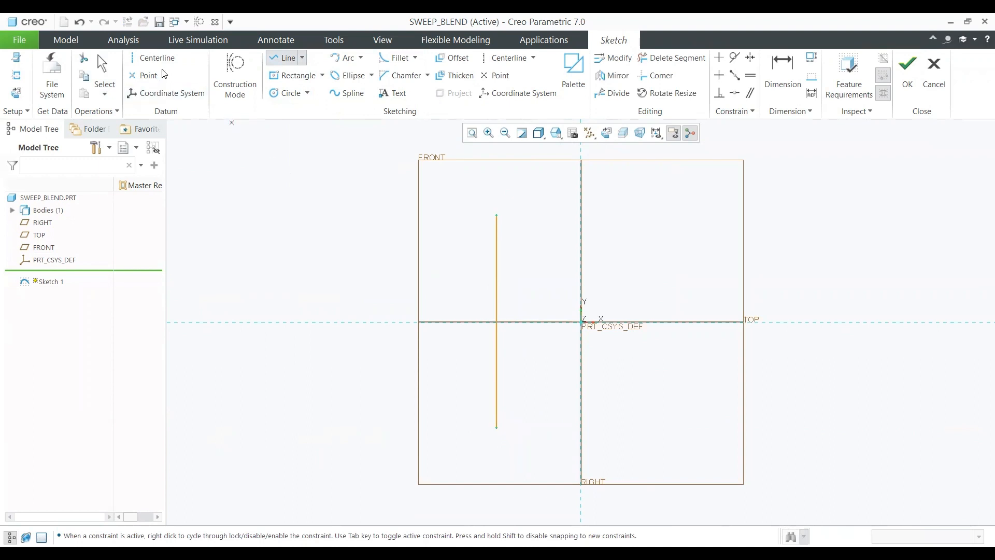
Step: Add a vertical datum centerline through the origin and finish the sketch
{"action": "left_click", "coordinate": [151, 58]}
{"action": "left_click", "coordinate": [581, 210]}
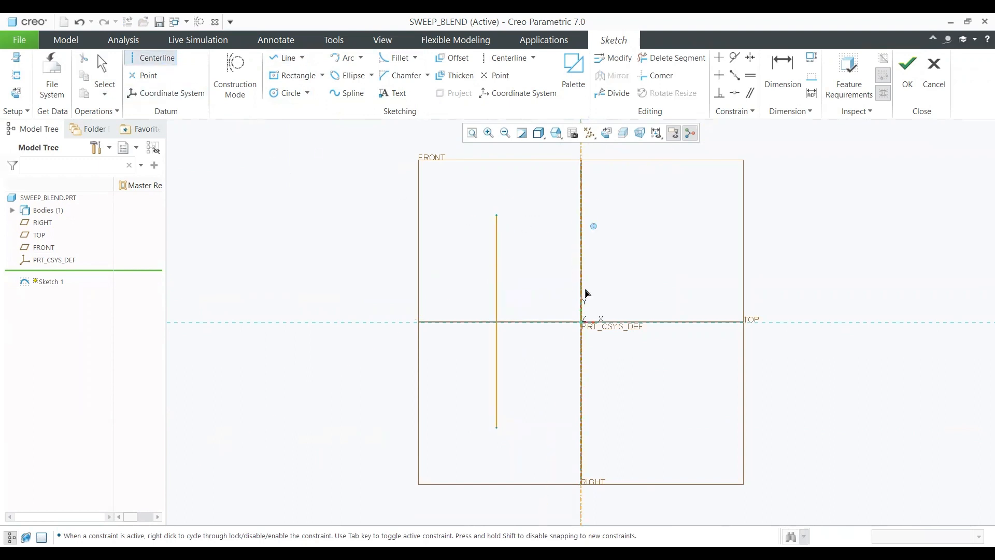
{"action": "left_click", "coordinate": [581, 356]}
{"action": "middle_click", "coordinate": [644, 369]}
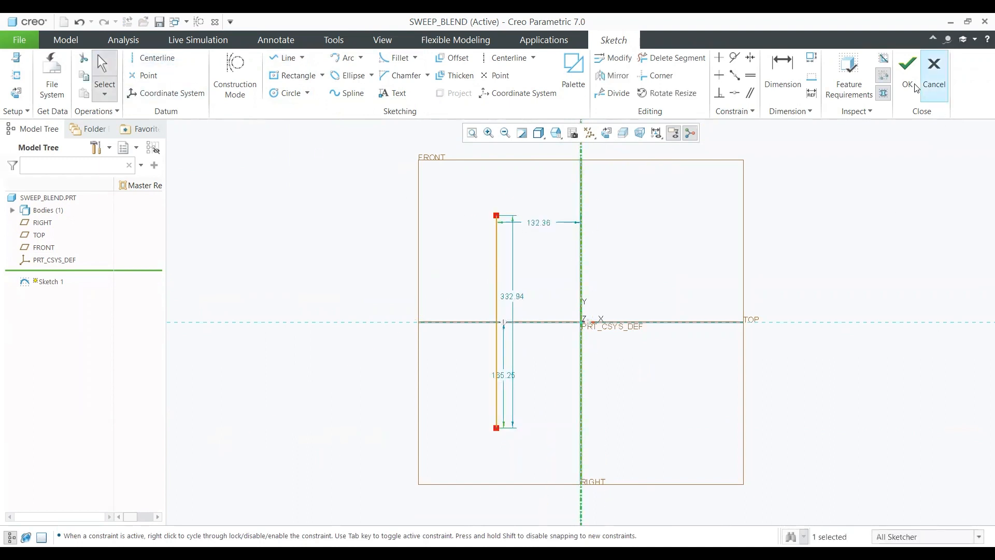
{"action": "left_click", "coordinate": [908, 70]}
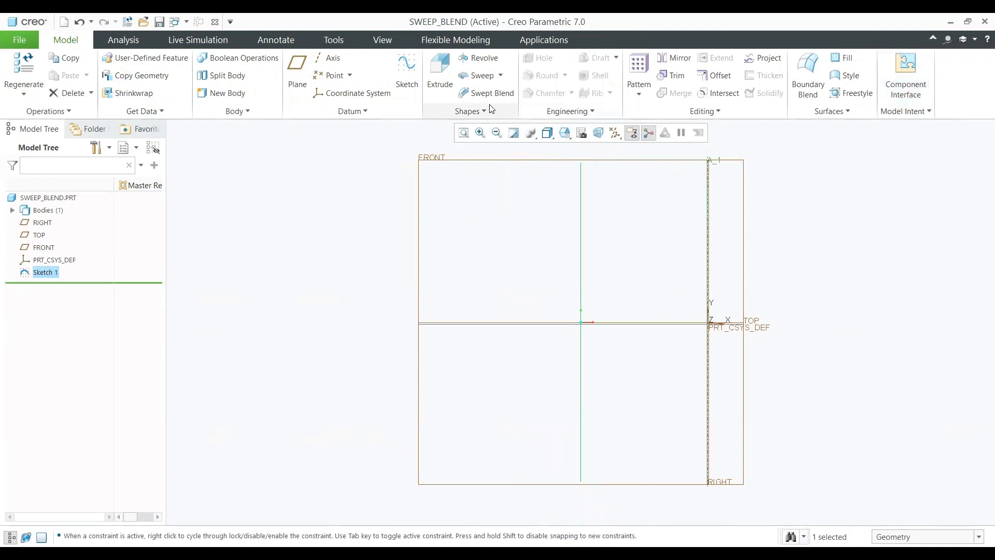
Step: Start a surface Rotational Blend using Sketch 1 as Section 1 and the sketch's datum axis A_1 as axis of revolution
{"action": "left_click", "coordinate": [490, 110]}
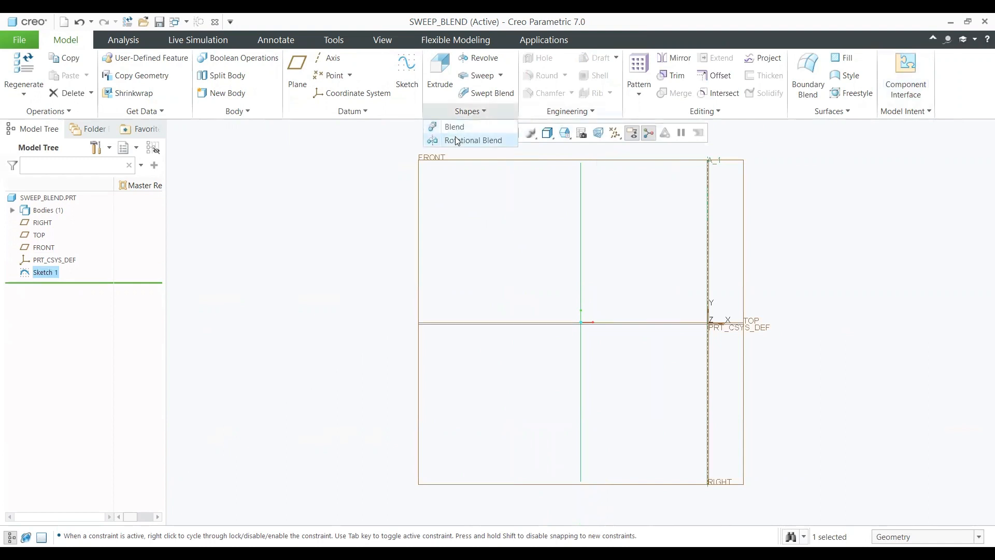
{"action": "left_click", "coordinate": [457, 140]}
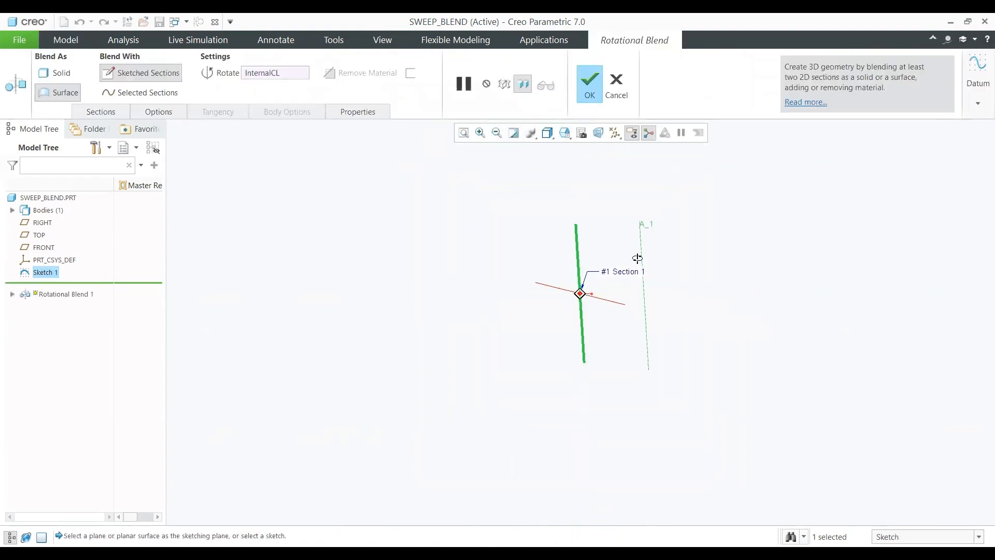
{"action": "left_click", "coordinate": [100, 111]}
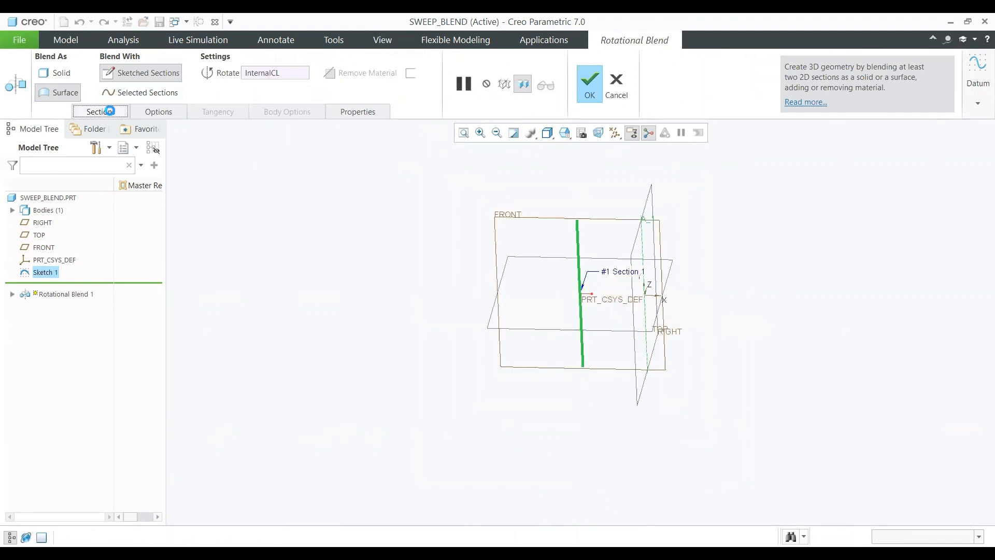
{"action": "left_click", "coordinate": [336, 213]}
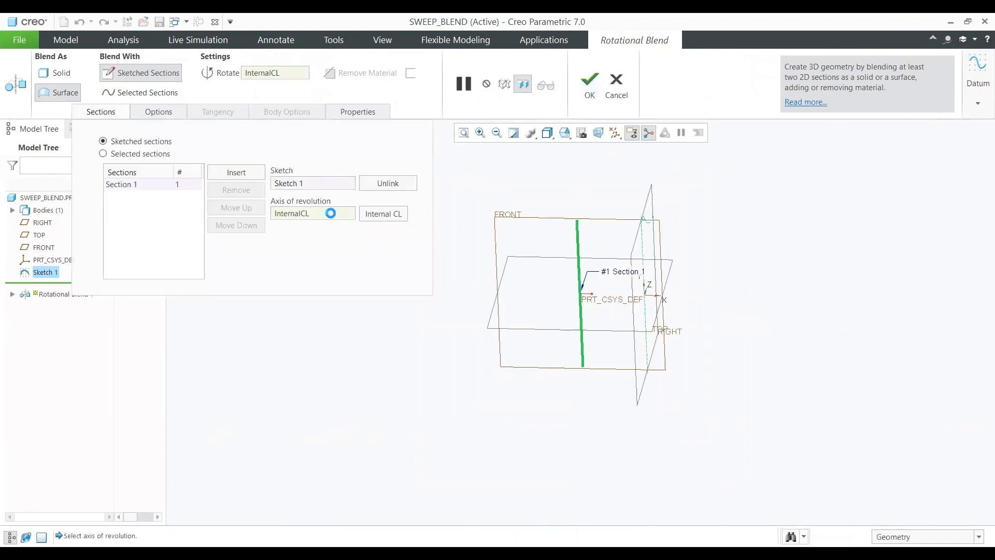
{"action": "left_click", "coordinate": [394, 216]}
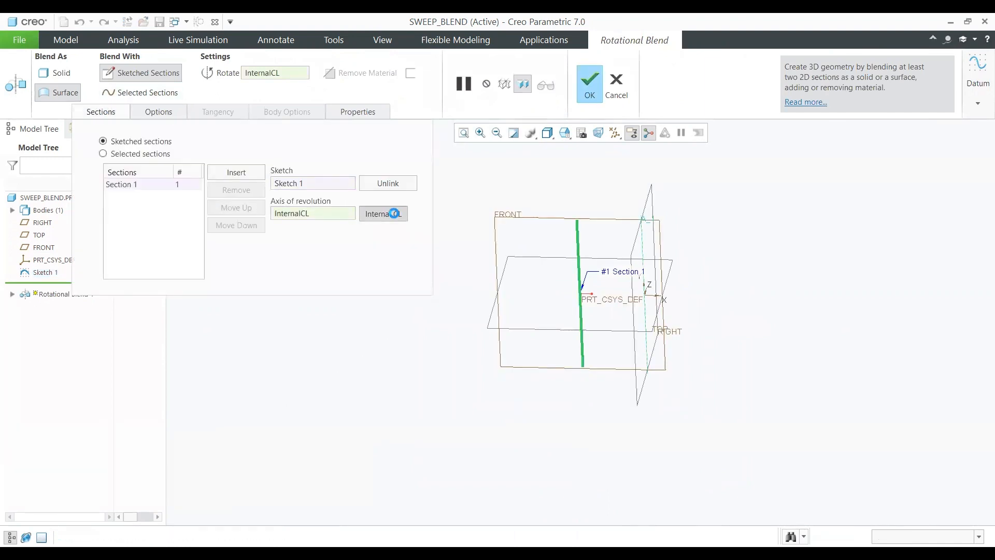
{"action": "left_click", "coordinate": [642, 258]}
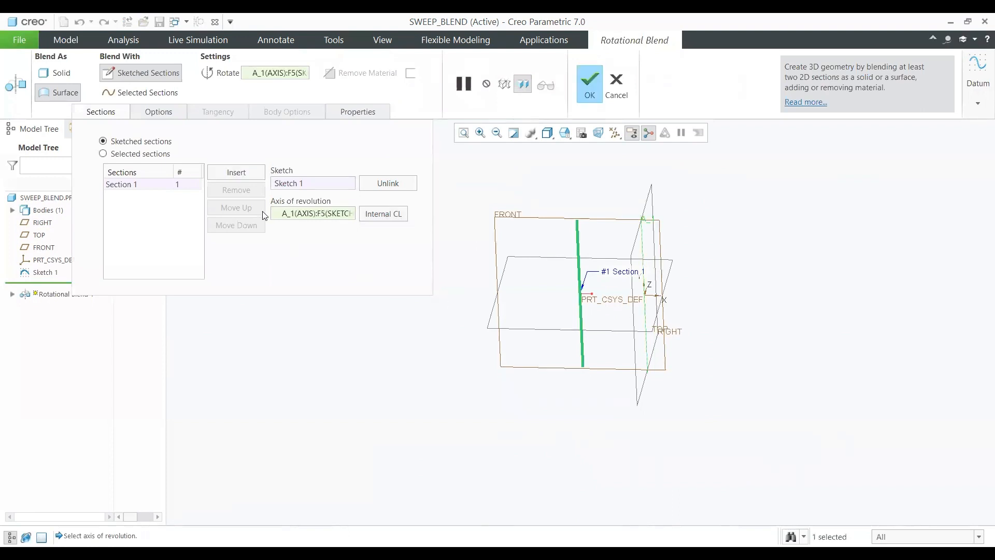
Step: Insert Section 2 at a 60° offset from Section 1 and open its sketch
{"action": "left_click", "coordinate": [235, 173]}
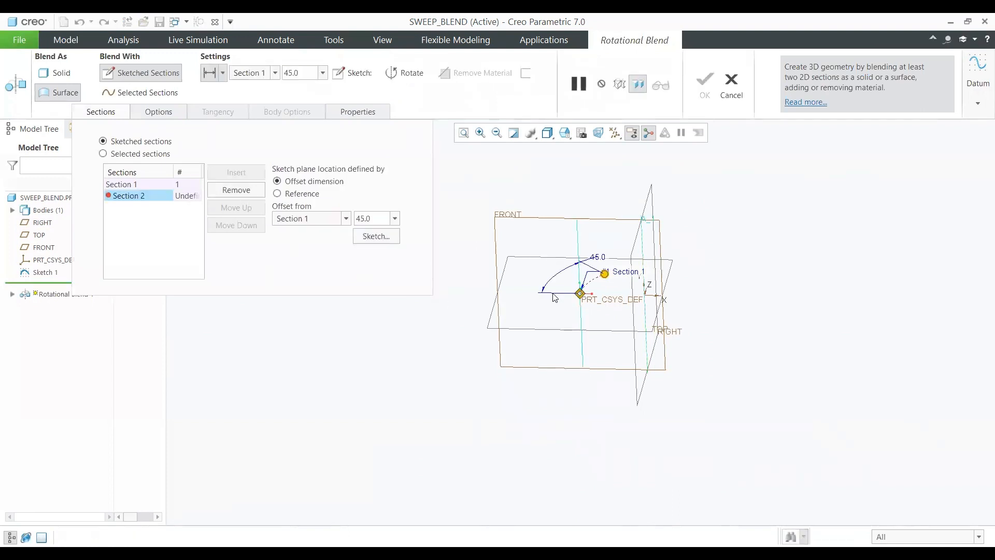
{"action": "middle_click_drag", "start_coordinate": [555, 297], "coordinate": [650, 288]}
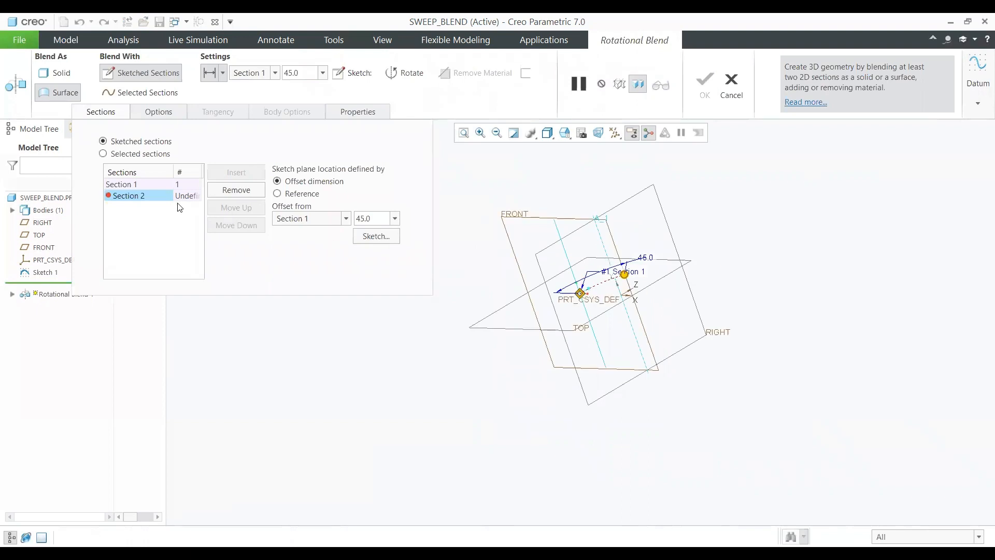
{"action": "double_click", "coordinate": [384, 219]}
{"action": "type", "text": "60"}
{"action": "key", "text": "Return"}
{"action": "left_click", "coordinate": [376, 236]}
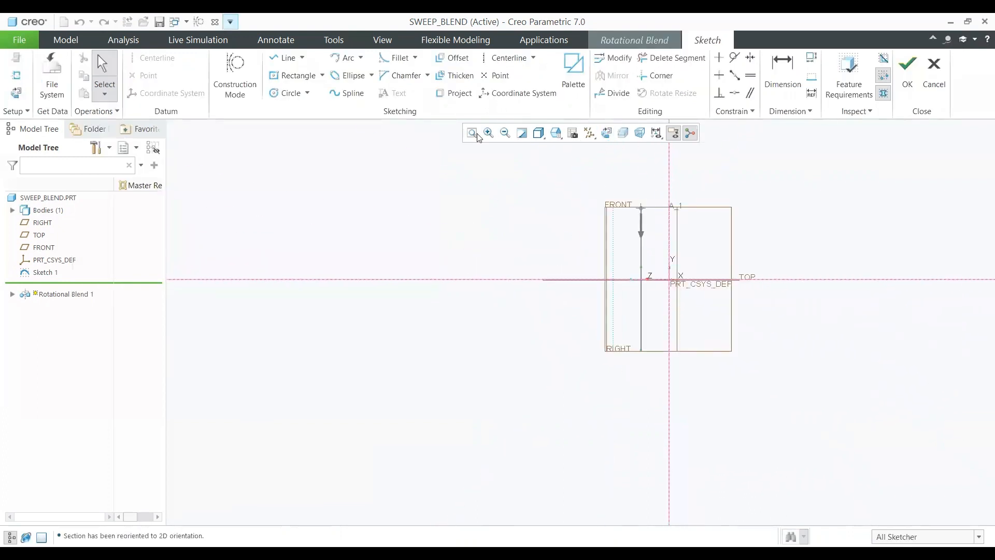
Step: Sketch a vertical line spanning Section 1's height as Section 2 and finish the sketch
{"action": "key", "text": "l"}
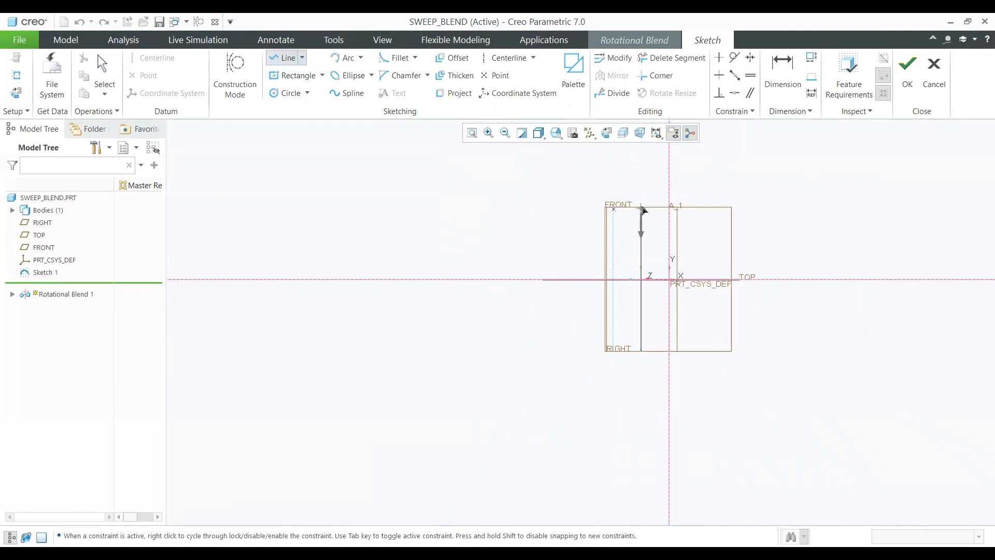
{"action": "left_click", "coordinate": [642, 208]}
{"action": "left_click", "coordinate": [641, 351]}
{"action": "middle_click", "coordinate": [535, 297]}
{"action": "left_click", "coordinate": [904, 77]}
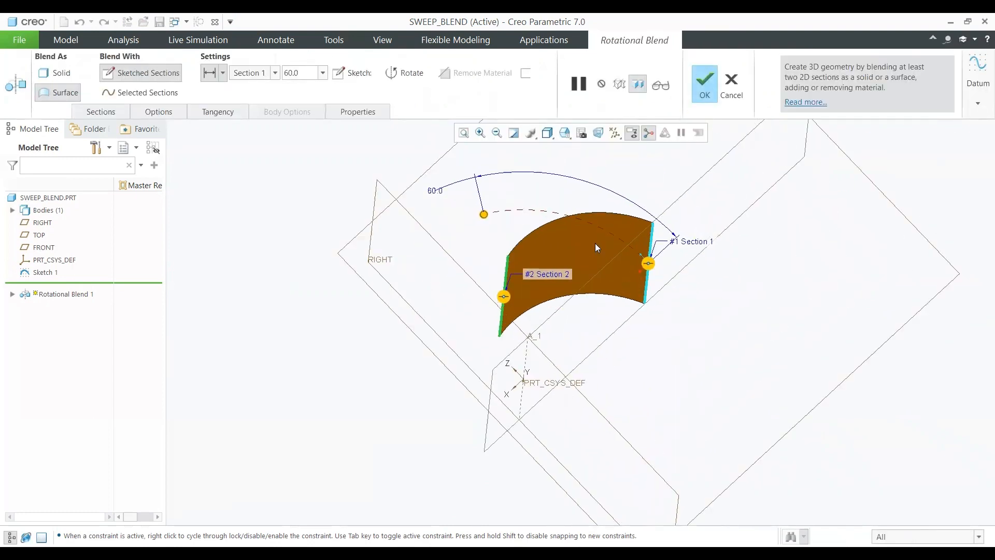
Step: Inspect the curved surface preview from several angles and complete the rotational blend
{"action": "scroll", "coordinate": [595, 246], "scroll_direction": "down", "scroll_amount": 2}
{"action": "scroll", "coordinate": [439, 229], "scroll_direction": "up", "scroll_amount": 3}
{"action": "middle_click_drag", "start_coordinate": [443, 241], "coordinate": [422, 264]}
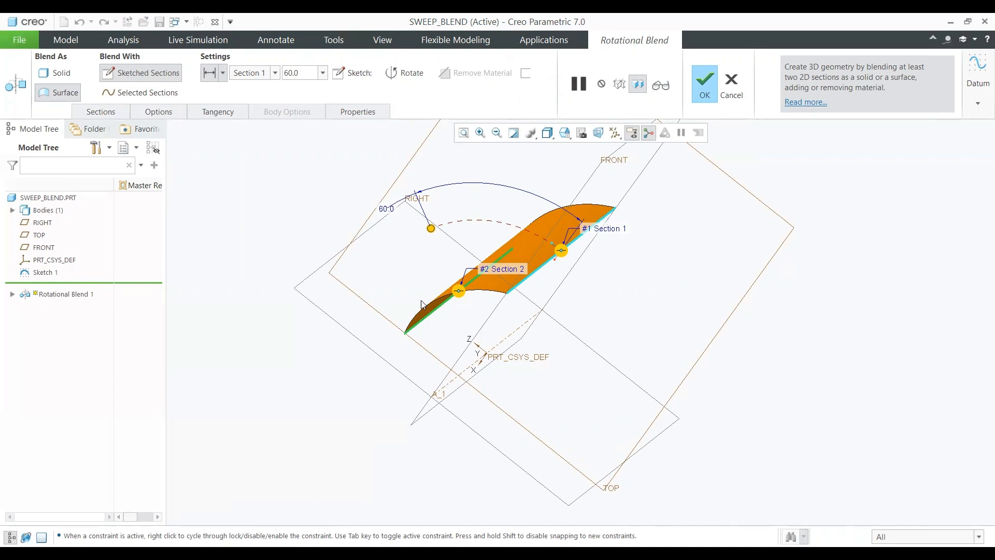
{"action": "middle_click_drag", "start_coordinate": [390, 262], "coordinate": [422, 268]}
{"action": "scroll", "coordinate": [481, 294], "scroll_direction": "up", "scroll_amount": 3}
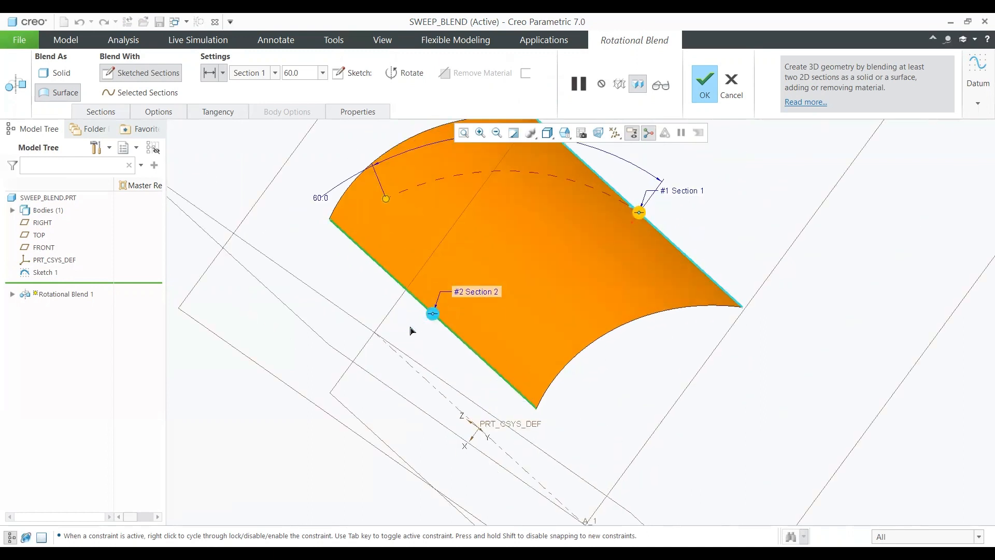
{"action": "left_click", "coordinate": [711, 83]}
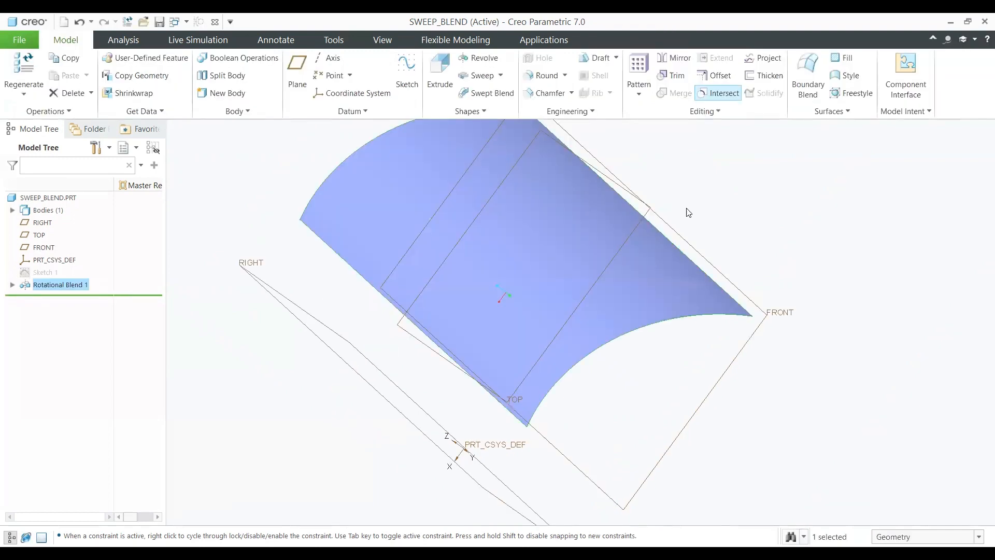
Step: Thicken the rotational blend surface into a solid with a 3.74 mm offset
{"action": "mouse_move", "coordinate": [672, 308]}
{"action": "middle_mouse_down"}
{"action": "mouse_move", "coordinate": [646, 306]}
{"action": "mouse_move", "coordinate": [678, 318]}
{"action": "middle_mouse_up"}
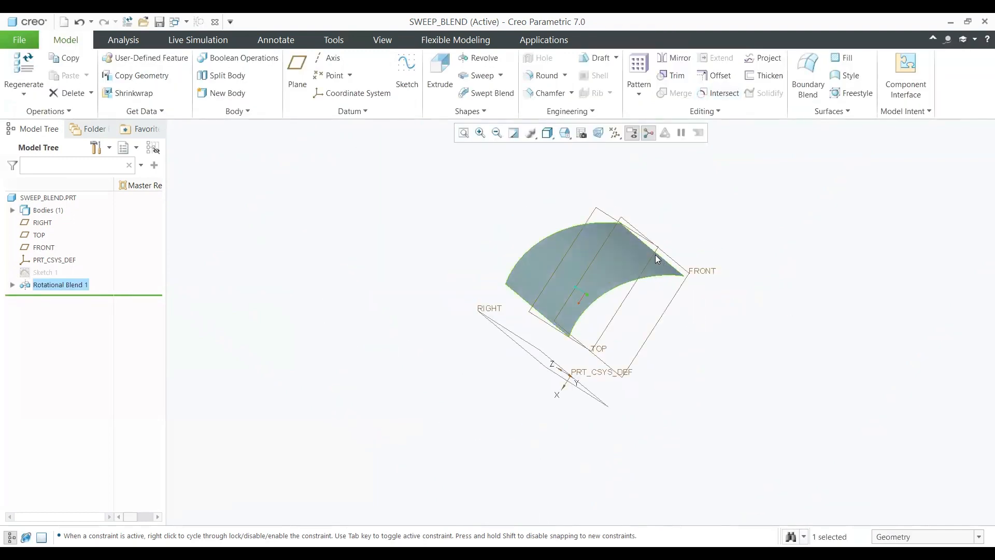
{"action": "left_click", "coordinate": [604, 256]}
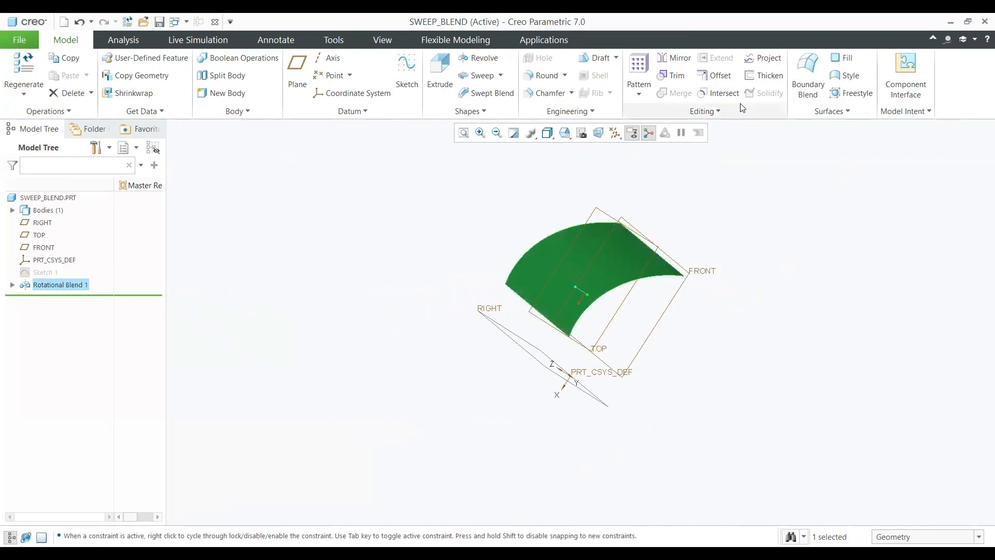
{"action": "left_click", "coordinate": [758, 77]}
{"action": "middle_click_drag", "start_coordinate": [709, 273], "coordinate": [679, 272]}
{"action": "left_click", "coordinate": [503, 78]}
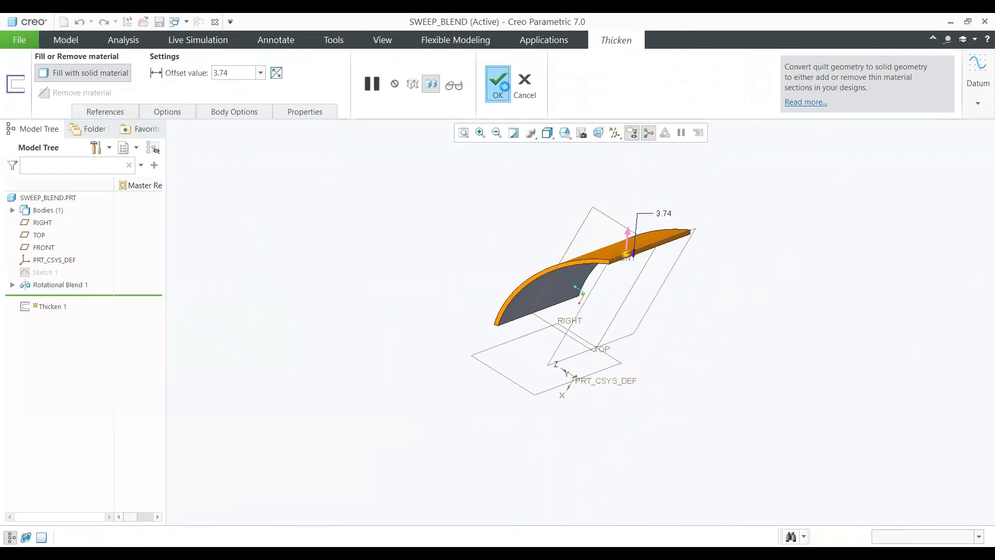
{"action": "middle_click_drag", "start_coordinate": [498, 248], "coordinate": [481, 277]}
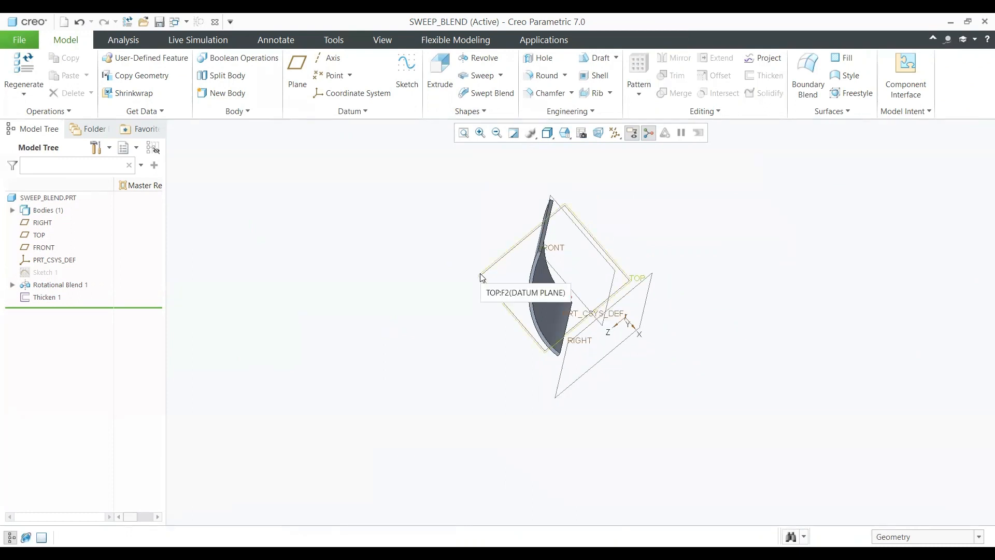
Step: Delete the Thicken 1 feature, and delete Sketch 1 together with its dependent rotational blend
{"action": "left_click", "coordinate": [47, 297]}
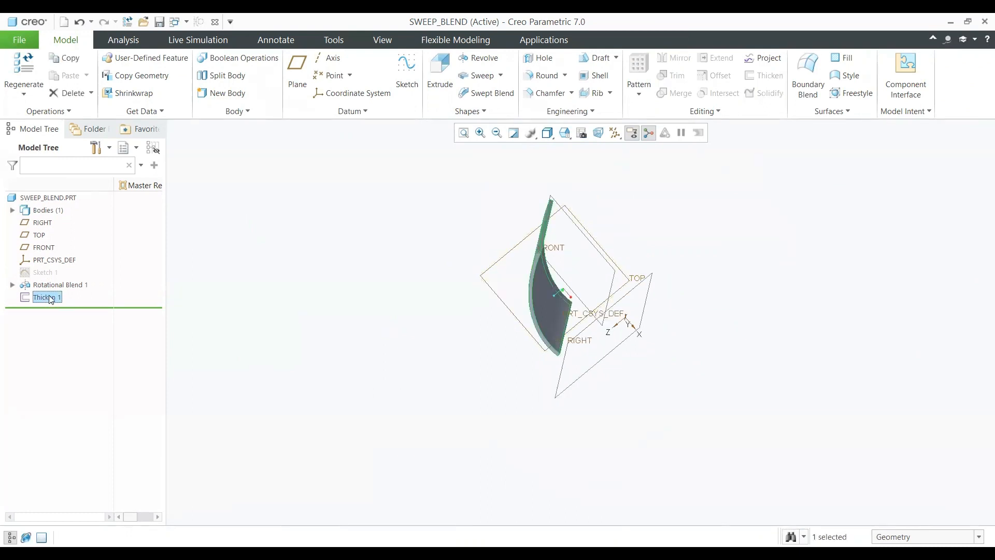
{"action": "right_click_drag", "start_coordinate": [51, 299], "coordinate": [82, 362]}
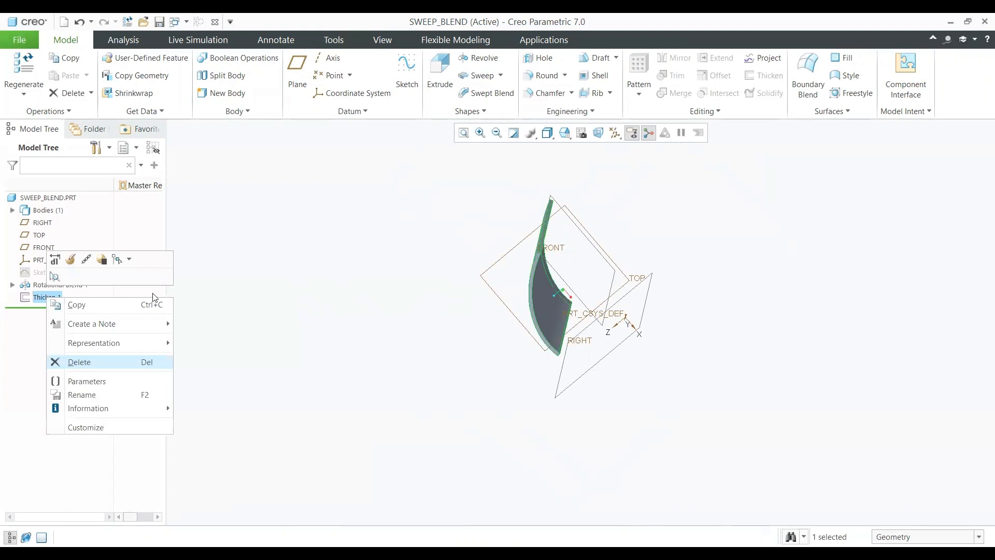
{"action": "key", "text": "Delete"}
{"action": "left_click", "coordinate": [51, 273]}
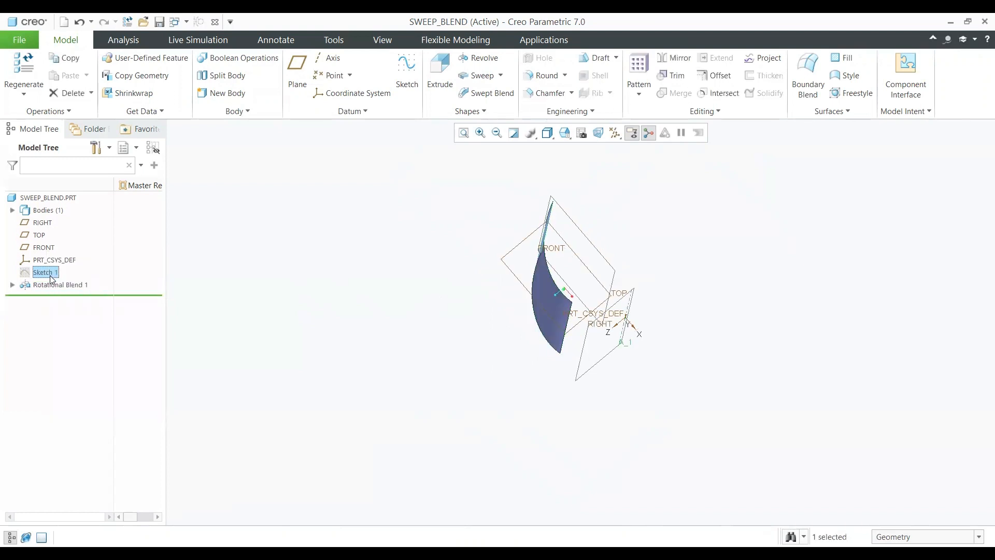
{"action": "right_click", "coordinate": [51, 275]}
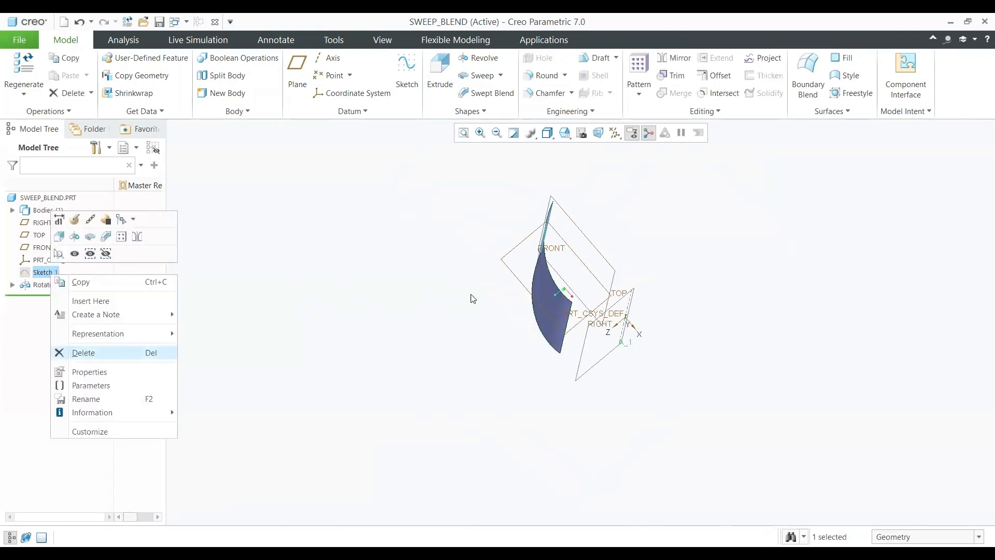
{"action": "key", "text": "Delete"}
{"action": "mouse_move", "coordinate": [616, 313]}
{"action": "middle_mouse_down"}
{"action": "mouse_move", "coordinate": [583, 298]}
{"action": "mouse_move", "coordinate": [601, 312]}
{"action": "middle_mouse_up"}
Step: Bring up the additional blend commands for creating another shape
{"action": "left_click", "coordinate": [463, 112]}
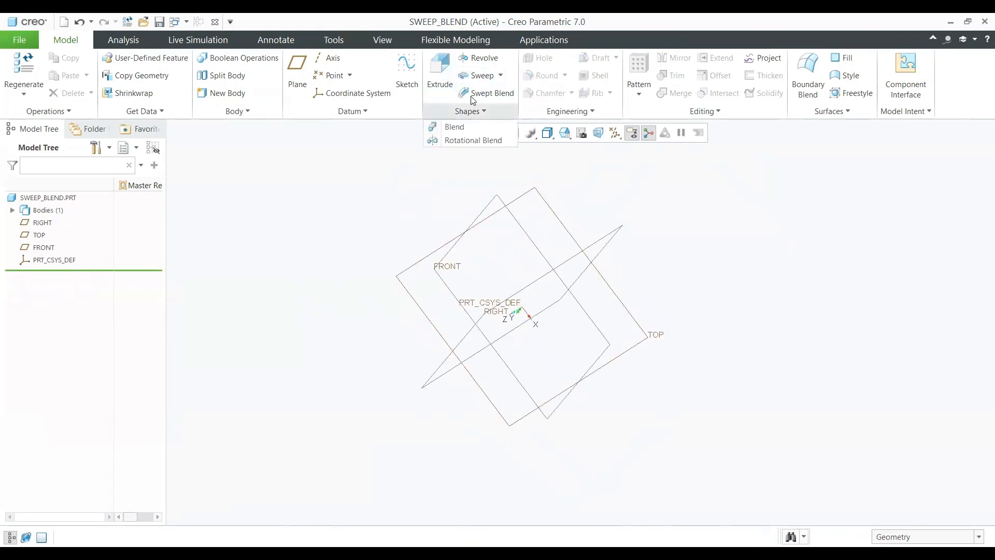